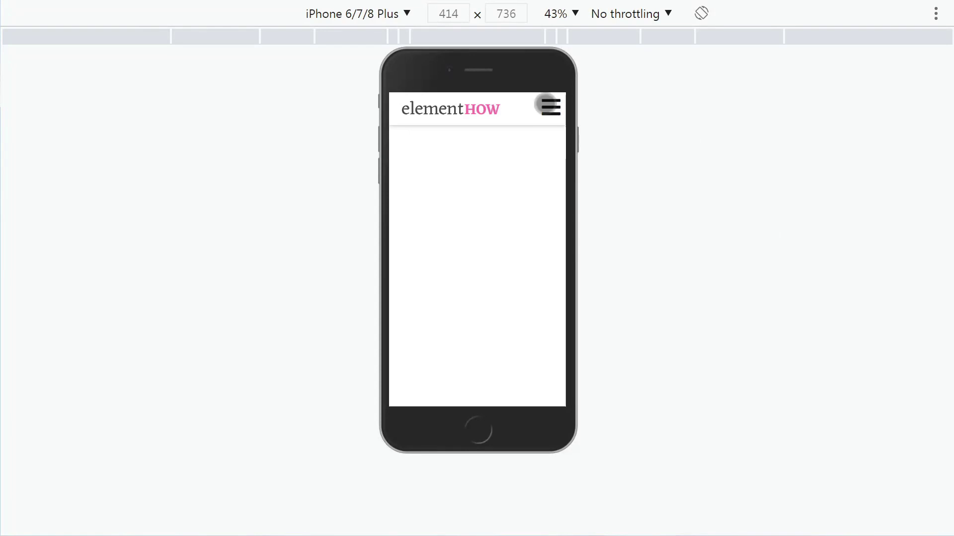
Open the red full-screen mobile menu from the hamburger, then close it with the X
{"action": "left_click", "coordinate": [545, 104]}
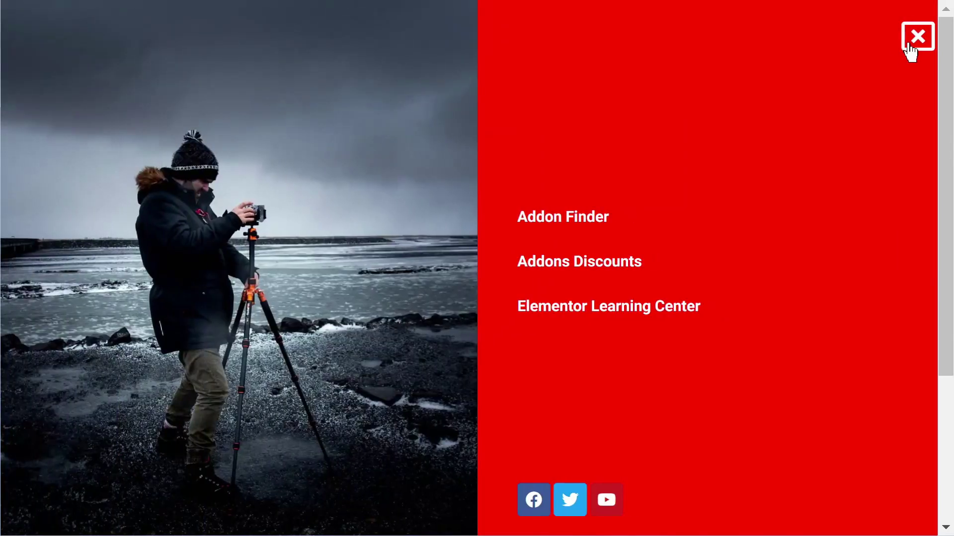
{"action": "left_click", "coordinate": [917, 38]}
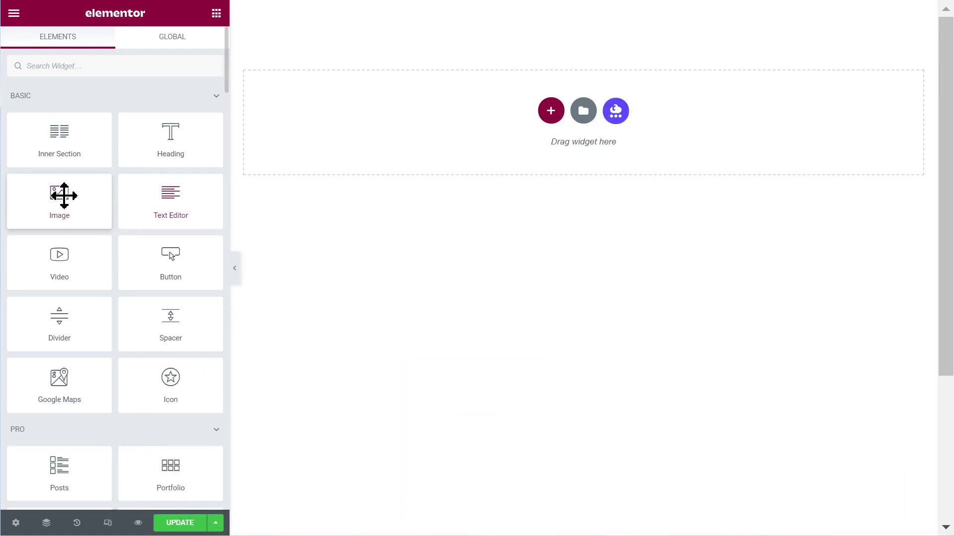
Add an Image widget showing the elementHOW logo from the Media Library
{"action": "left_click_drag", "start_coordinate": [59, 195], "coordinate": [486, 151]}
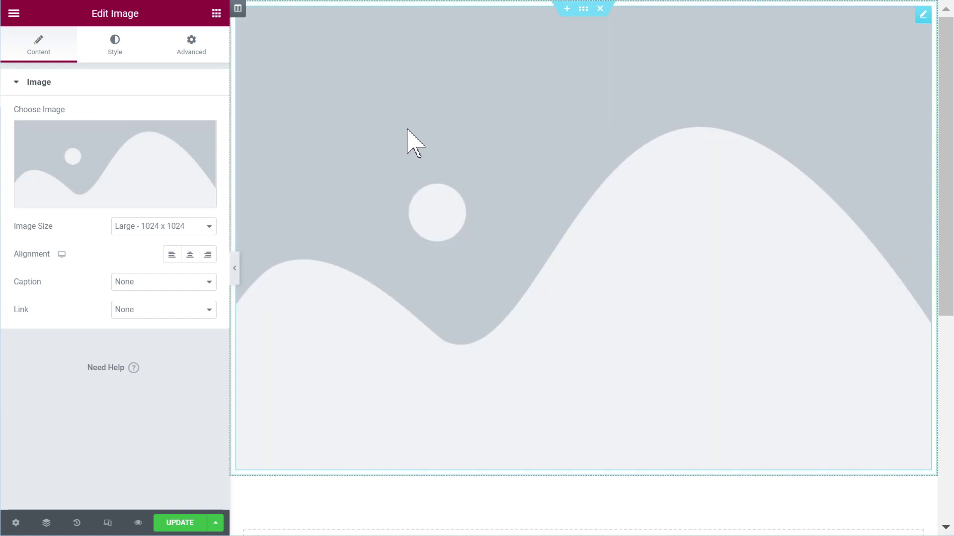
{"action": "left_click", "coordinate": [92, 162]}
{"action": "left_click", "coordinate": [626, 105]}
{"action": "type", "text": "logo"}
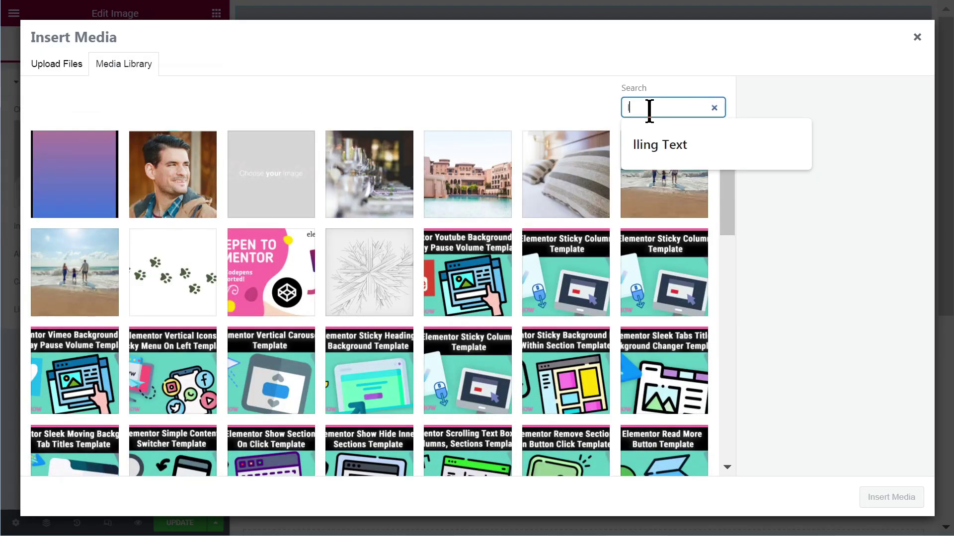
{"action": "left_click", "coordinate": [168, 188]}
{"action": "double_click", "coordinate": [636, 107]}
{"action": "type", "text": "element"}
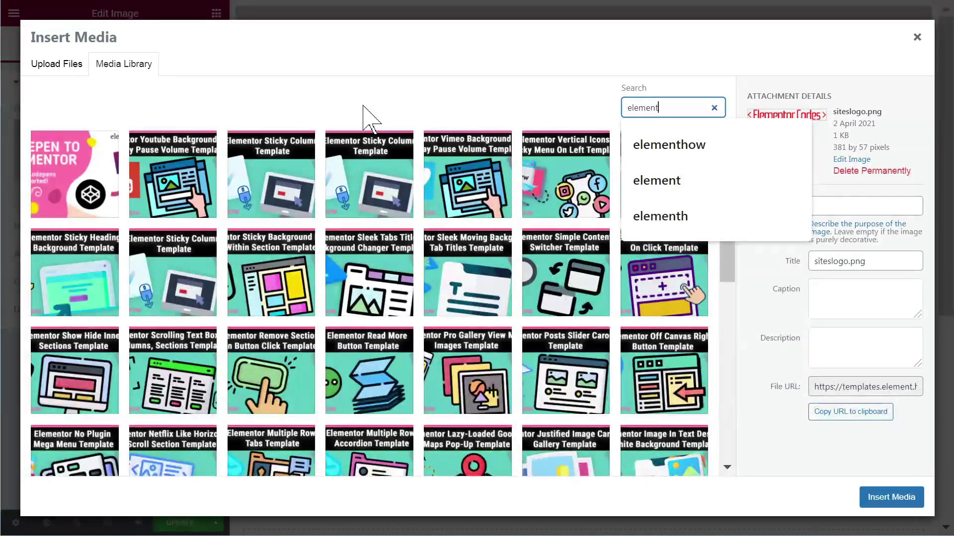
{"action": "scroll", "coordinate": [546, 348], "scroll_direction": "down", "scroll_amount": 10}
{"action": "left_click", "coordinate": [467, 427]}
{"action": "left_click", "coordinate": [889, 497]}
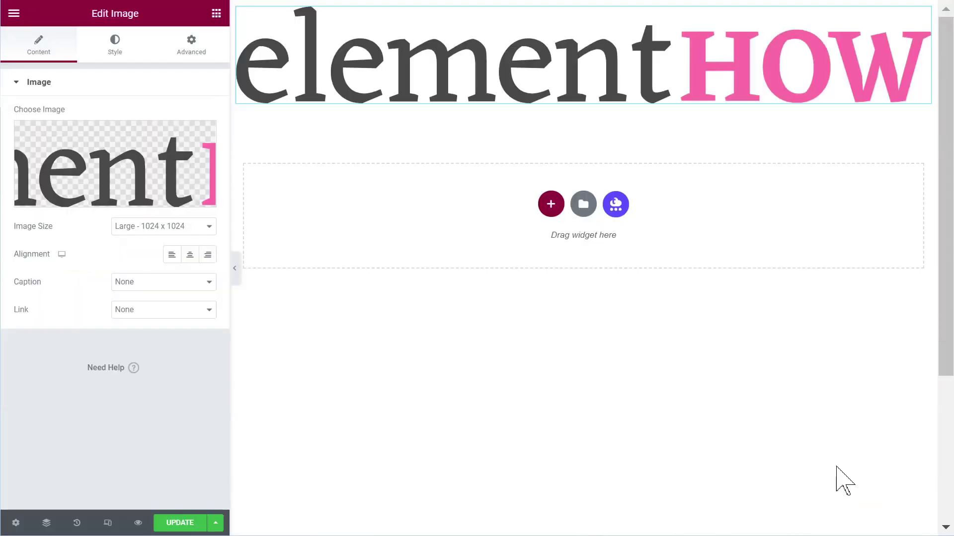
Set the logo image size to Full and its width to 230
{"action": "left_click", "coordinate": [149, 226]}
{"action": "left_click", "coordinate": [134, 443]}
{"action": "left_click", "coordinate": [115, 45]}
{"action": "left_click", "coordinate": [191, 129]}
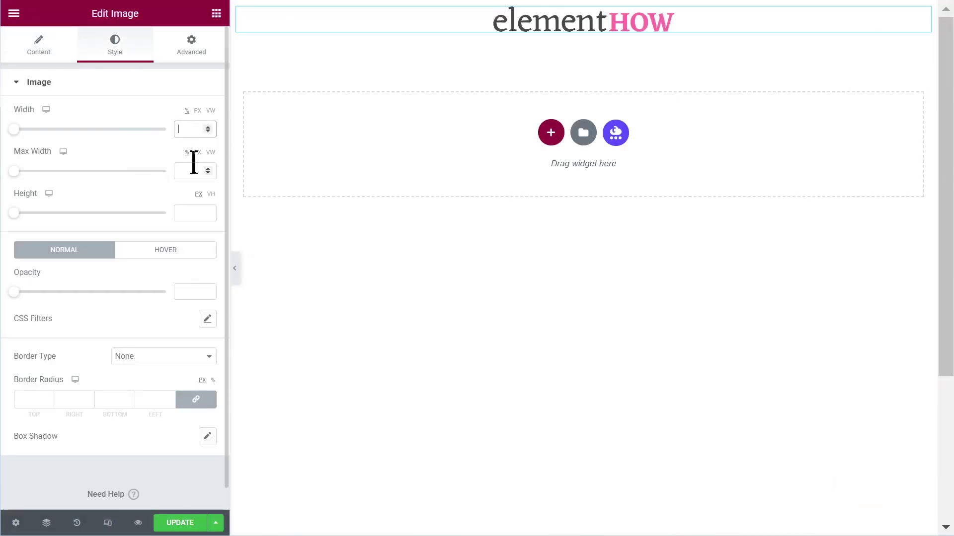
{"action": "type", "text": "2300"}
{"action": "key", "text": "BackSpace"}
Make the logo's positioning width Inline (auto)
{"action": "left_click", "coordinate": [192, 44]}
{"action": "scroll", "coordinate": [107, 362], "scroll_direction": "down", "scroll_amount": 5}
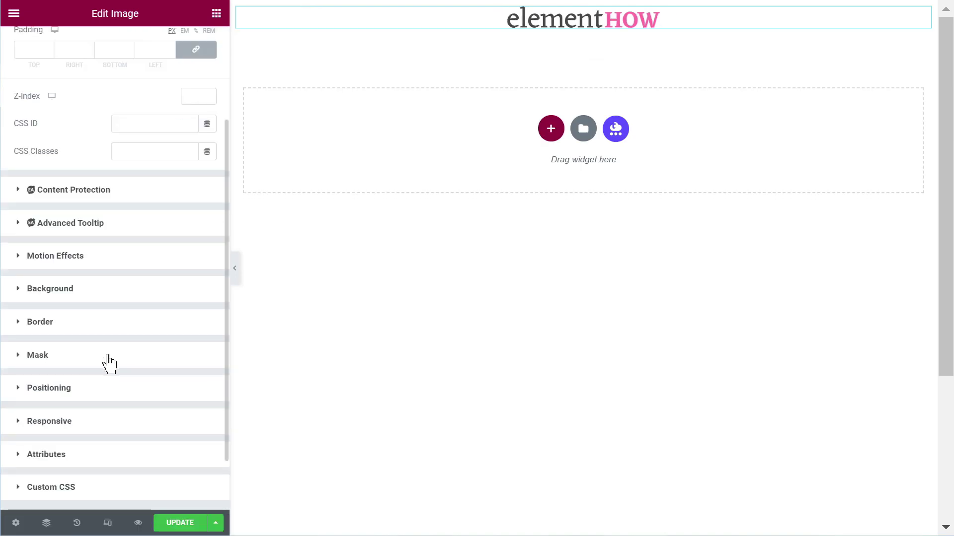
{"action": "left_click", "coordinate": [70, 387]}
{"action": "left_click", "coordinate": [164, 343]}
{"action": "left_click", "coordinate": [148, 447]}
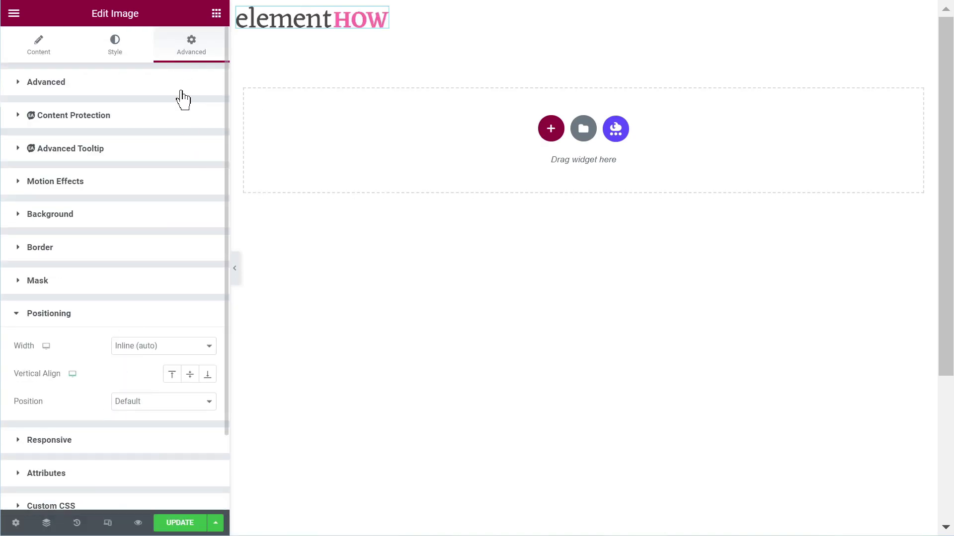
Give the logo padding of 10 top and bottom and 20 left and right
{"action": "left_click", "coordinate": [92, 81]}
{"action": "left_click", "coordinate": [72, 181]}
{"action": "type", "text": "10"}
{"action": "left_click", "coordinate": [196, 182]}
{"action": "left_click", "coordinate": [74, 182]}
{"action": "type", "text": "20"}
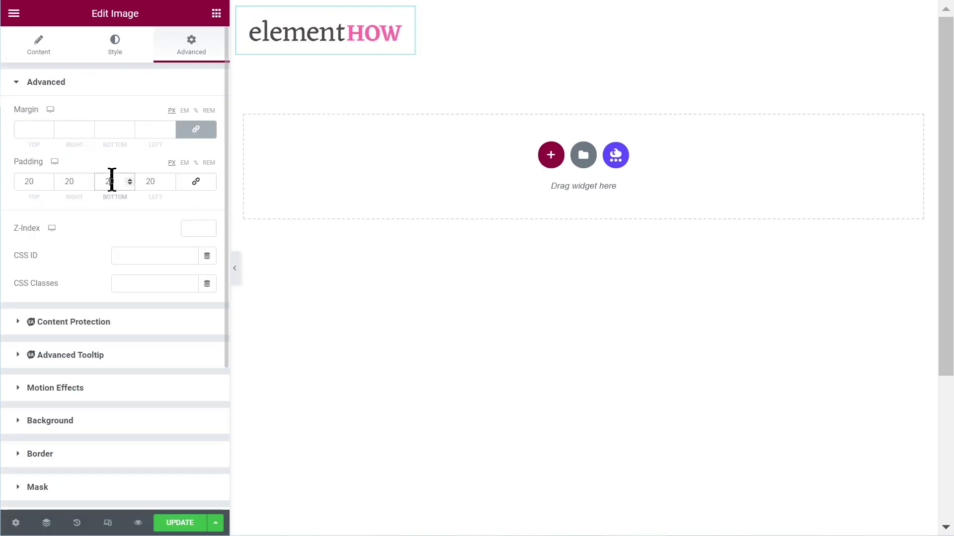
{"action": "left_click", "coordinate": [154, 181]}
{"action": "type", "text": "20"}
{"action": "left_click", "coordinate": [28, 181]}
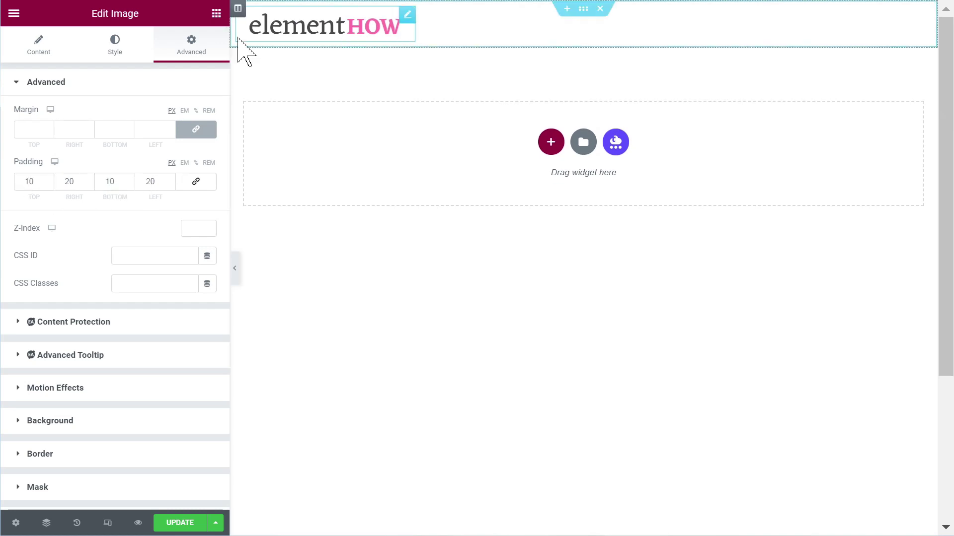
{"action": "left_click", "coordinate": [216, 14]}
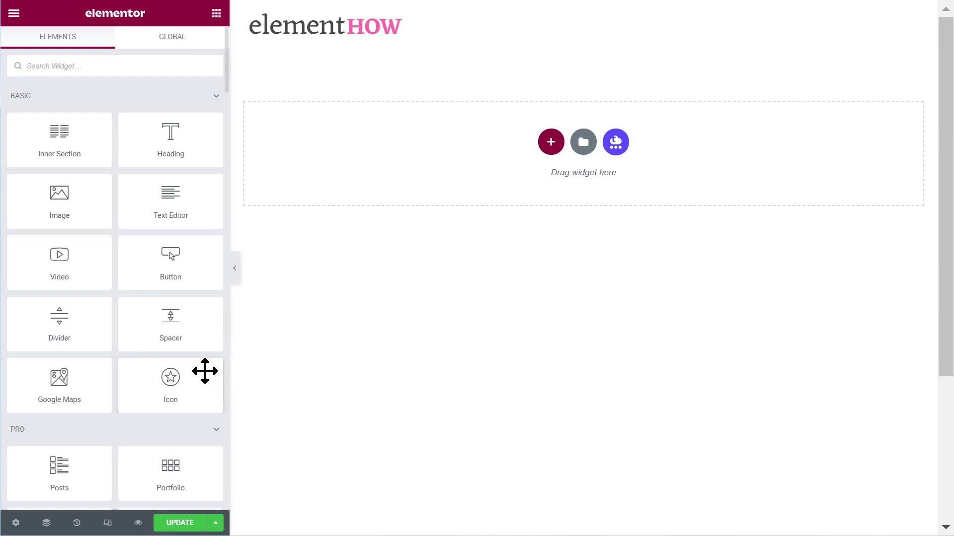
Add an Icon widget with the Bars hamburger icon next to the logo
{"action": "left_click_drag", "start_coordinate": [170, 392], "coordinate": [366, 35]}
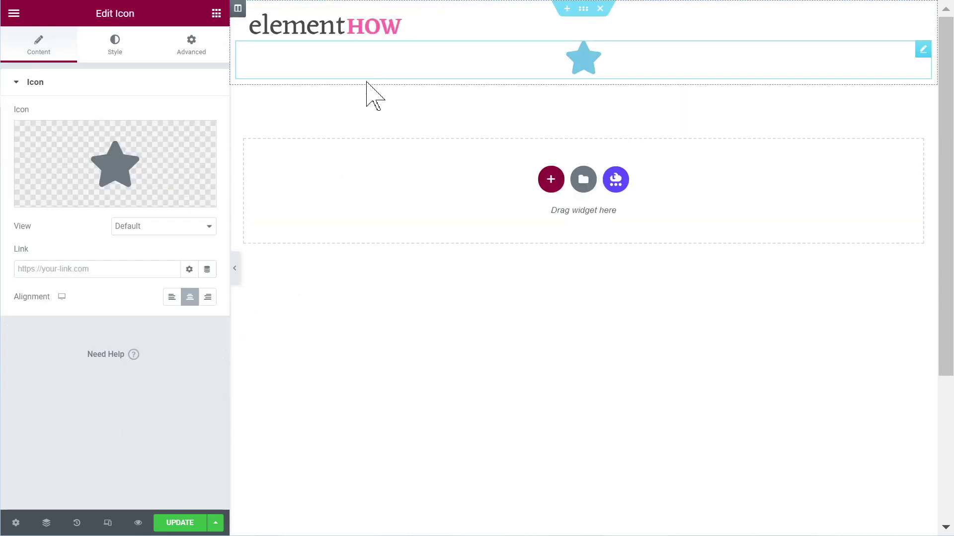
{"action": "left_click", "coordinate": [142, 138]}
{"action": "type", "text": "bar"}
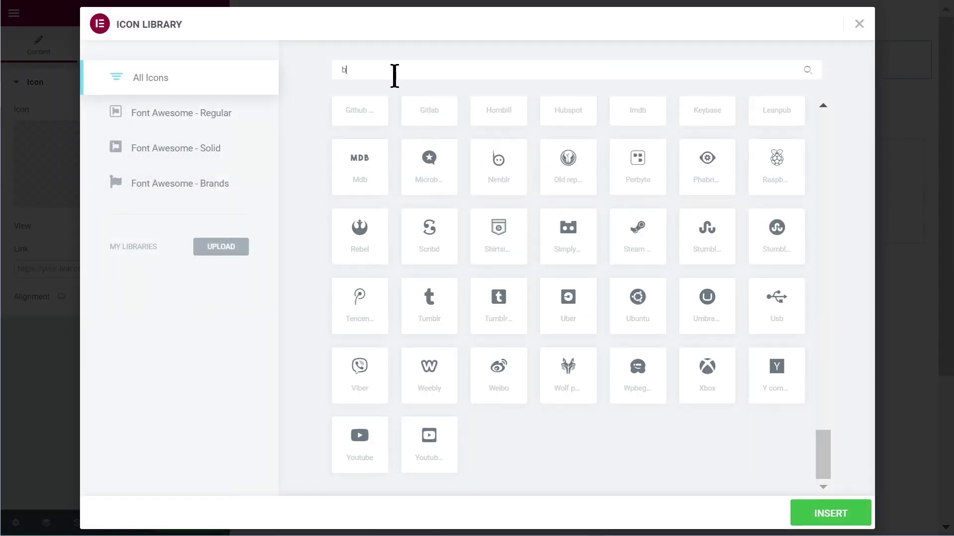
{"action": "left_click", "coordinate": [504, 179]}
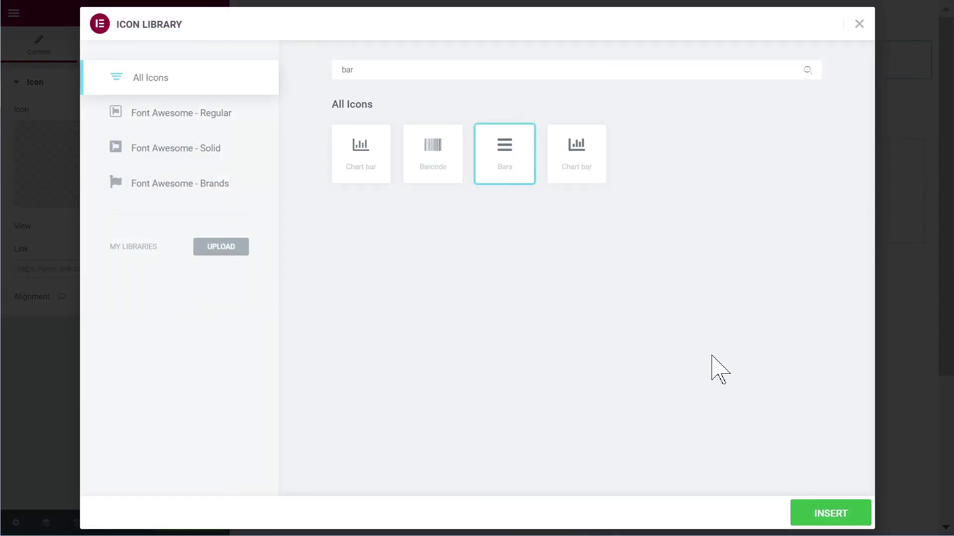
{"action": "left_click", "coordinate": [808, 517]}
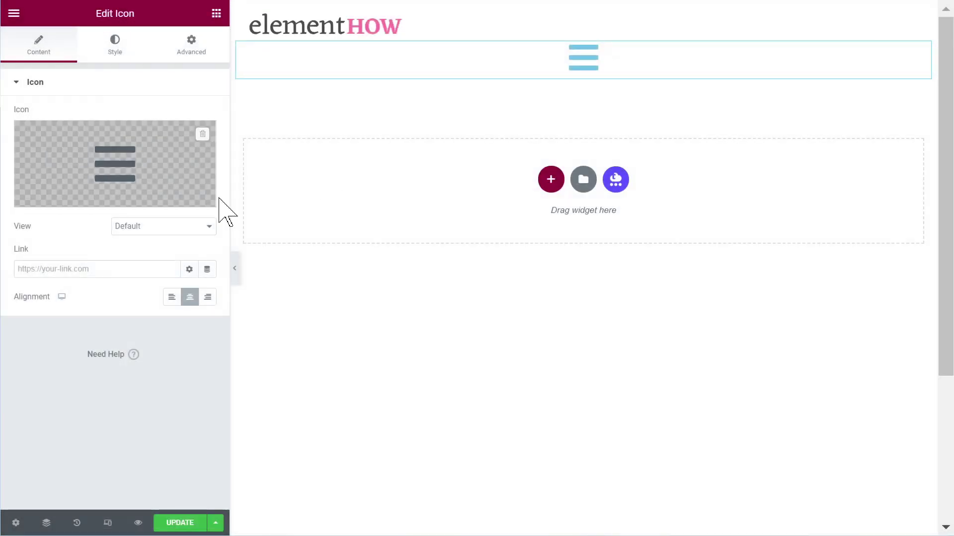
Set the hamburger icon's primary colour to #111111
{"action": "left_click", "coordinate": [130, 49]}
{"action": "left_click", "coordinate": [207, 142]}
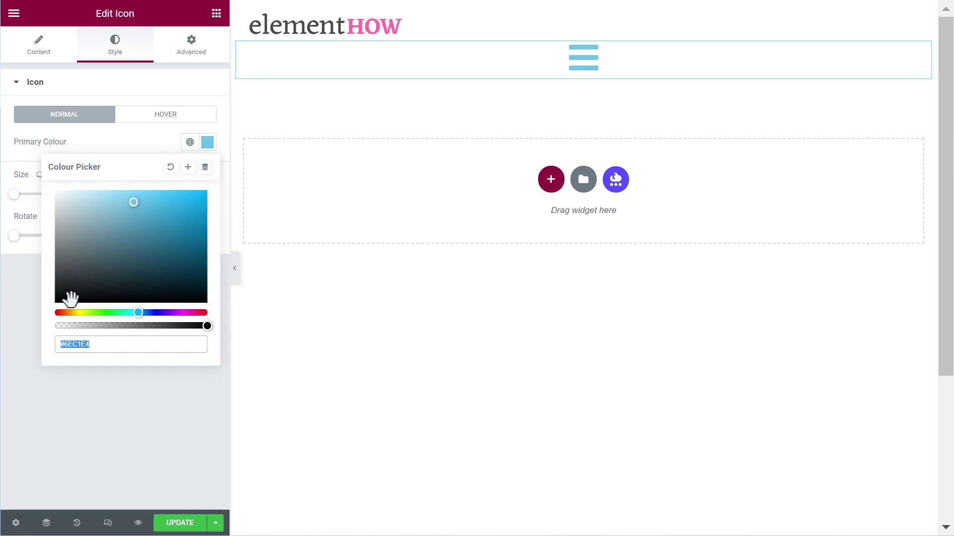
{"action": "left_click", "coordinate": [86, 346]}
{"action": "left_click_drag", "start_coordinate": [65, 344], "coordinate": [122, 347]}
{"action": "type", "text": "111111"}
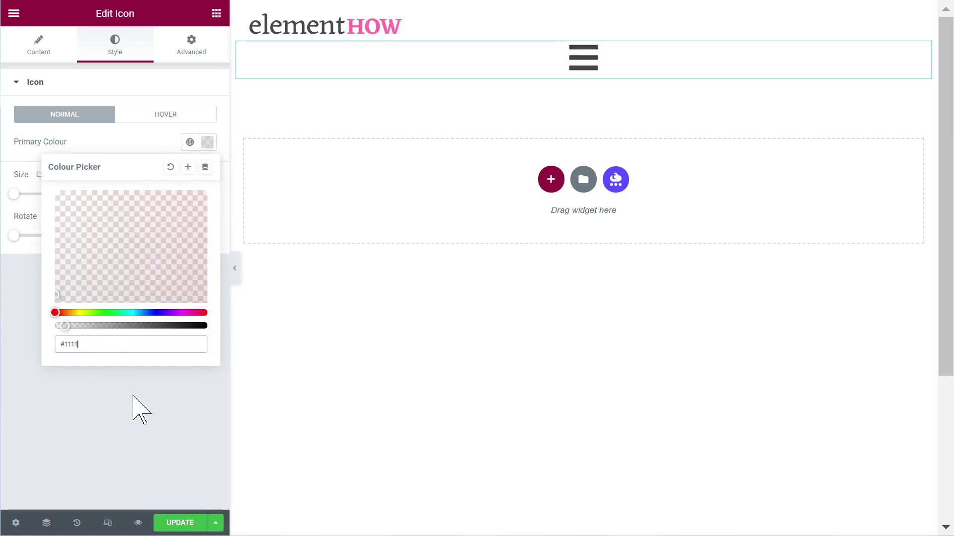
Set the icon's positioning width to Inline (auto) so it sits beside the logo
{"action": "left_click", "coordinate": [190, 46]}
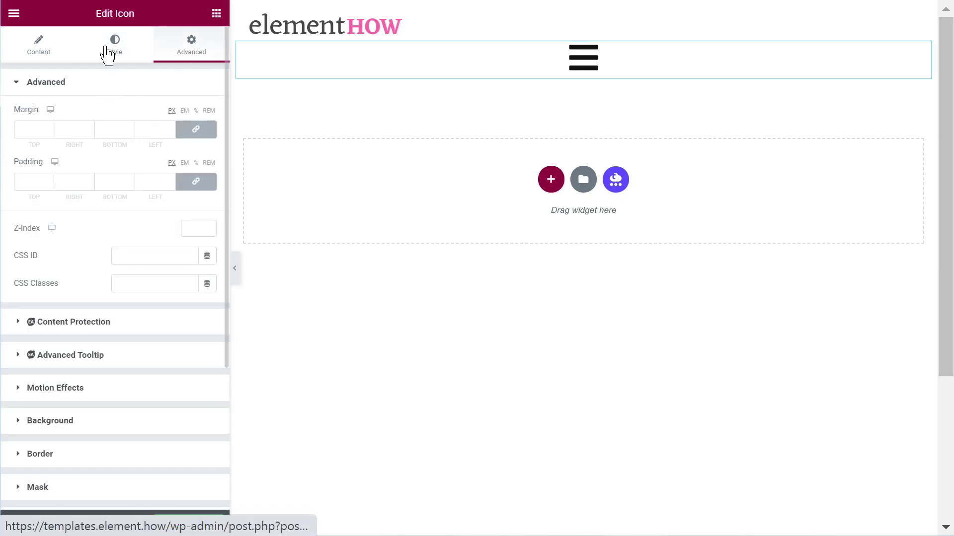
{"action": "scroll", "coordinate": [67, 442], "scroll_direction": "down", "scroll_amount": 3}
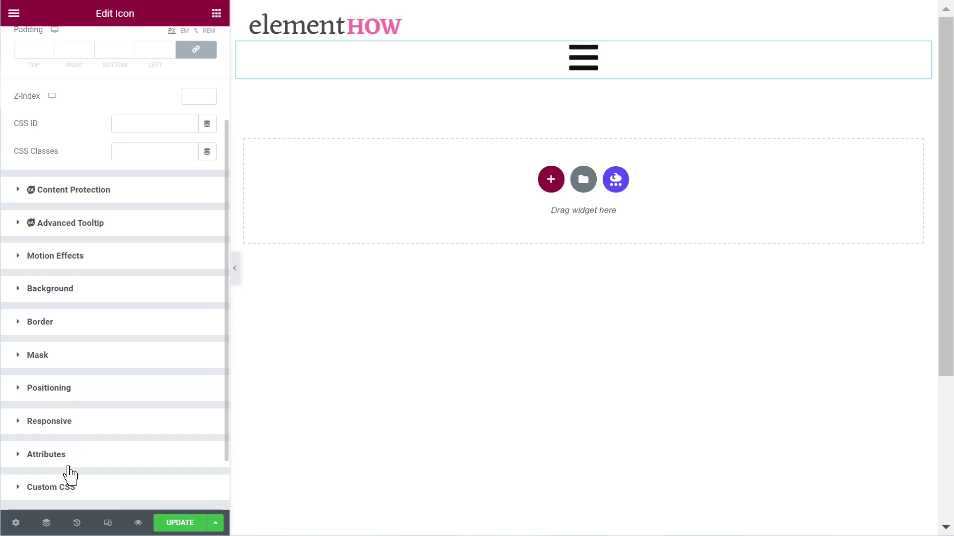
{"action": "left_click", "coordinate": [48, 388]}
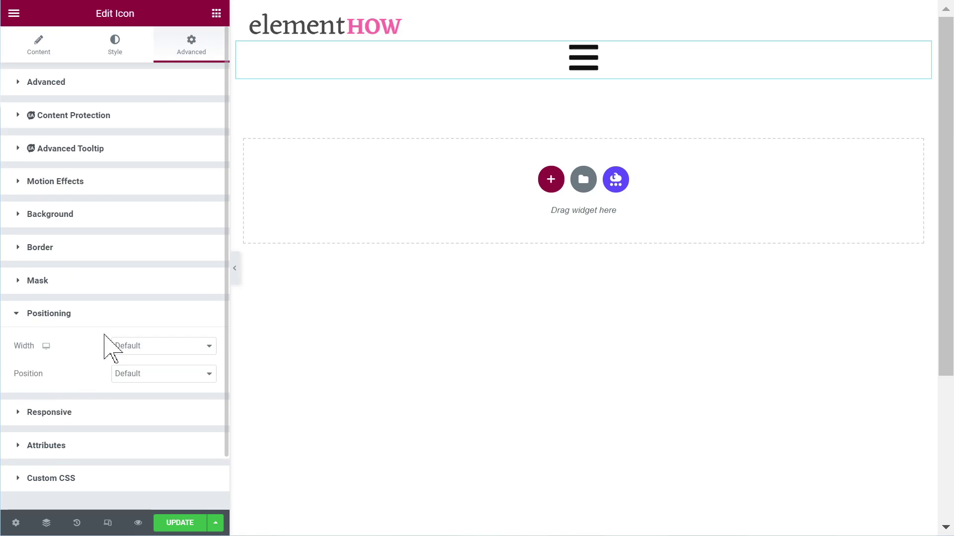
{"action": "left_click", "coordinate": [143, 347]}
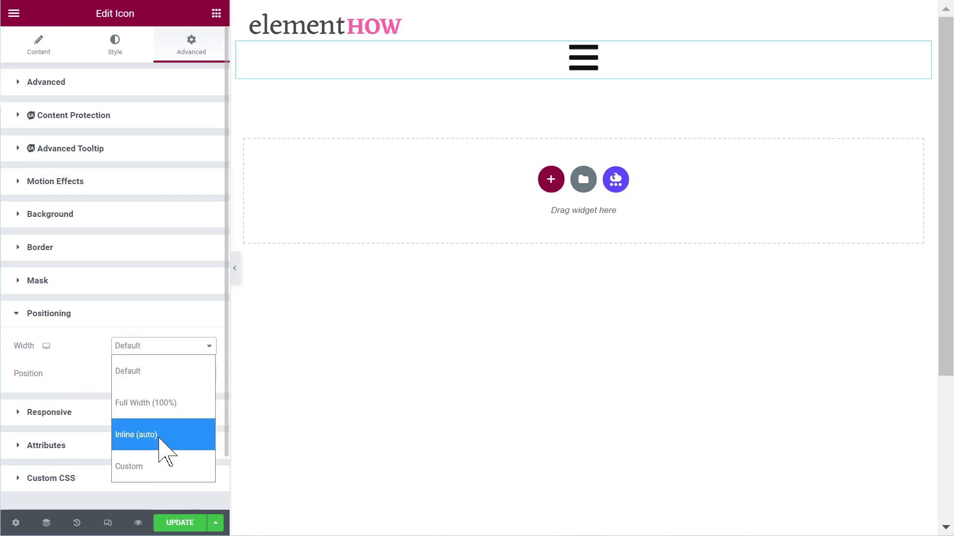
{"action": "left_click", "coordinate": [157, 436]}
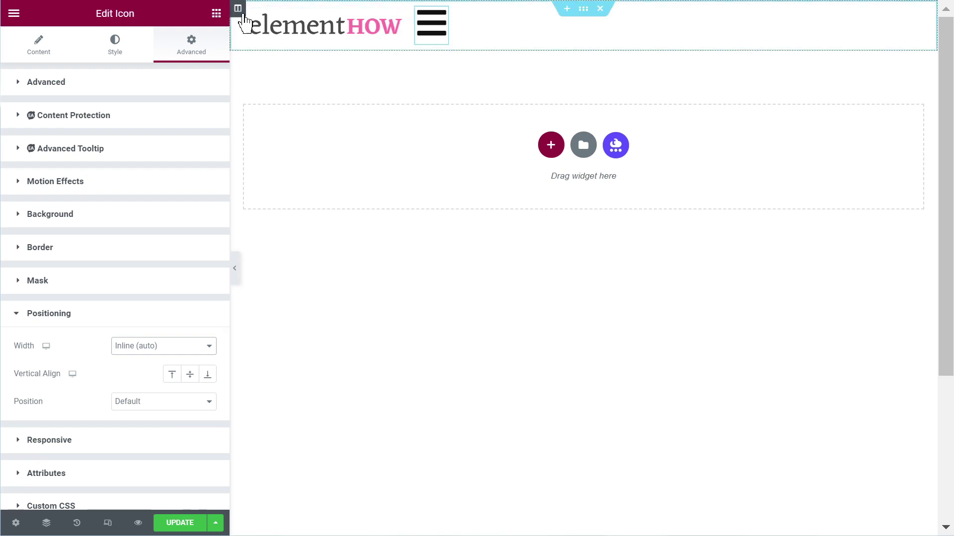
Push the logo and hamburger to opposite ends and give the icon CSS class navicon
{"action": "left_click", "coordinate": [238, 9]}
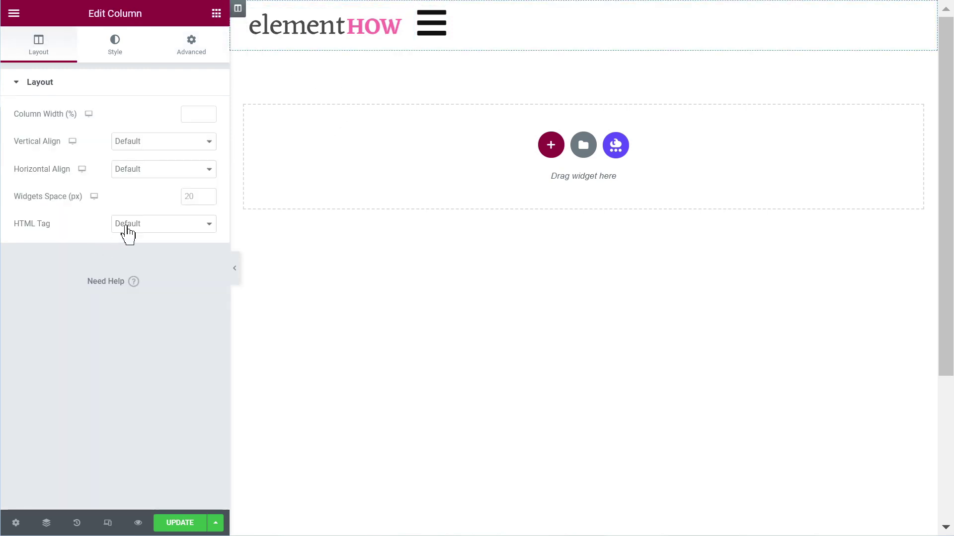
{"action": "left_click", "coordinate": [171, 169]}
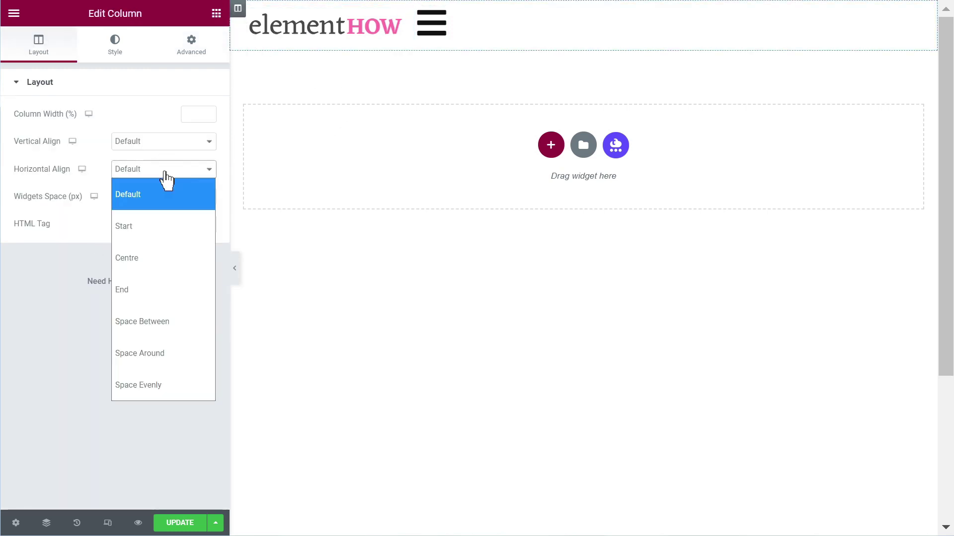
{"action": "left_click", "coordinate": [174, 328]}
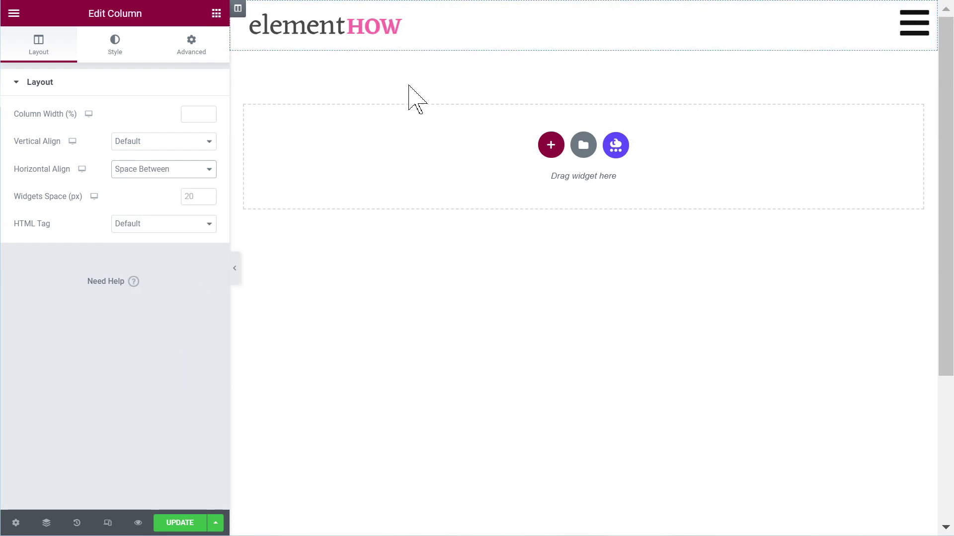
{"action": "left_click", "coordinate": [910, 34]}
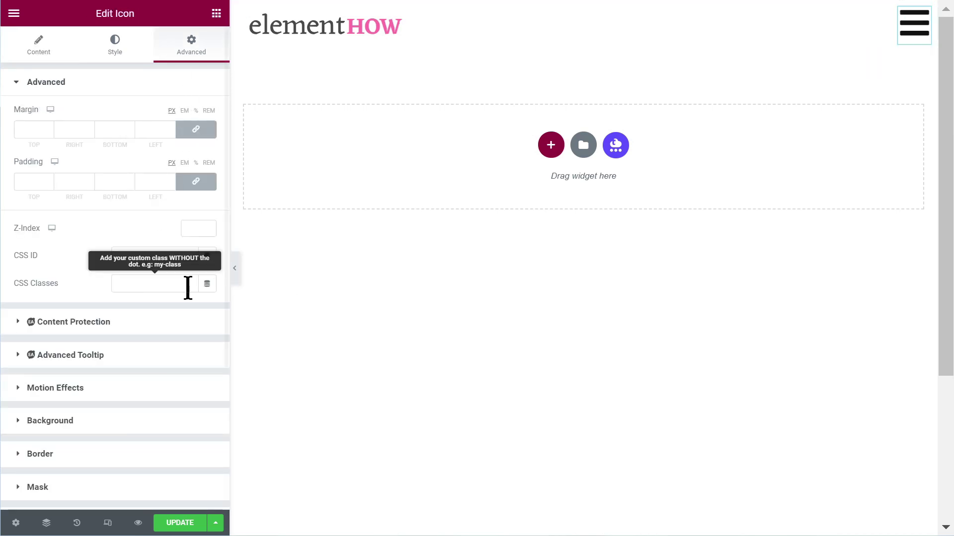
{"action": "left_click", "coordinate": [144, 283]}
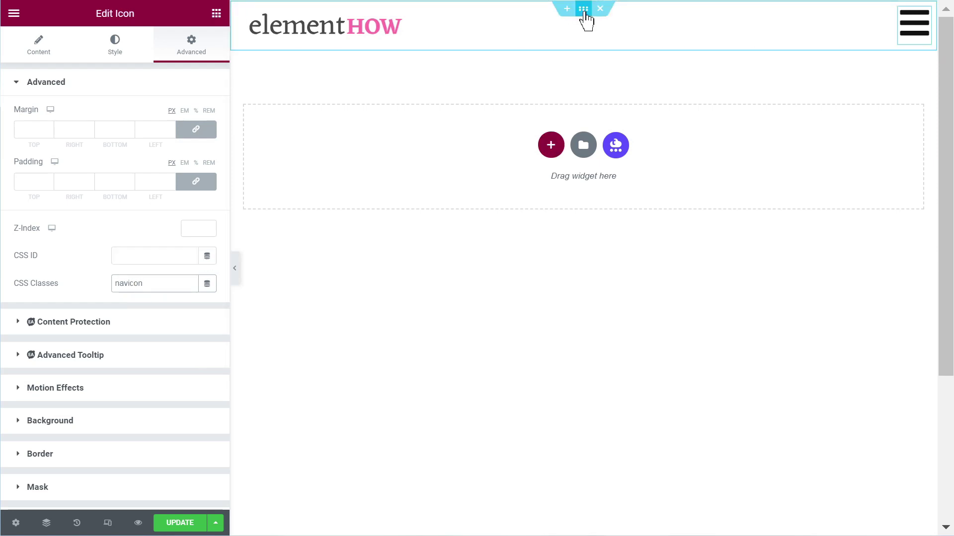
Give the header section an outline box shadow, blur 10, colour rgba(0,0,0,0.3)
{"action": "left_click", "coordinate": [584, 12]}
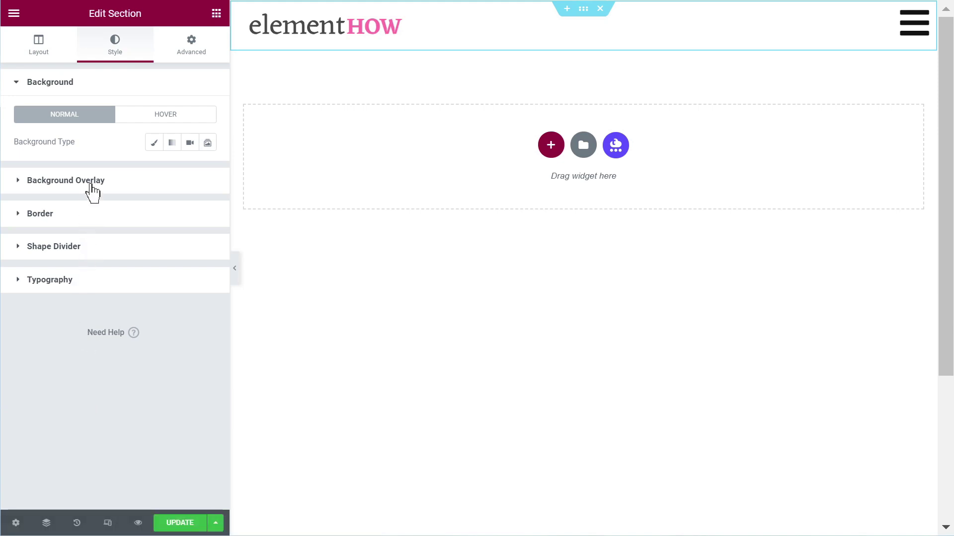
{"action": "left_click", "coordinate": [65, 214]}
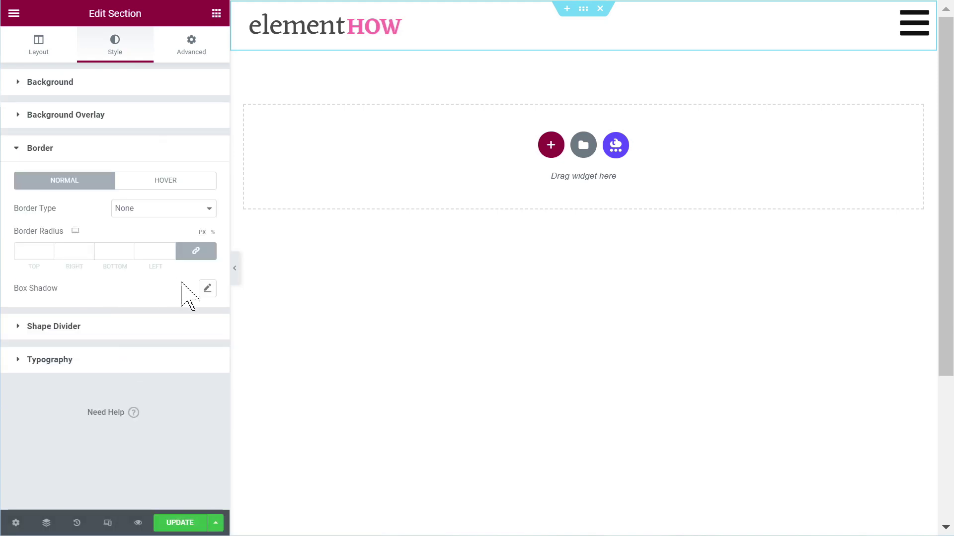
{"action": "left_click", "coordinate": [207, 288]}
{"action": "left_click", "coordinate": [160, 476]}
{"action": "left_click", "coordinate": [196, 324]}
{"action": "left_click_drag", "start_coordinate": [120, 271], "coordinate": [89, 271]}
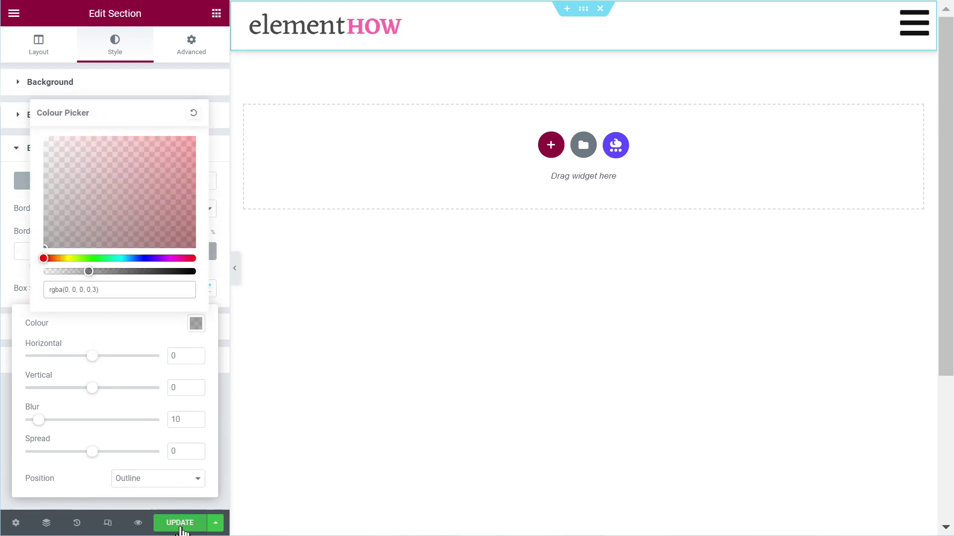
Add a full-width two-column section below the header with no column gap
{"action": "left_click", "coordinate": [551, 150]}
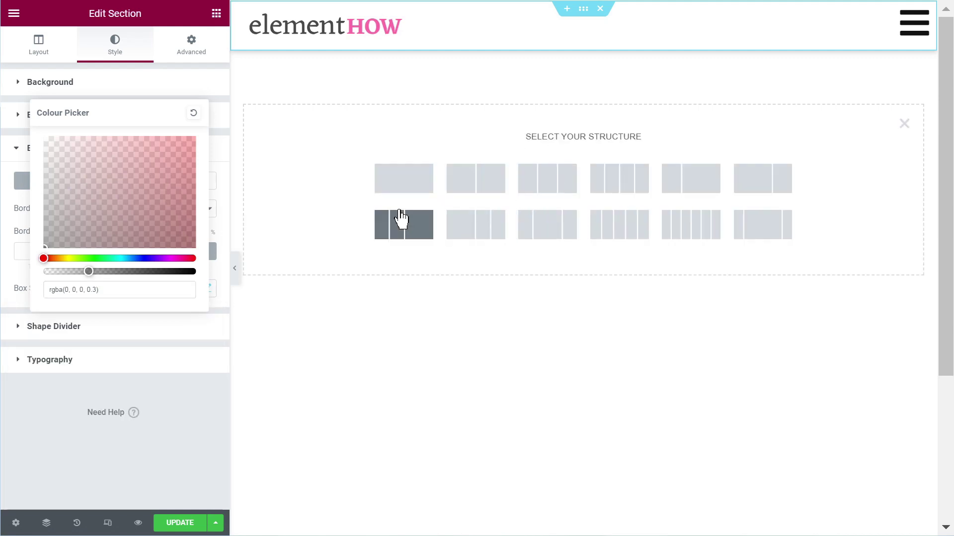
{"action": "left_click", "coordinate": [475, 195]}
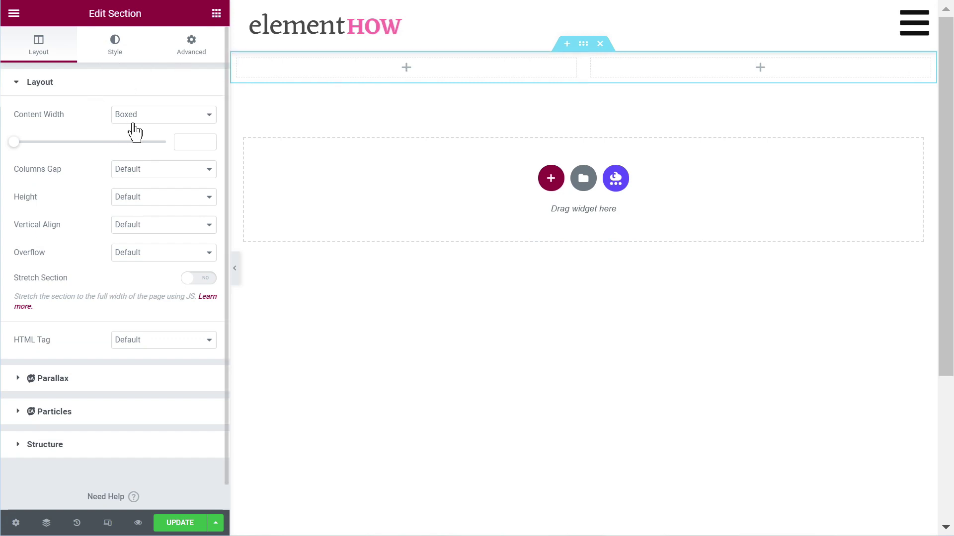
{"action": "left_click", "coordinate": [150, 116]}
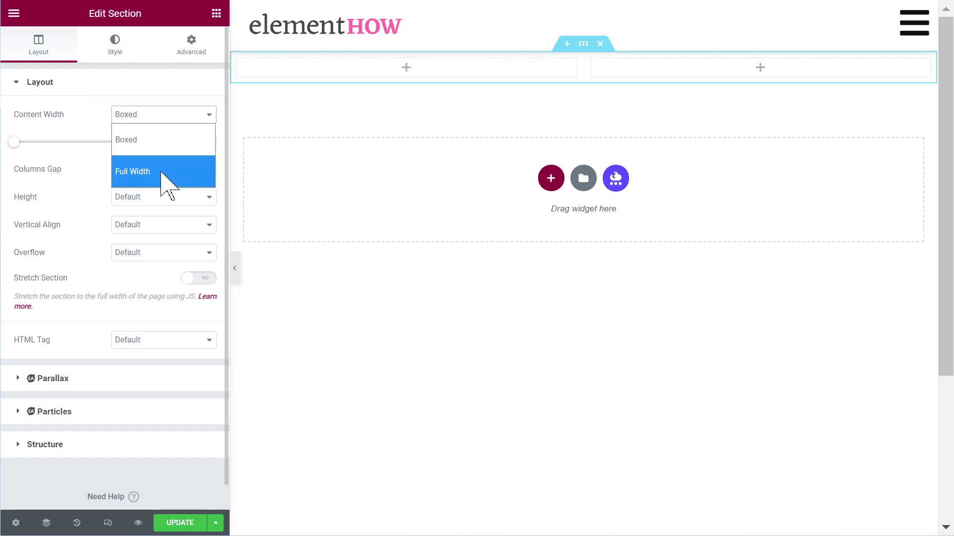
{"action": "left_click", "coordinate": [166, 186]}
{"action": "left_click", "coordinate": [140, 149]}
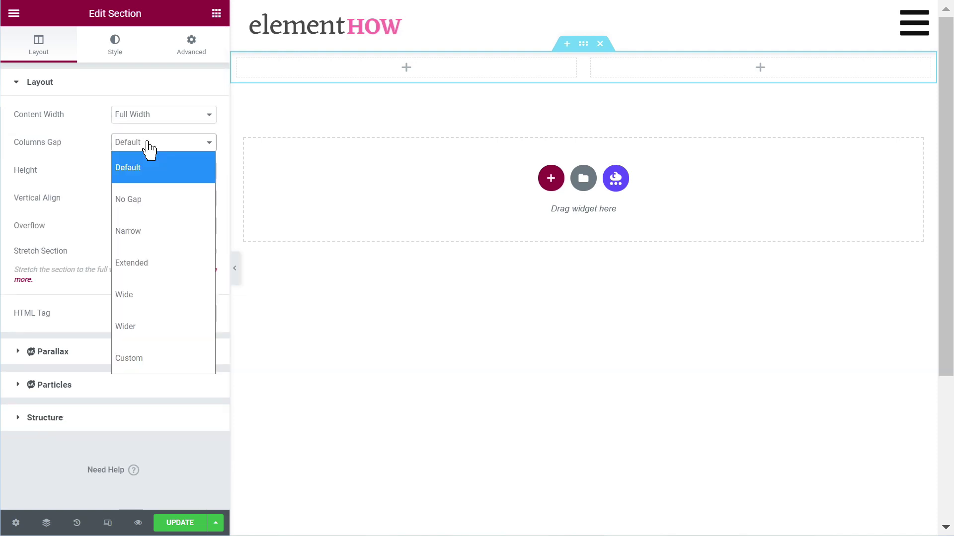
{"action": "left_click", "coordinate": [165, 199]}
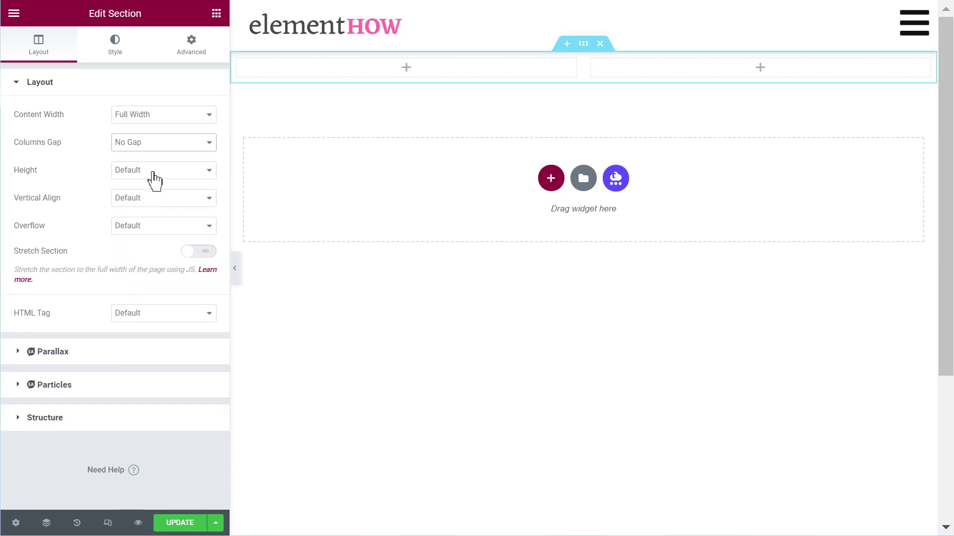
Set the section's minimum height to 100 VH, columns stretched, vertical alignment middle
{"action": "left_click", "coordinate": [154, 174]}
{"action": "left_click", "coordinate": [168, 258]}
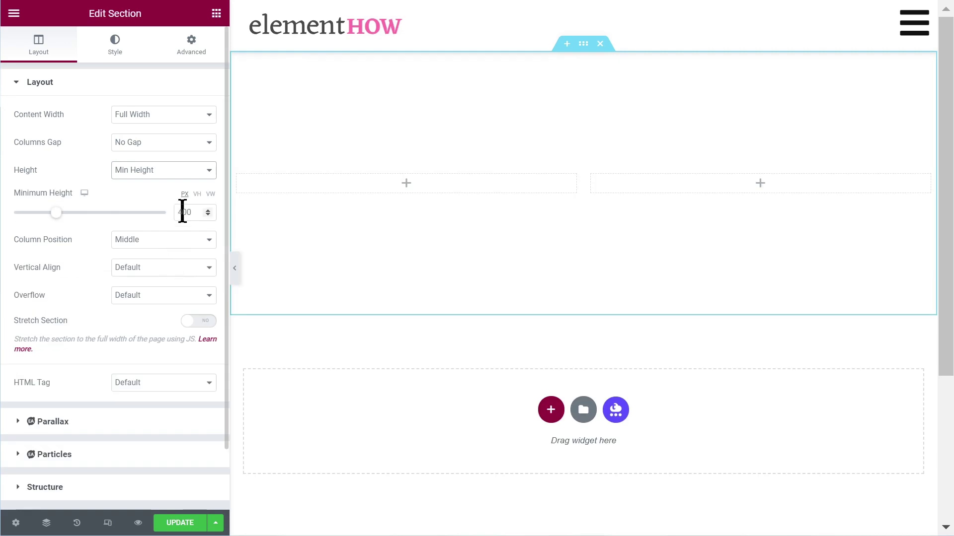
{"action": "left_click", "coordinate": [197, 194]}
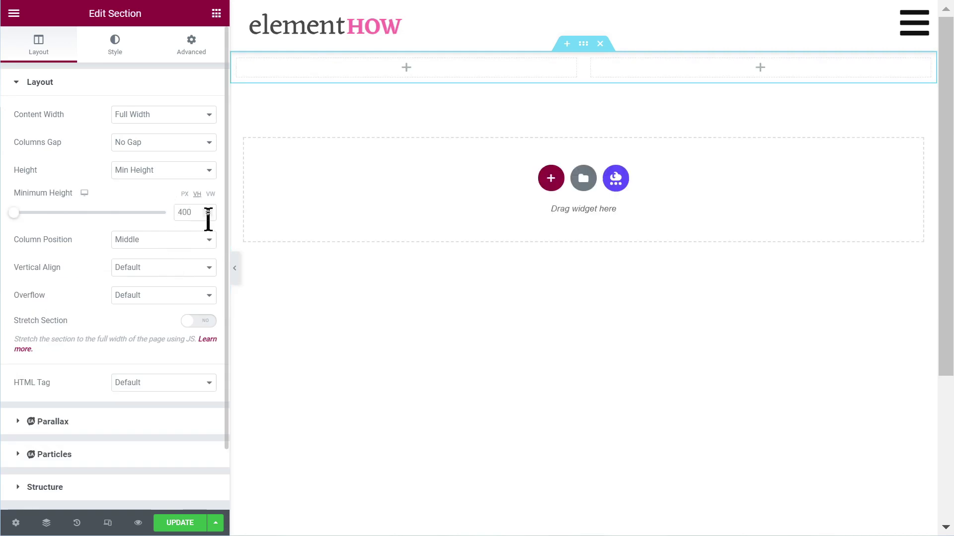
{"action": "left_click", "coordinate": [208, 214]}
{"action": "left_click", "coordinate": [180, 240]}
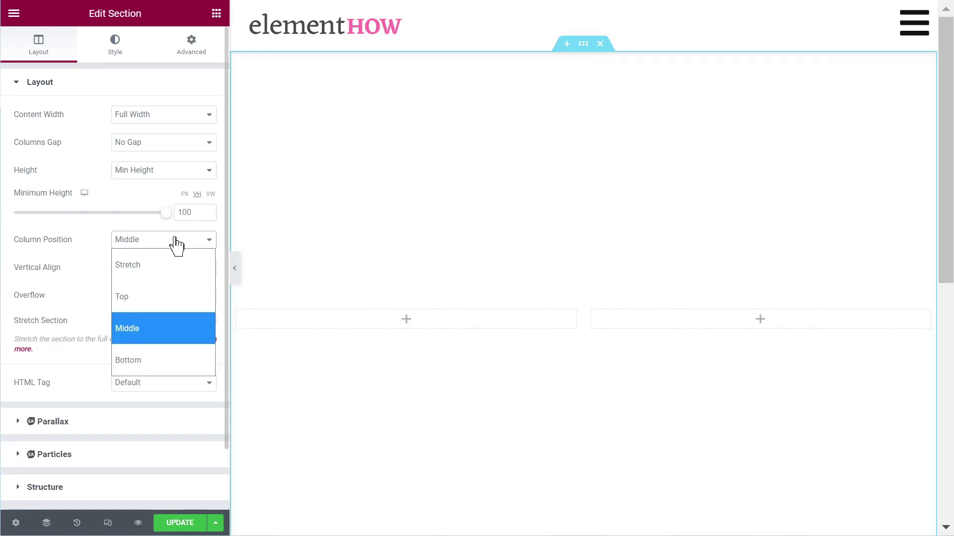
{"action": "left_click", "coordinate": [165, 269]}
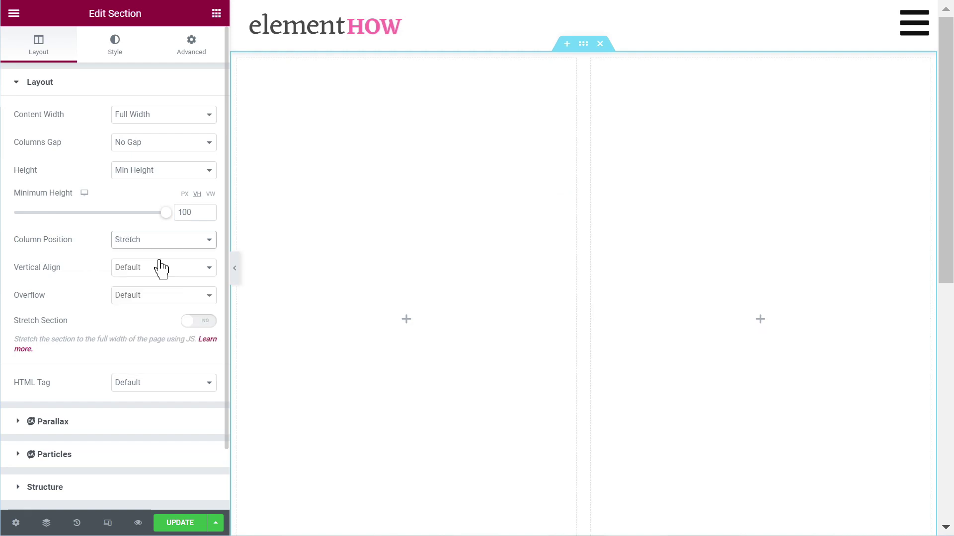
{"action": "left_click", "coordinate": [155, 269]}
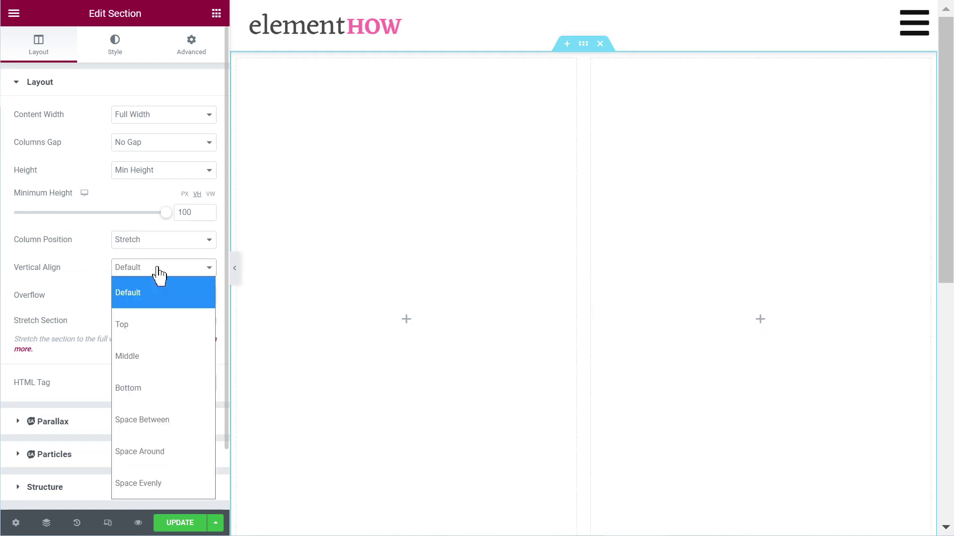
{"action": "left_click", "coordinate": [161, 356]}
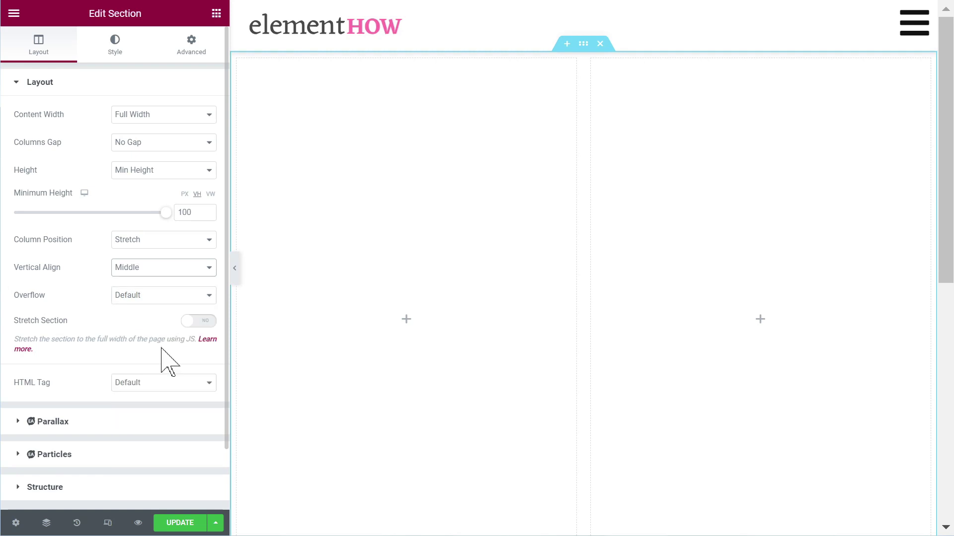
Give the new section a Classic solid black #000000 background
{"action": "left_click", "coordinate": [114, 58]}
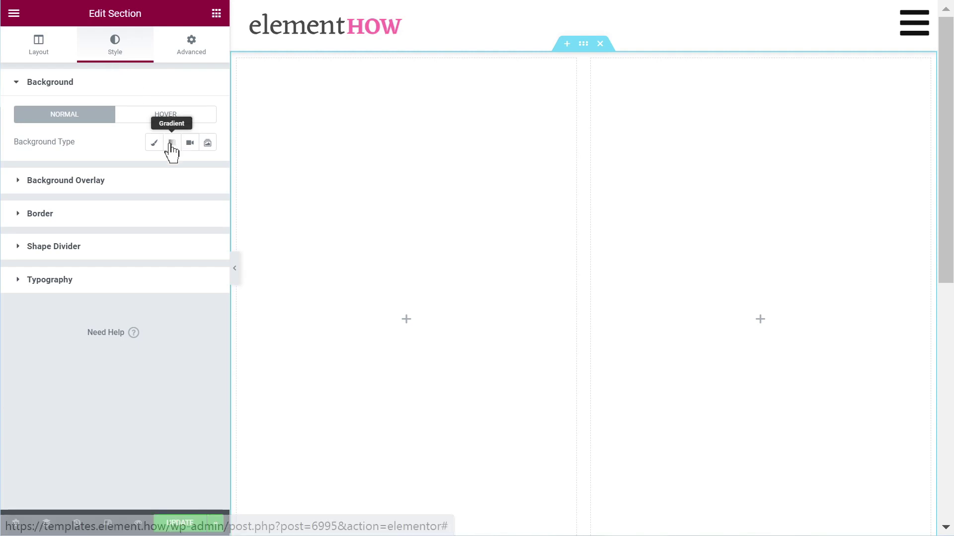
{"action": "left_click", "coordinate": [154, 142]}
{"action": "left_click", "coordinate": [207, 169]}
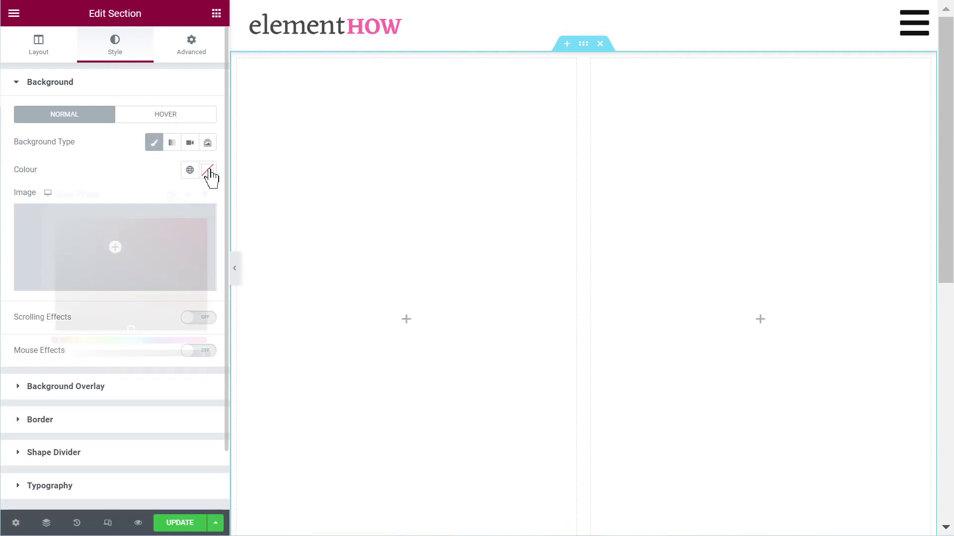
{"action": "left_click_drag", "start_coordinate": [119, 314], "coordinate": [25, 362]}
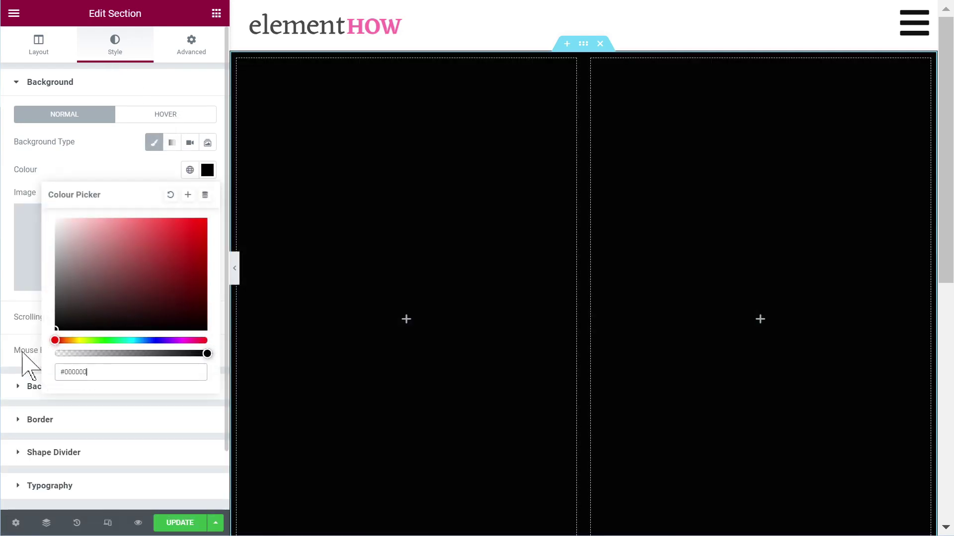
Assign the section the CSS ID navsection
{"action": "left_click", "coordinate": [193, 47]}
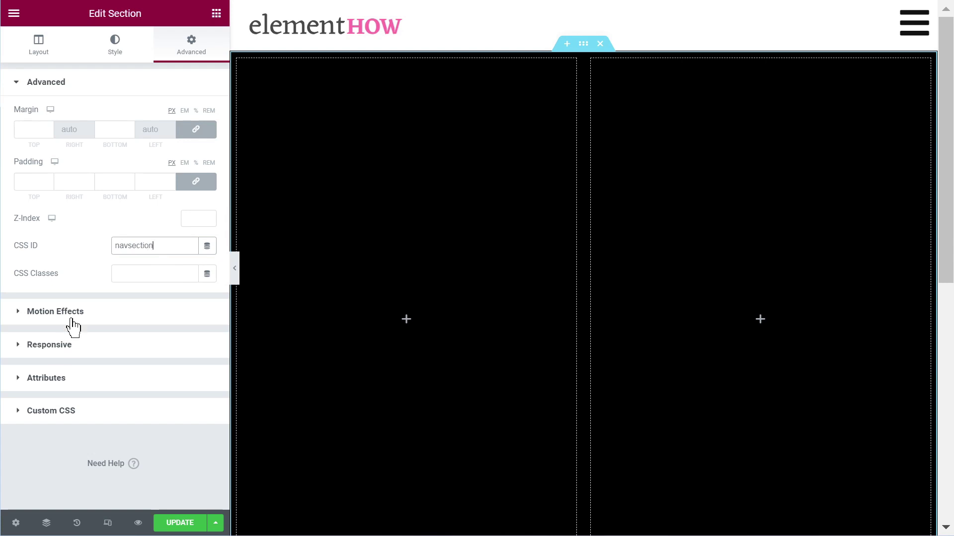
{"action": "left_click_drag", "start_coordinate": [15, 245], "coordinate": [34, 247]}
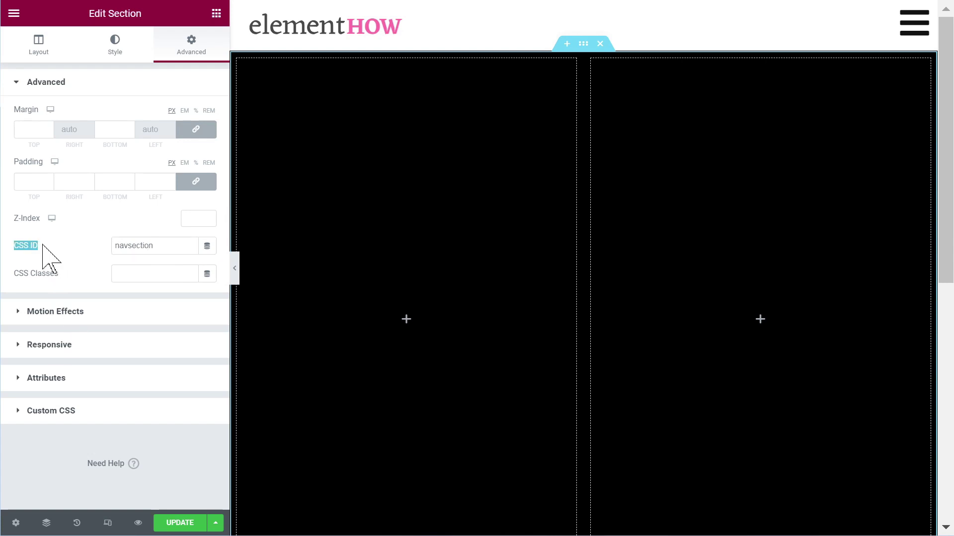
{"action": "left_click", "coordinate": [123, 241]}
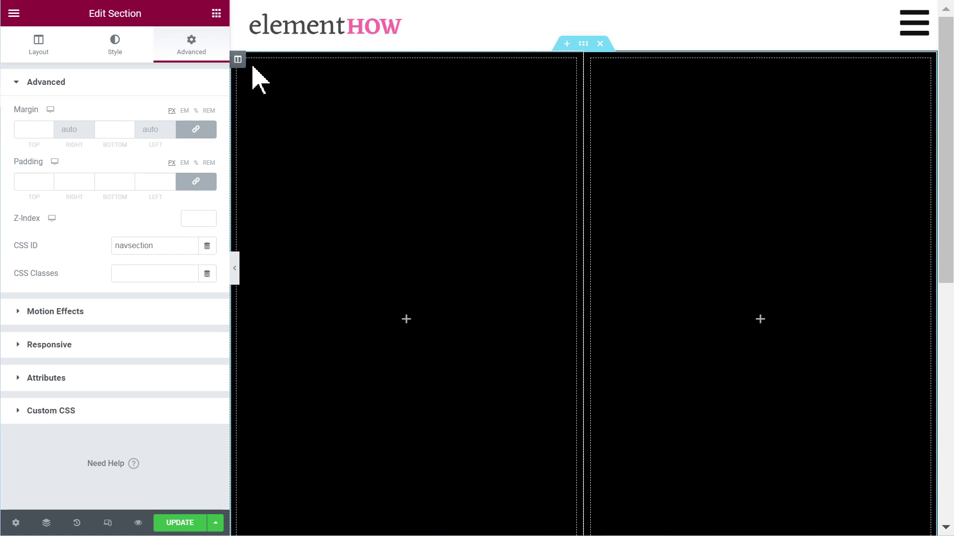
Set photographer-819365_1920.jpg as the left column's Classic background image
{"action": "left_click", "coordinate": [238, 60]}
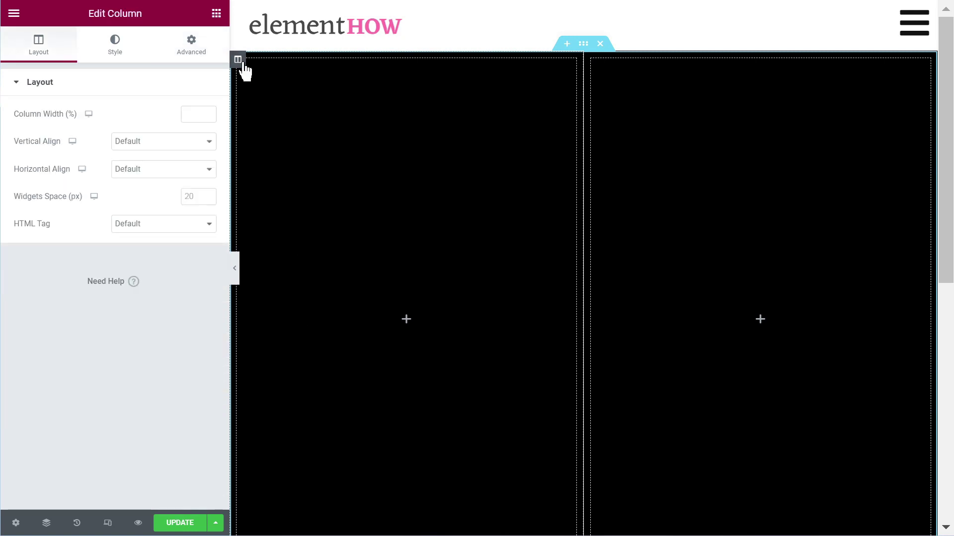
{"action": "left_click", "coordinate": [115, 50]}
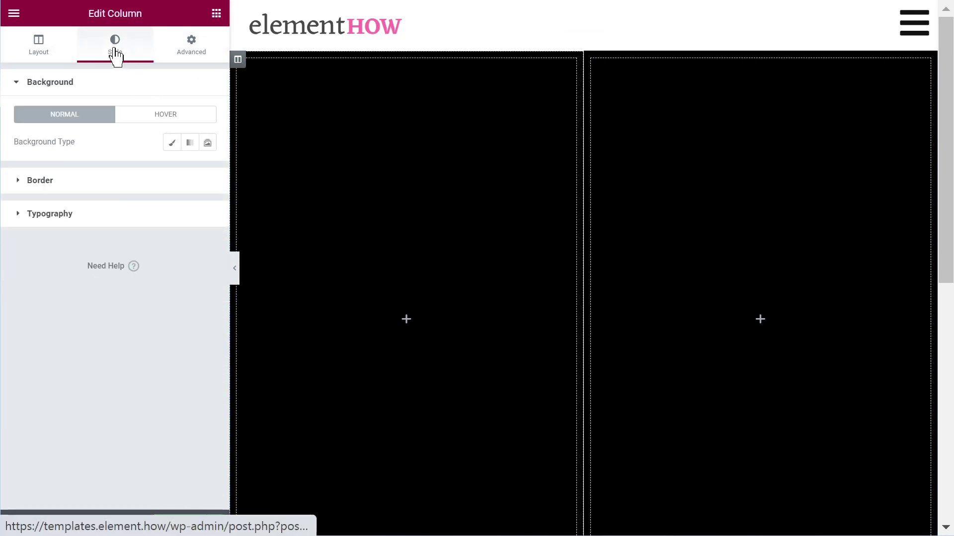
{"action": "left_click", "coordinate": [172, 144]}
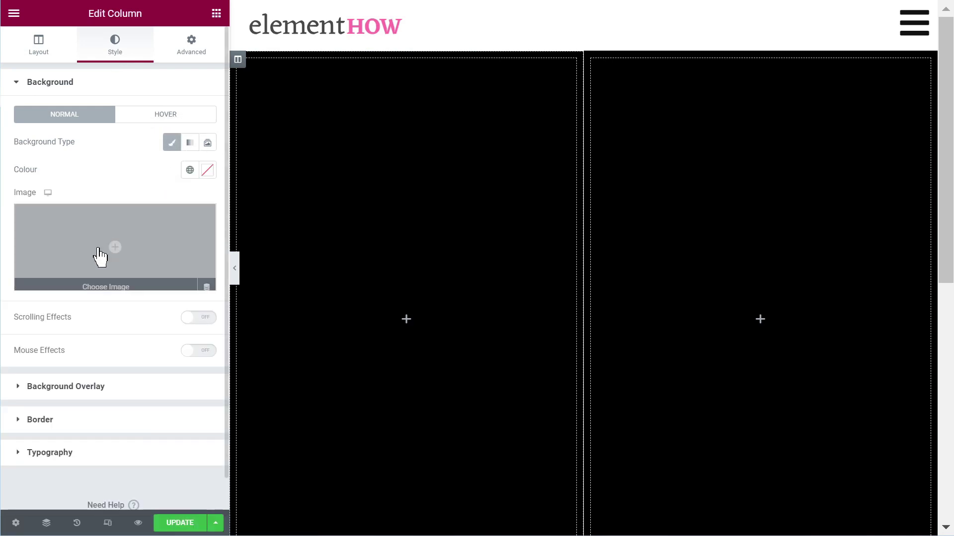
{"action": "left_click", "coordinate": [104, 234]}
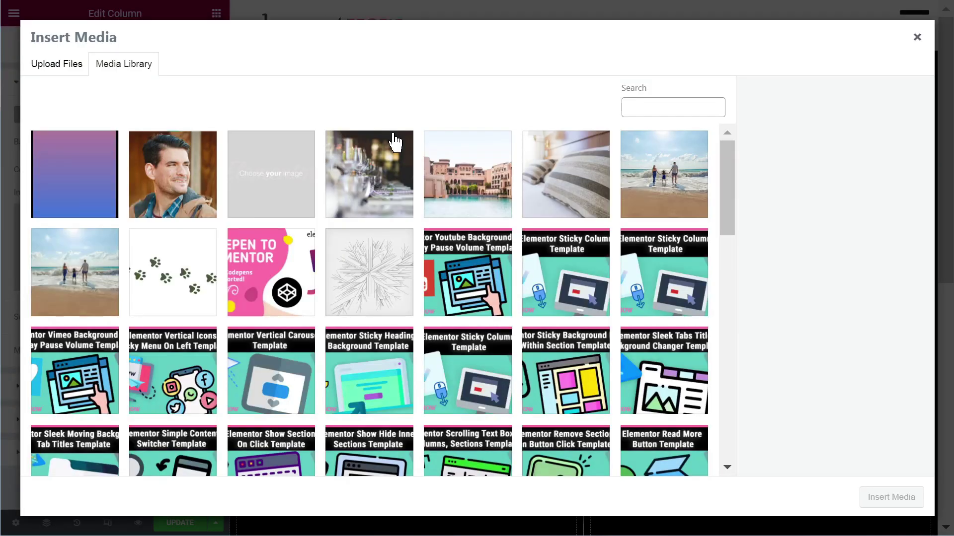
{"action": "left_click", "coordinate": [647, 107]}
{"action": "type", "text": "photo"}
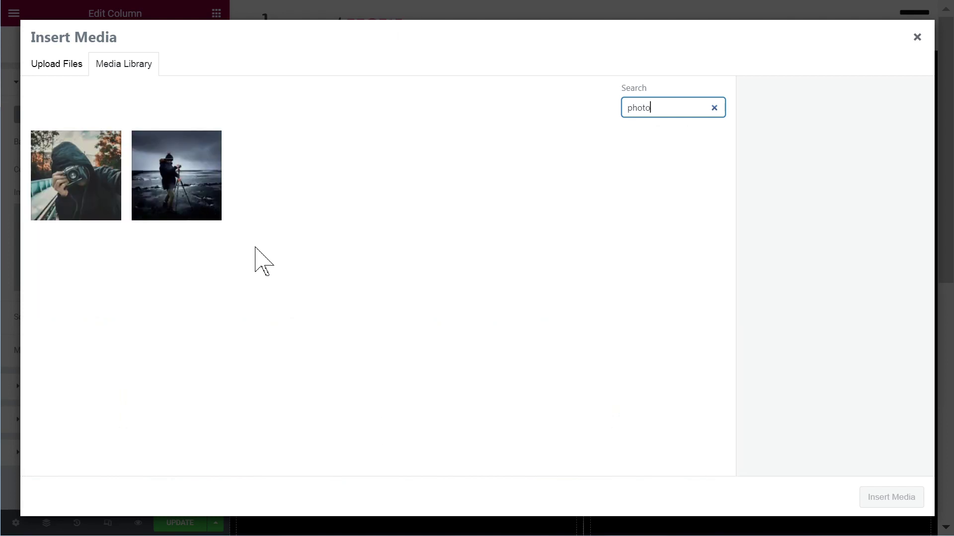
{"action": "left_click", "coordinate": [185, 194]}
{"action": "left_click", "coordinate": [905, 500]}
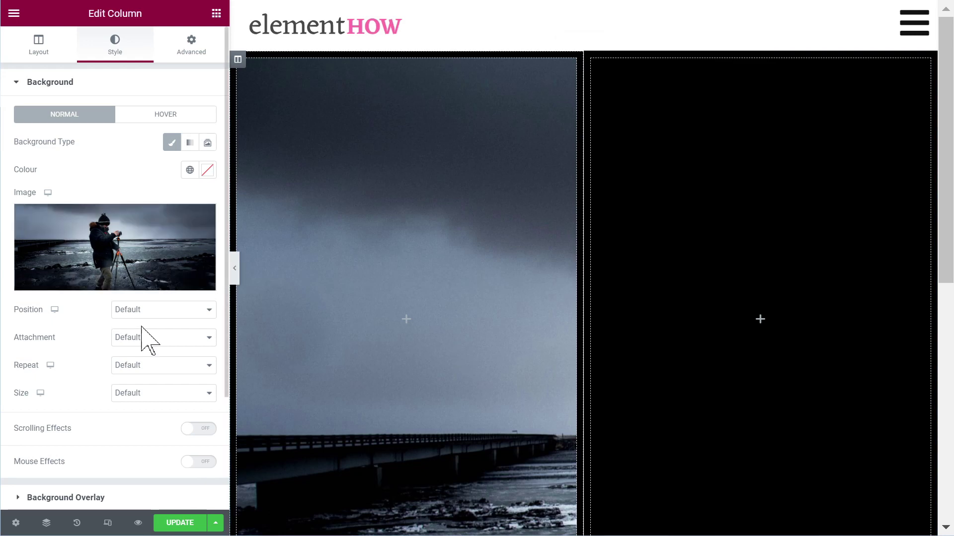
Set the background photo to Centre Centre position, No-repeat, and Cover size
{"action": "left_click", "coordinate": [164, 310]}
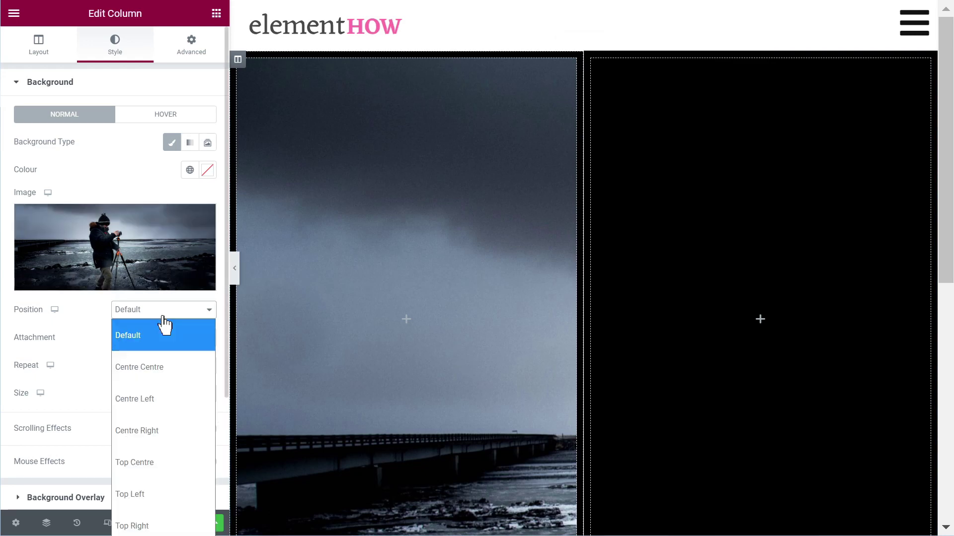
{"action": "left_click", "coordinate": [164, 368]}
{"action": "left_click", "coordinate": [151, 380]}
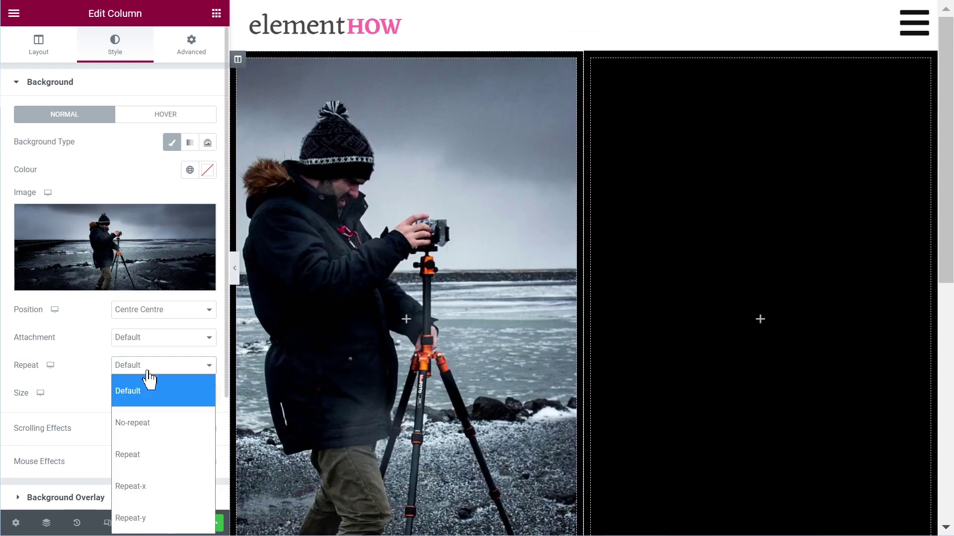
{"action": "left_click", "coordinate": [169, 425]}
{"action": "left_click", "coordinate": [149, 395]}
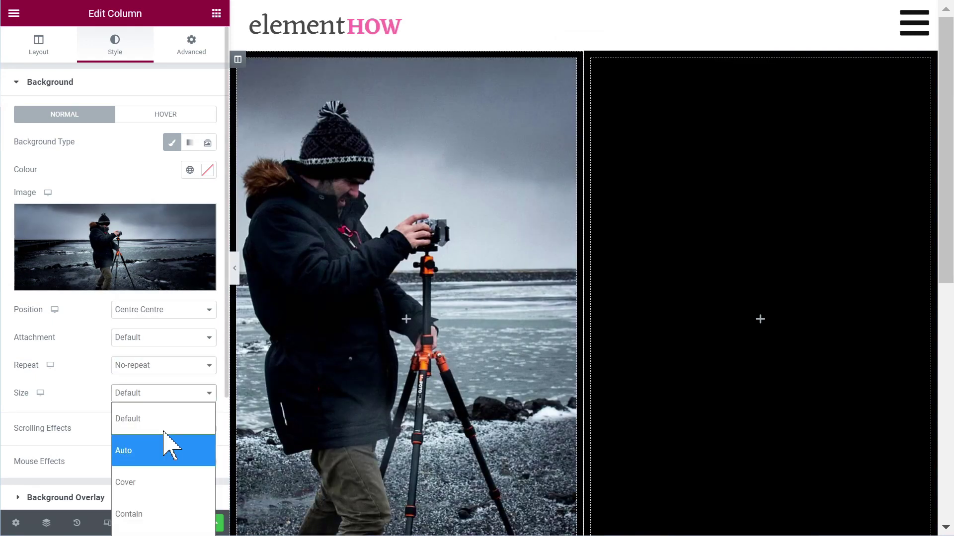
{"action": "left_click", "coordinate": [174, 481]}
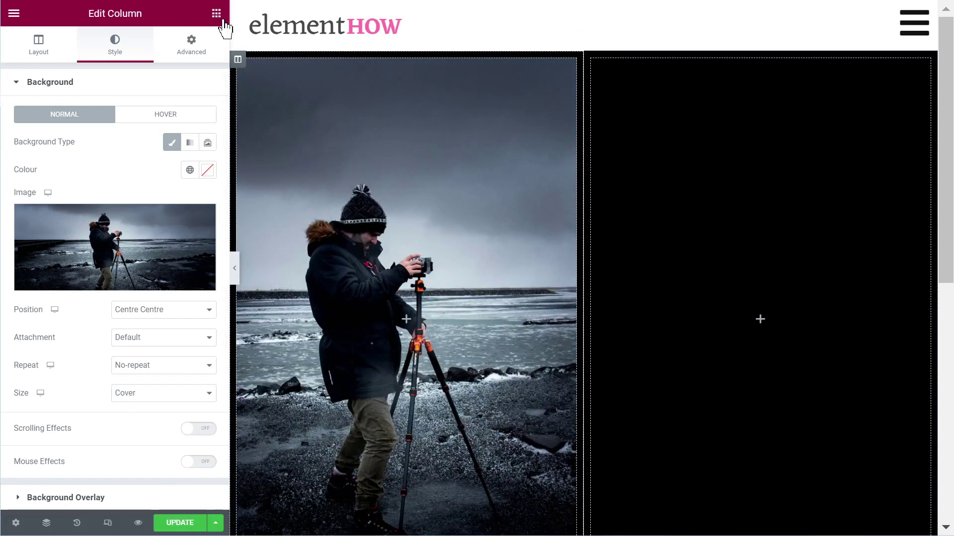
{"action": "left_click", "coordinate": [215, 12]}
Place a vertical Nav Menu in the right column with Mobile Dropdown Breakpoint set to None
{"action": "left_click", "coordinate": [105, 74]}
{"action": "type", "text": "navi"}
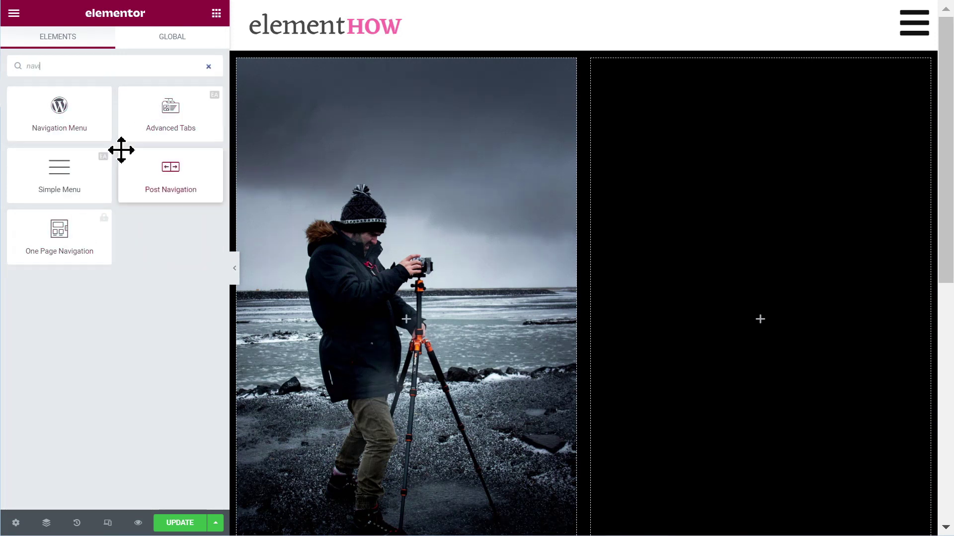
{"action": "key", "text": "BackSpace"}
{"action": "left_click_drag", "start_coordinate": [171, 175], "coordinate": [773, 315]}
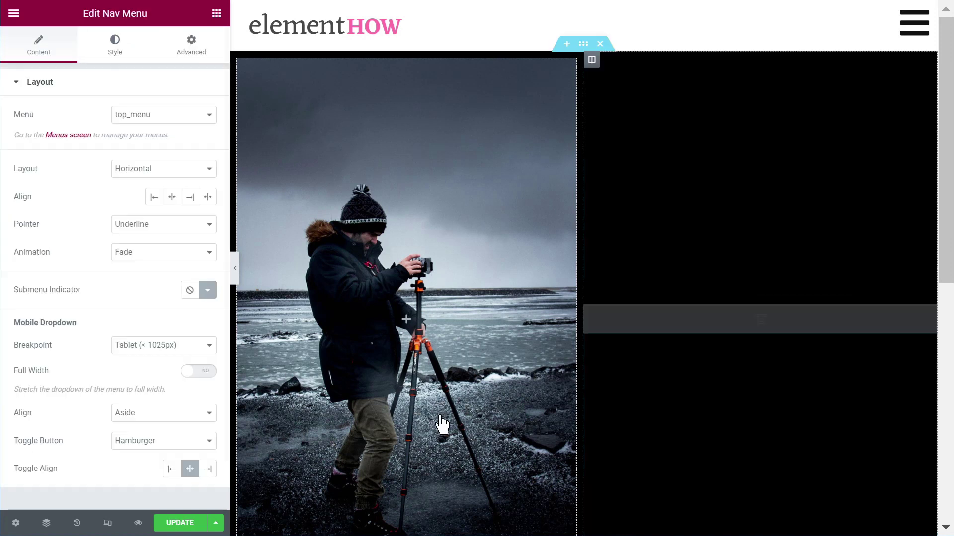
{"action": "left_click", "coordinate": [156, 172]}
{"action": "left_click", "coordinate": [156, 223]}
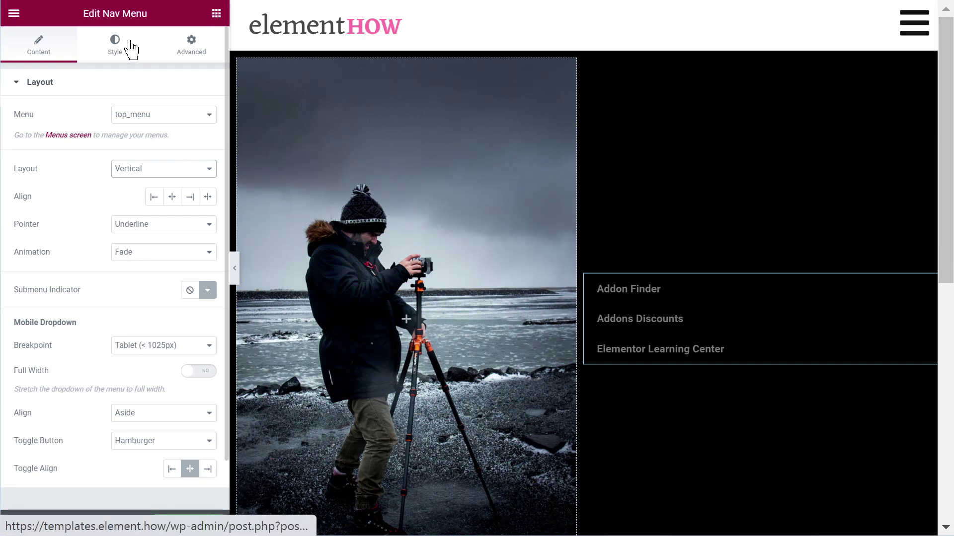
{"action": "left_click", "coordinate": [171, 347]}
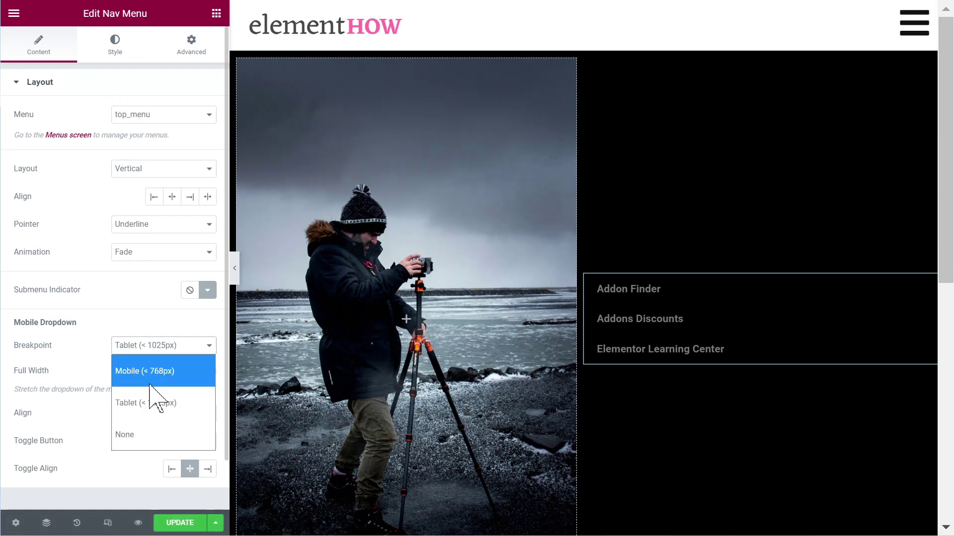
{"action": "left_click", "coordinate": [157, 441]}
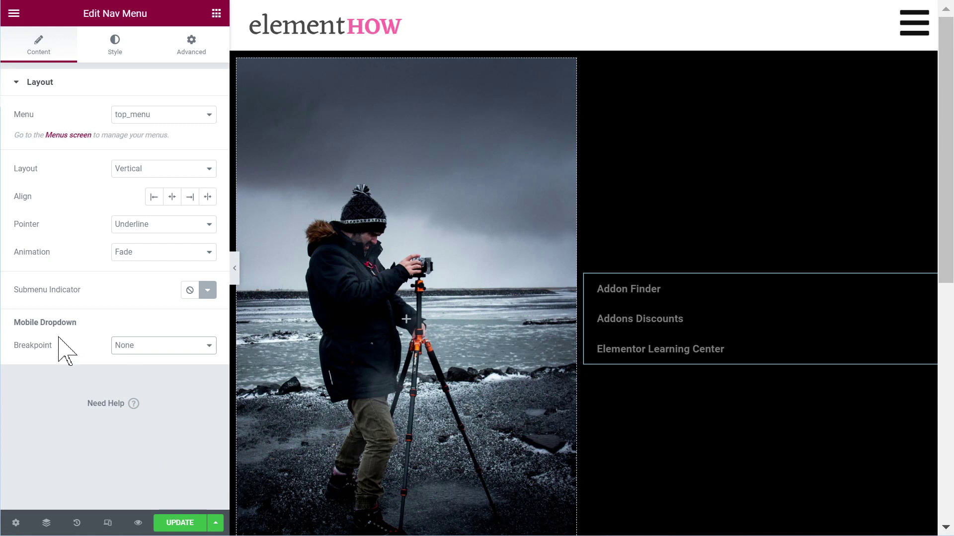
Make the menu text #FFFFFF and its vertical padding 24
{"action": "left_click", "coordinate": [125, 50]}
{"action": "left_click", "coordinate": [207, 171]}
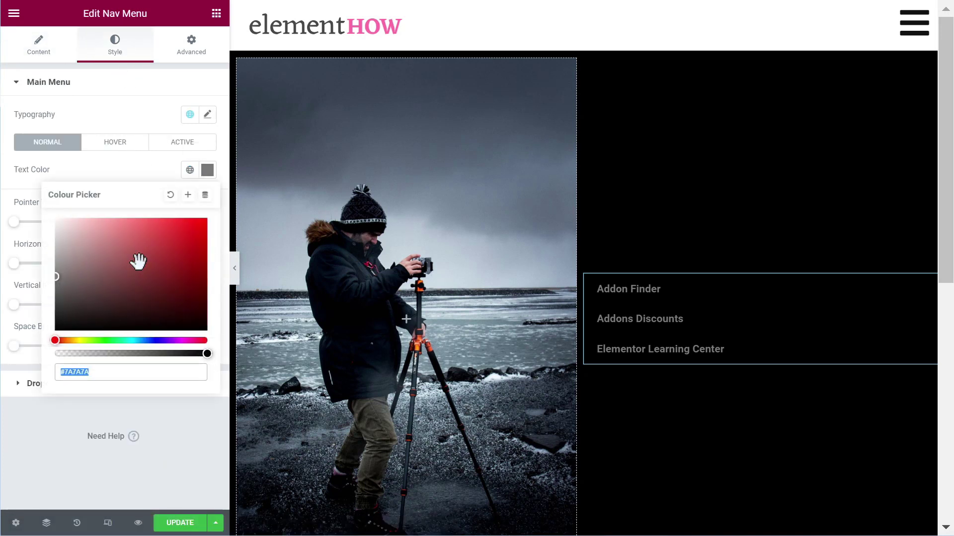
{"action": "type", "text": "#FFFFFF"}
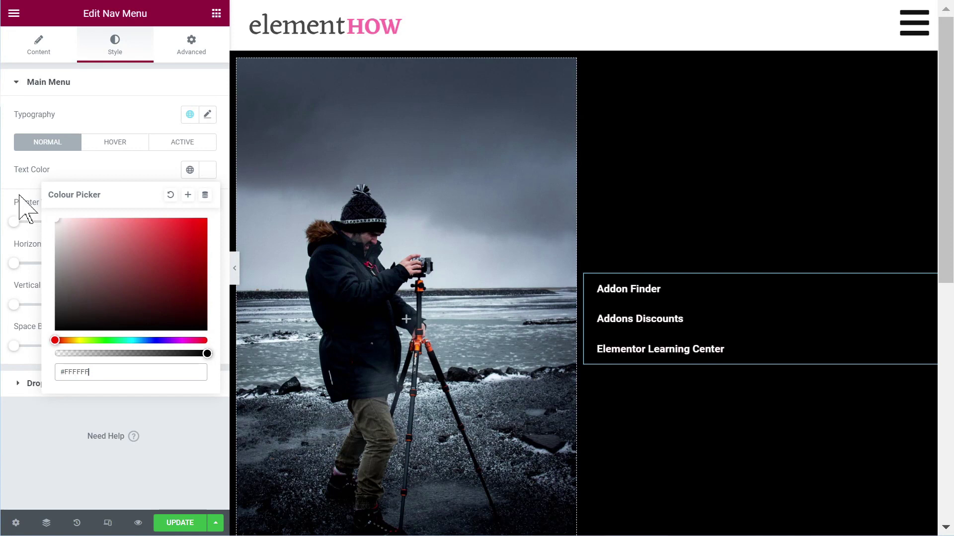
{"action": "left_click_drag", "start_coordinate": [14, 304], "coordinate": [87, 304]}
Set the menu typography font size to 18 and check it at mobile width
{"action": "left_click", "coordinate": [207, 115]}
{"action": "left_click", "coordinate": [185, 219]}
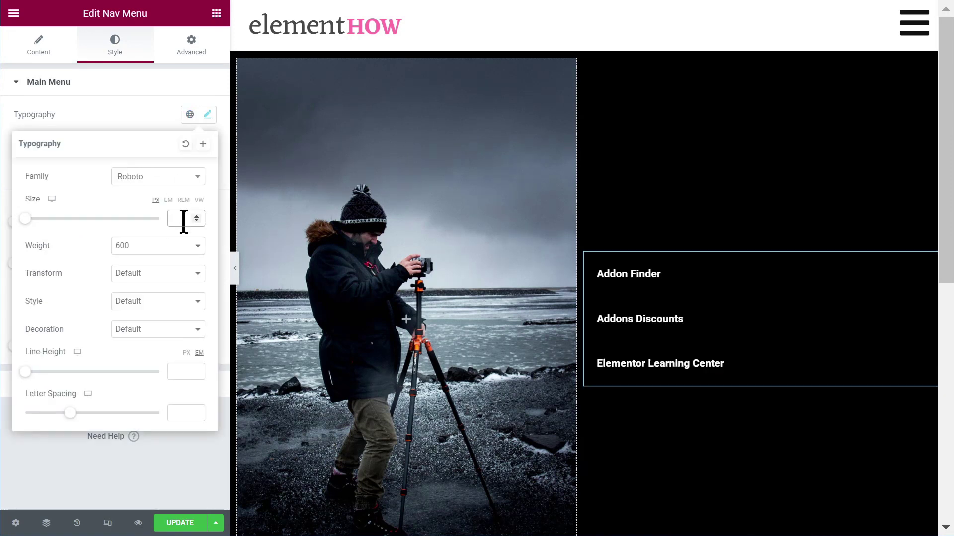
{"action": "type", "text": "18"}
{"action": "left_click", "coordinate": [51, 199]}
{"action": "left_click", "coordinate": [51, 234]}
{"action": "left_click", "coordinate": [74, 82]}
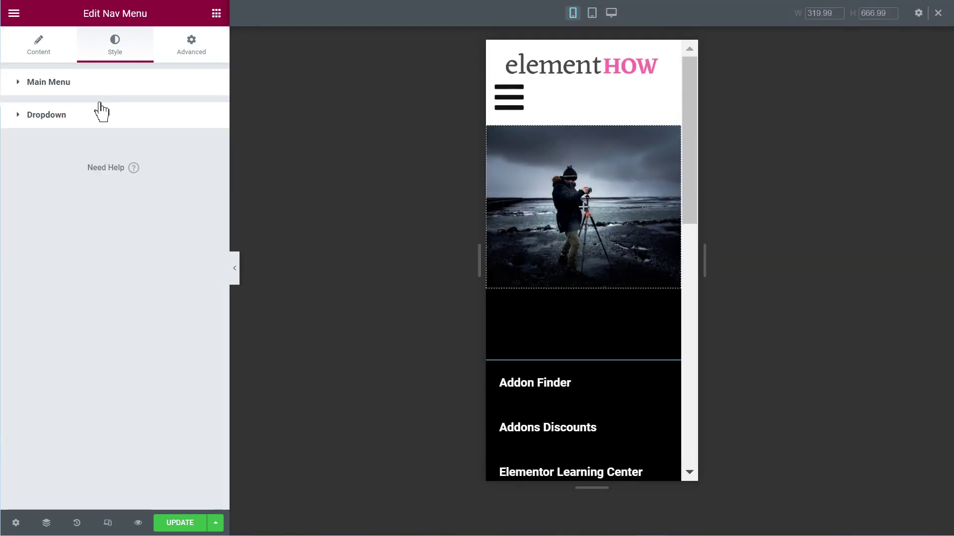
{"action": "key", "text": "ctrl+shift+m"}
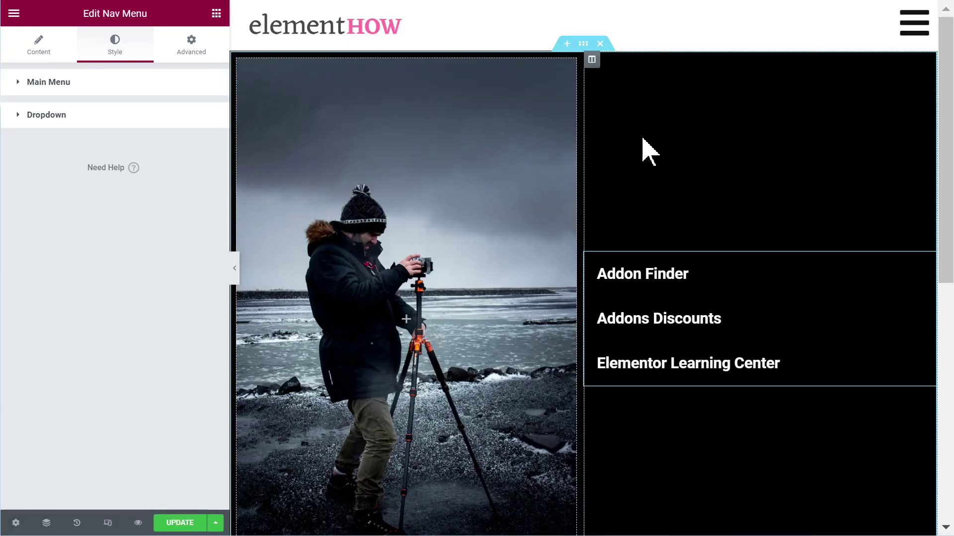
{"action": "left_click", "coordinate": [217, 14]}
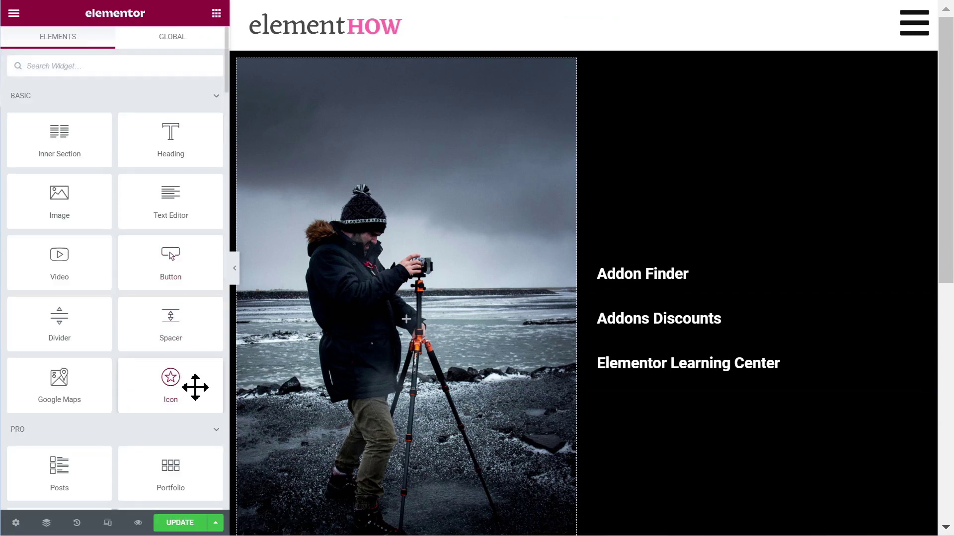
Insert a Window close icon above the menu links and colour it #FFFFFF
{"action": "left_click_drag", "start_coordinate": [195, 387], "coordinate": [649, 268]}
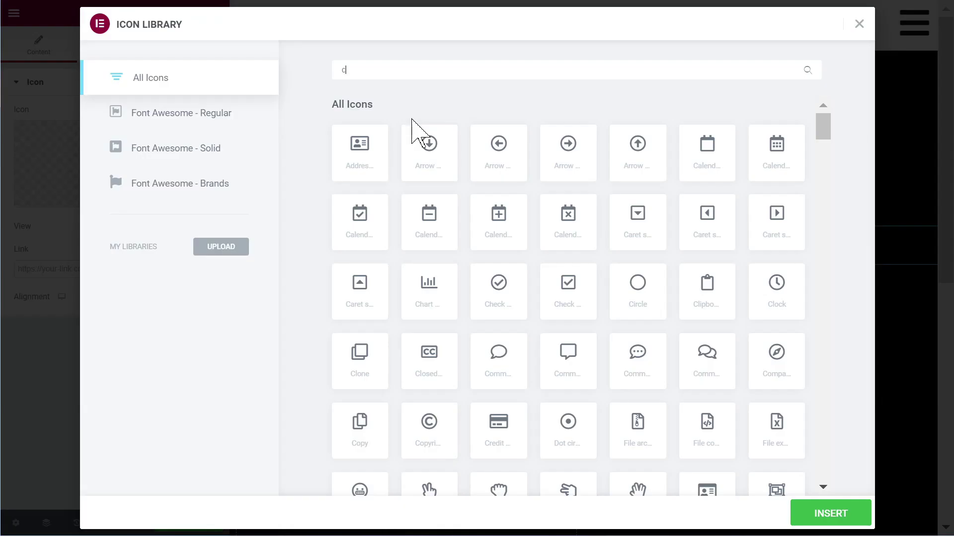
{"action": "type", "text": "lose"}
{"action": "left_click", "coordinate": [420, 151]}
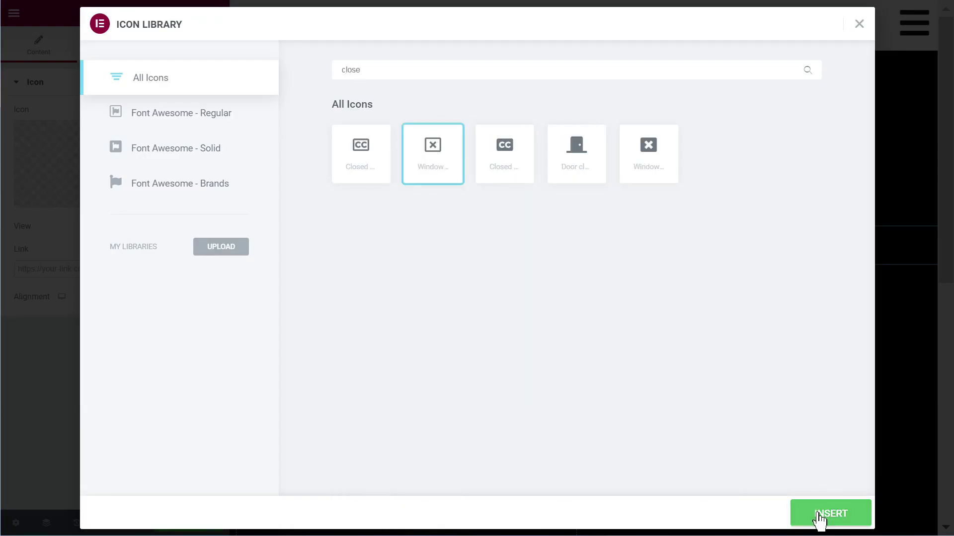
{"action": "left_click", "coordinate": [831, 514]}
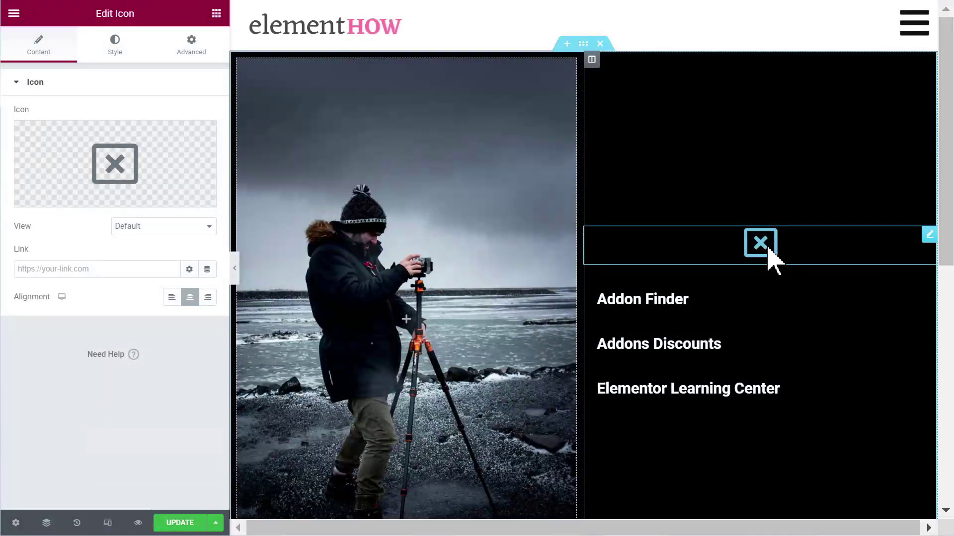
{"action": "left_click", "coordinate": [116, 43]}
{"action": "left_click", "coordinate": [205, 149]}
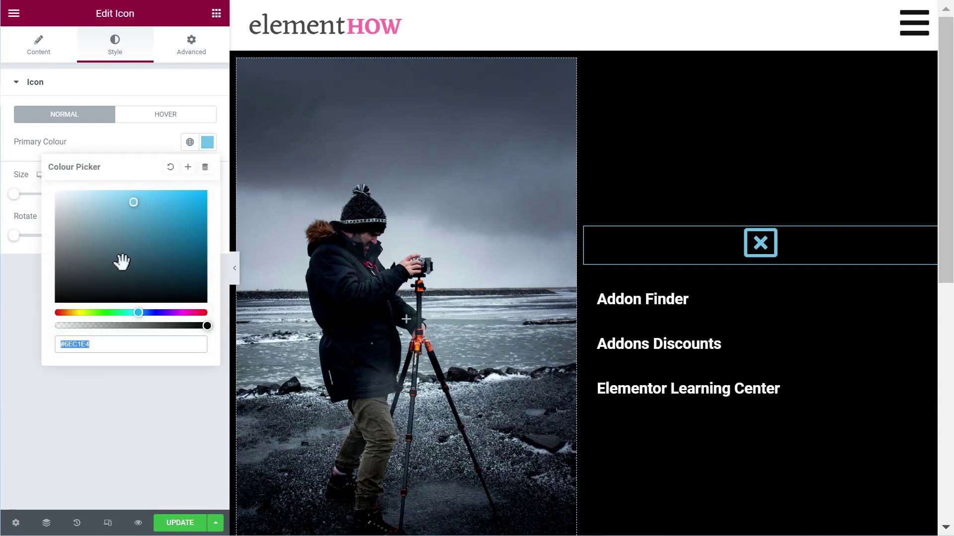
{"action": "left_click_drag", "start_coordinate": [113, 262], "coordinate": [7, 187]}
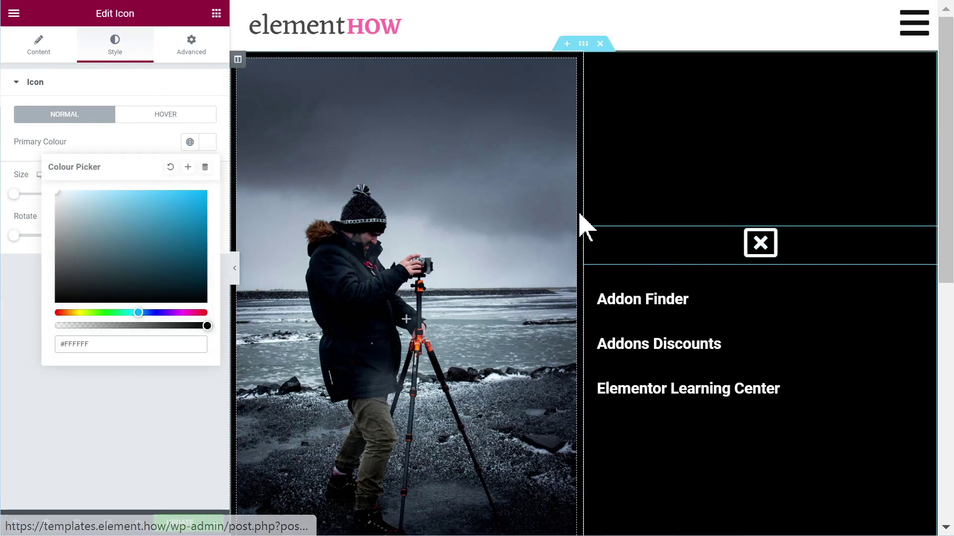
Give the close icon class navicon, Inline (auto) width, and Absolute position
{"action": "left_click", "coordinate": [193, 47]}
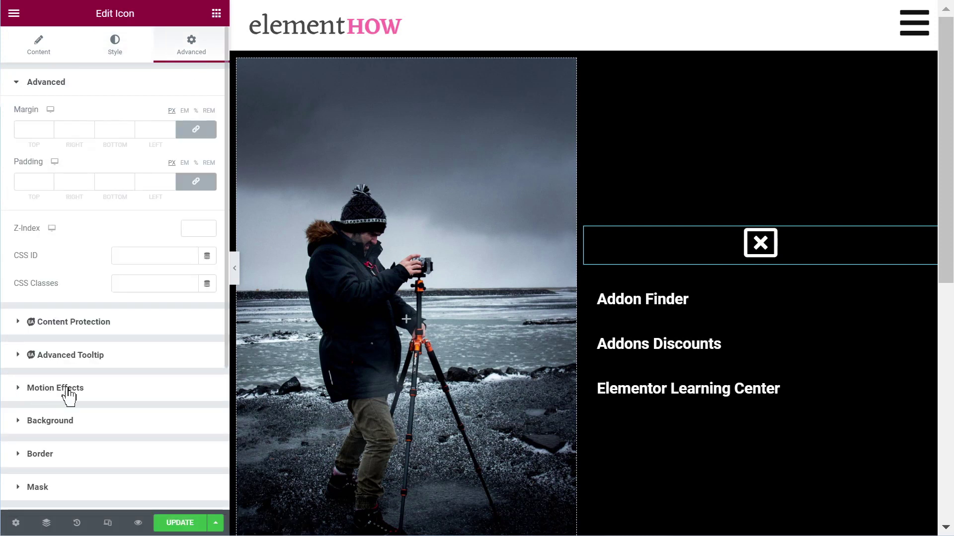
{"action": "left_click", "coordinate": [132, 283]}
{"action": "scroll", "coordinate": [82, 373], "scroll_direction": "down", "scroll_amount": 3}
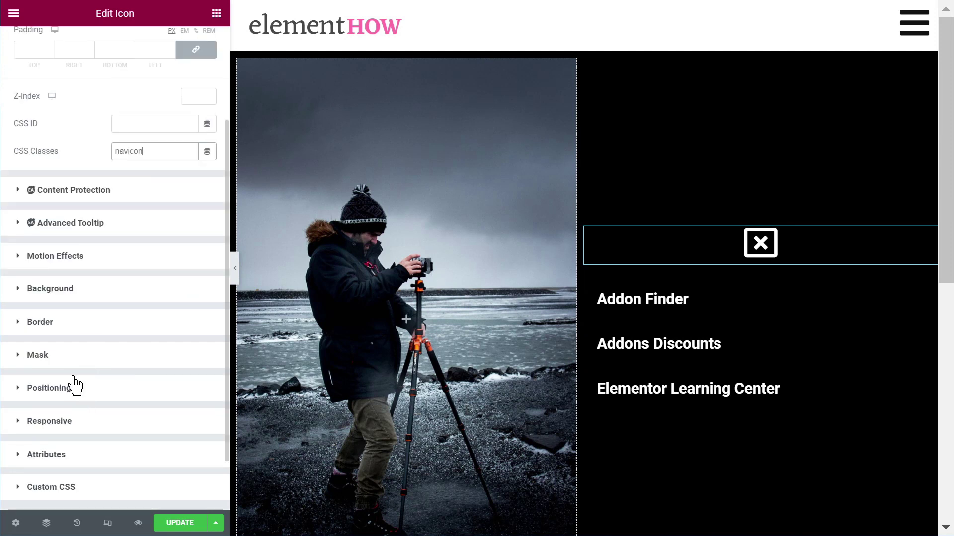
{"action": "left_click", "coordinate": [74, 385]}
{"action": "left_click", "coordinate": [146, 356]}
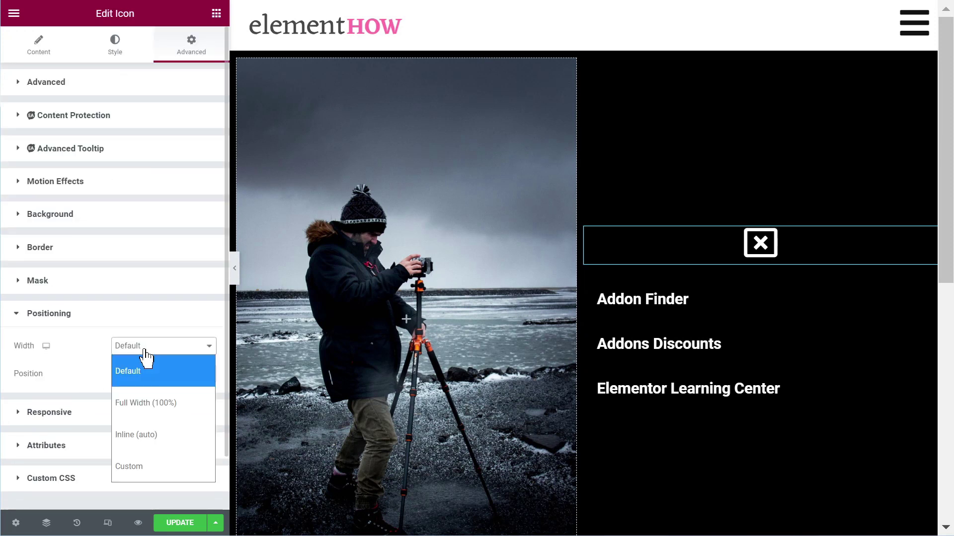
{"action": "left_click", "coordinate": [144, 433]}
{"action": "left_click", "coordinate": [147, 403]}
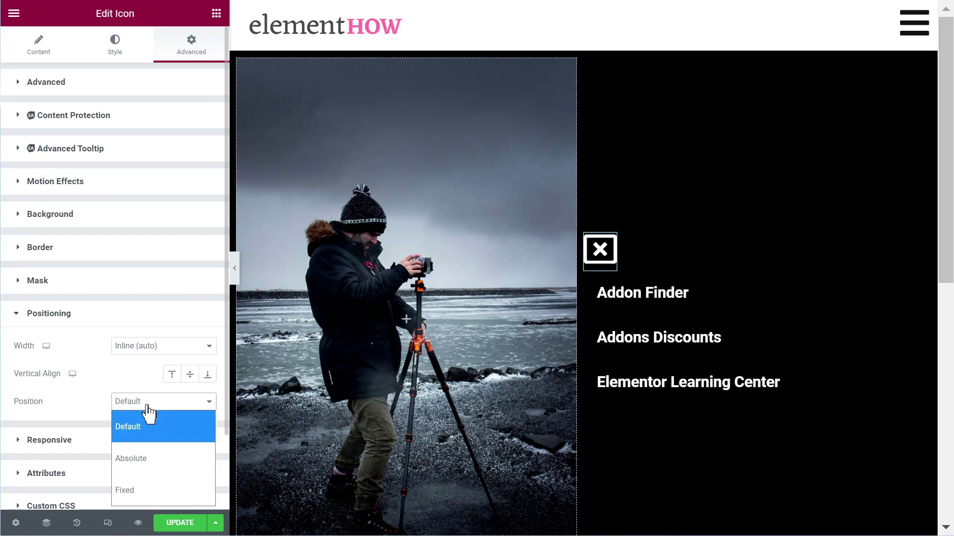
{"action": "left_click", "coordinate": [159, 462]}
Anchor the close icon to the right with horizontal and vertical offsets of 30
{"action": "scroll", "coordinate": [142, 422], "scroll_direction": "down", "scroll_amount": 3}
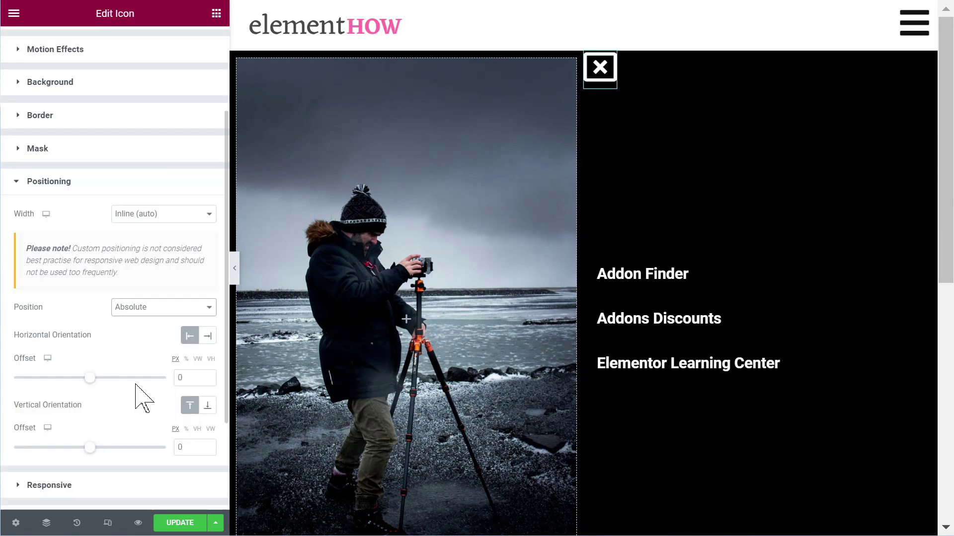
{"action": "left_click", "coordinate": [207, 336]}
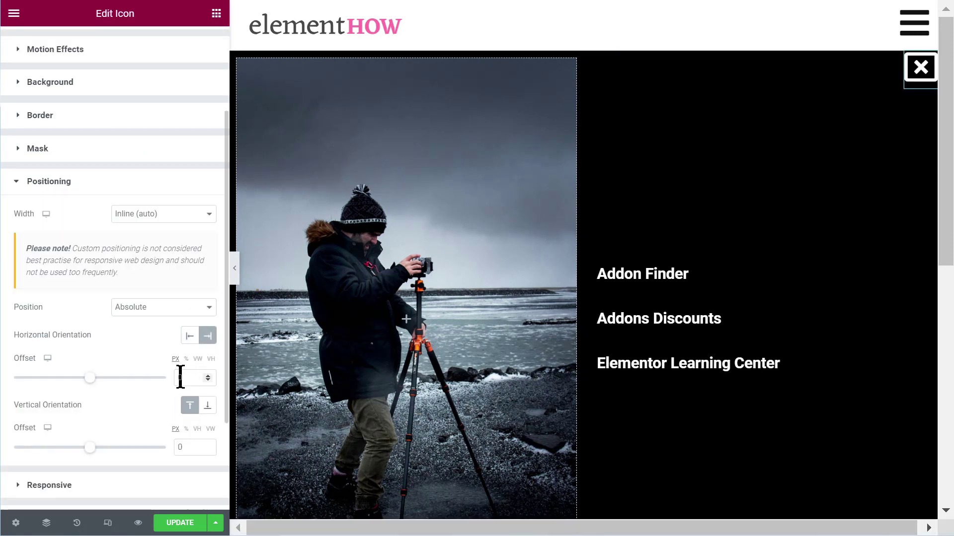
{"action": "type", "text": "3"}
{"action": "left_click", "coordinate": [178, 447]}
{"action": "type", "text": "3"}
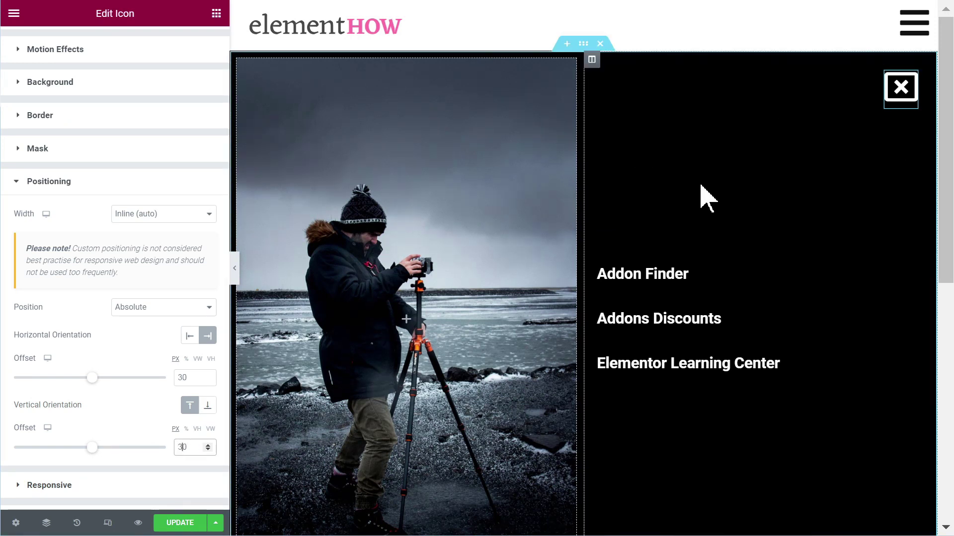
{"action": "scroll", "coordinate": [570, 277], "scroll_direction": "down", "scroll_amount": 2}
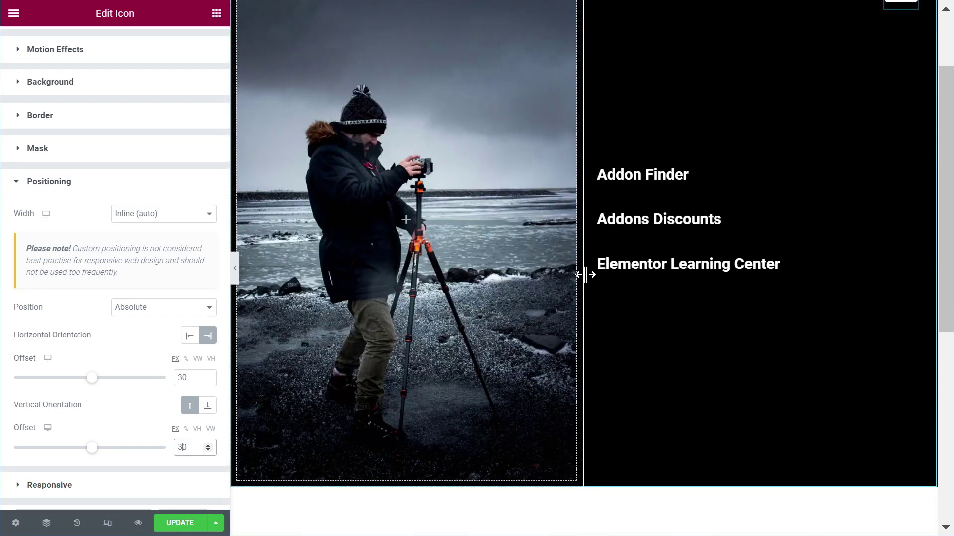
{"action": "scroll", "coordinate": [557, 283], "scroll_direction": "up", "scroll_amount": 2}
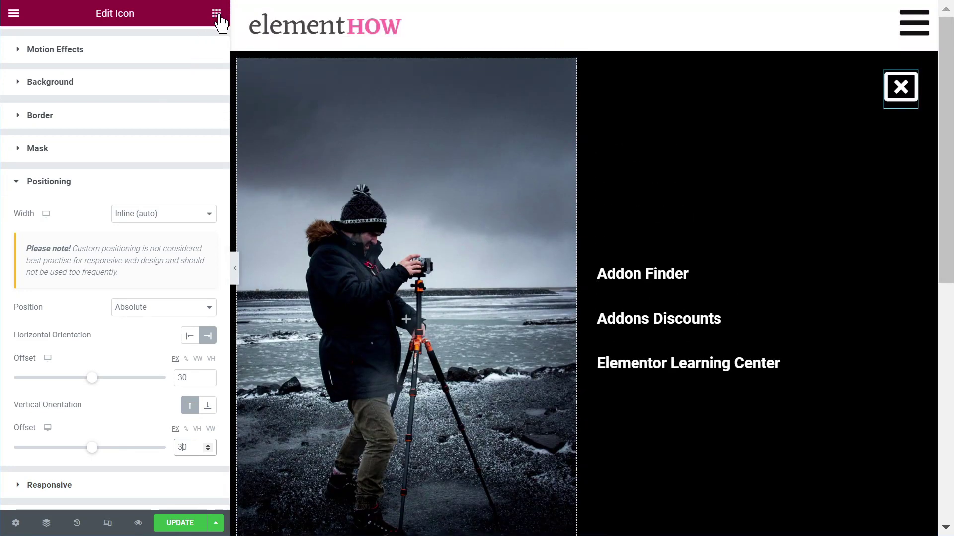
Add Facebook, Twitter and YouTube Social Icons below the menu links and enter 20 in an Advanced setting
{"action": "type", "text": "soc"}
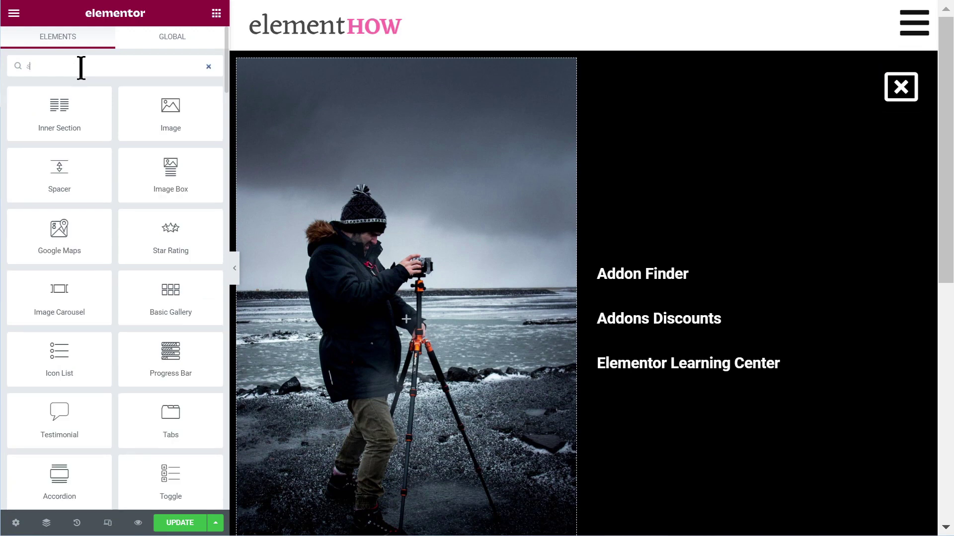
{"action": "left_click_drag", "start_coordinate": [58, 112], "coordinate": [677, 392]}
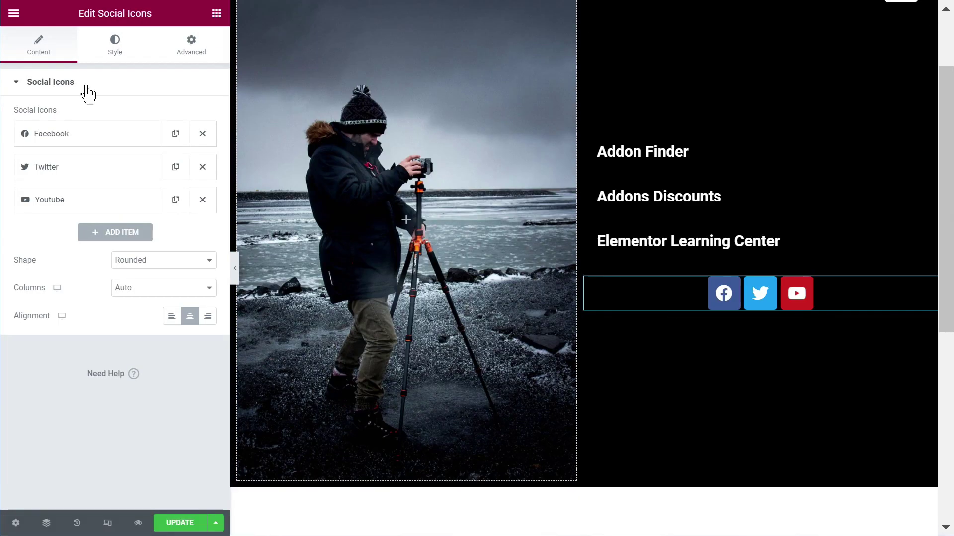
{"action": "left_click", "coordinate": [188, 55]}
{"action": "left_click", "coordinate": [144, 180]}
{"action": "type", "text": "20"}
Give the social icons Inline (auto) width and Absolute position, anchored to the bottom
{"action": "scroll", "coordinate": [72, 387], "scroll_direction": "down", "scroll_amount": 3}
{"action": "left_click", "coordinate": [72, 387]}
{"action": "left_click", "coordinate": [164, 343]}
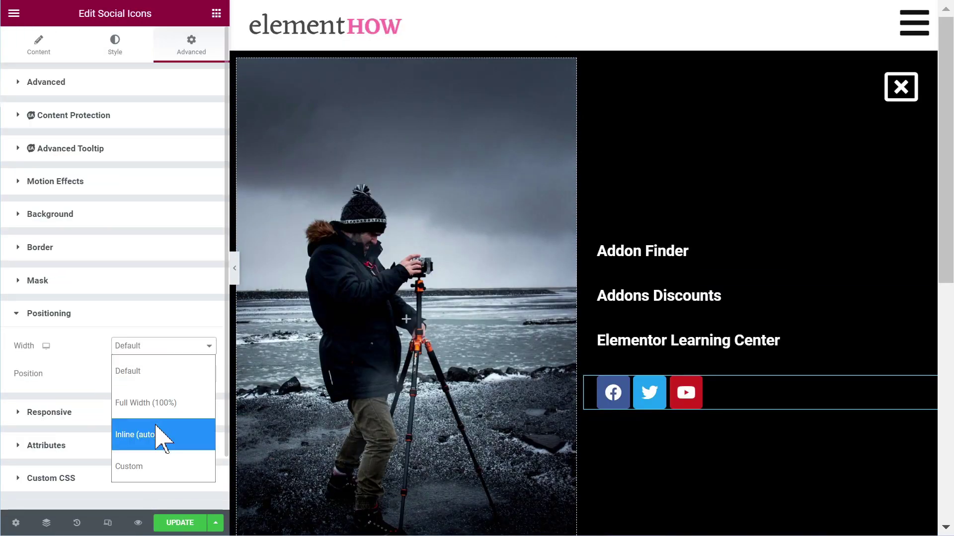
{"action": "left_click", "coordinate": [162, 440]}
{"action": "left_click", "coordinate": [164, 439]}
{"action": "left_click", "coordinate": [164, 454]}
{"action": "scroll", "coordinate": [160, 395], "scroll_direction": "down", "scroll_amount": 3}
{"action": "left_click", "coordinate": [208, 406]}
{"action": "scroll", "coordinate": [413, 293], "scroll_direction": "down", "scroll_amount": 2}
{"action": "scroll", "coordinate": [412, 288], "scroll_direction": "up", "scroll_amount": 2}
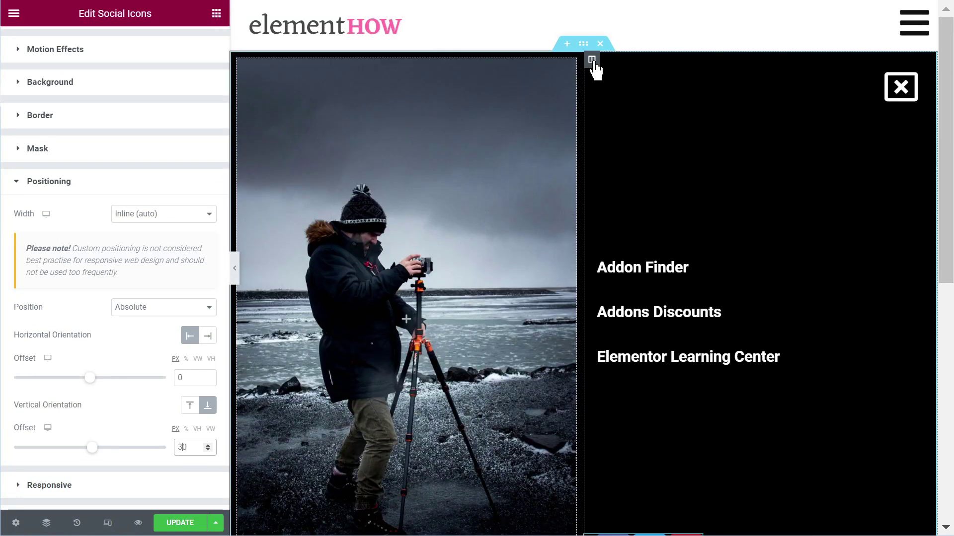
Give the black menu column 40 px left padding
{"action": "left_click", "coordinate": [592, 60]}
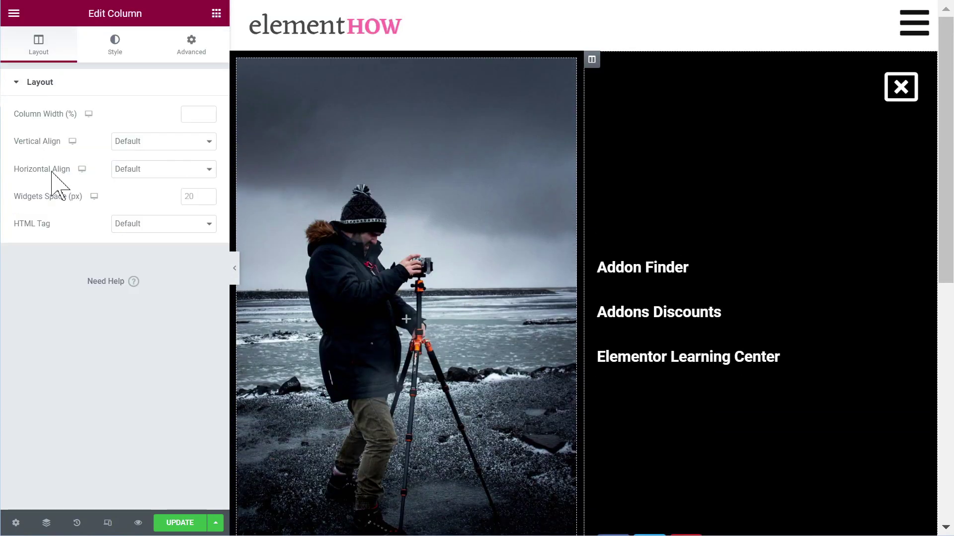
{"action": "left_click", "coordinate": [192, 49]}
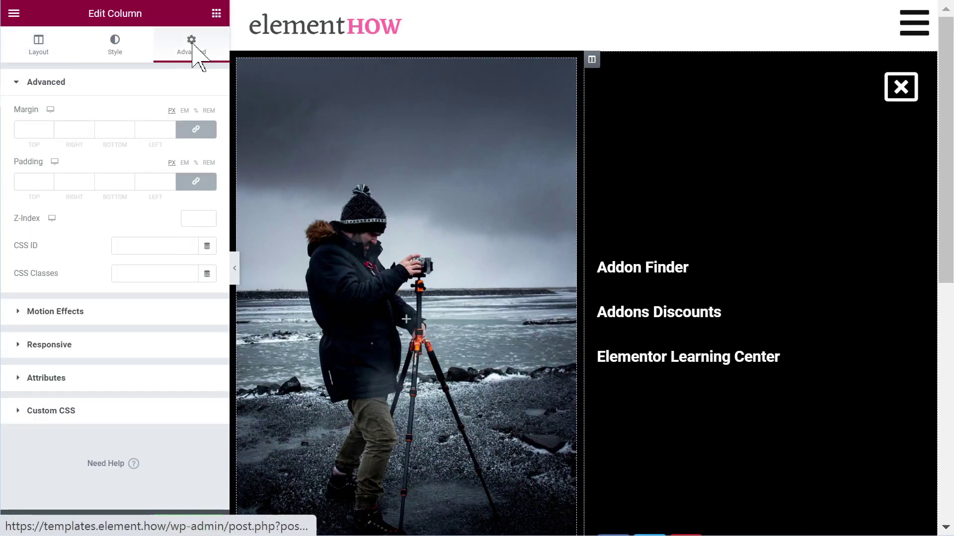
{"action": "left_click", "coordinate": [198, 183]}
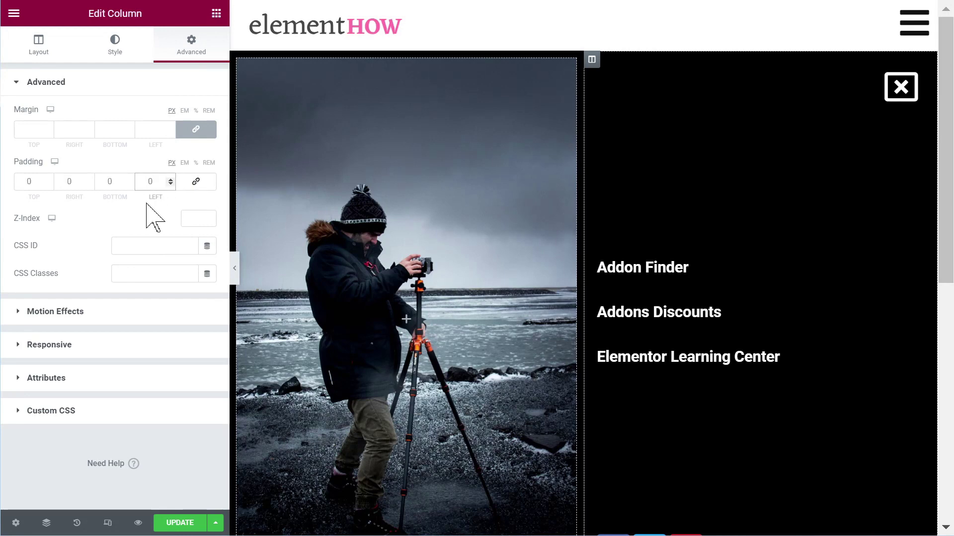
{"action": "type", "text": "4"}
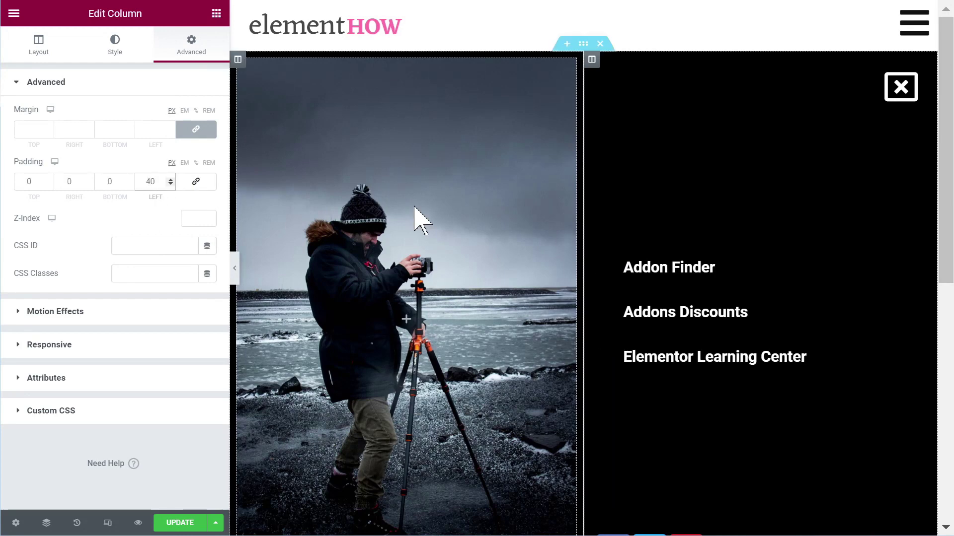
{"action": "scroll", "coordinate": [415, 213], "scroll_direction": "down", "scroll_amount": 2}
{"action": "scroll", "coordinate": [576, 244], "scroll_direction": "up", "scroll_amount": 2}
{"action": "scroll", "coordinate": [573, 274], "scroll_direction": "down", "scroll_amount": 2}
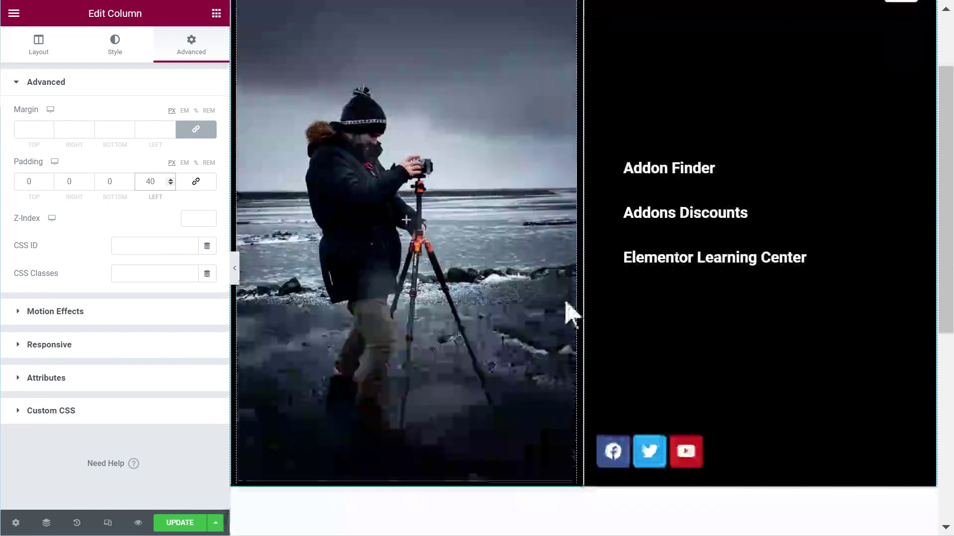
Set the social icons' horizontal offset to 40 px
{"action": "left_click", "coordinate": [690, 451]}
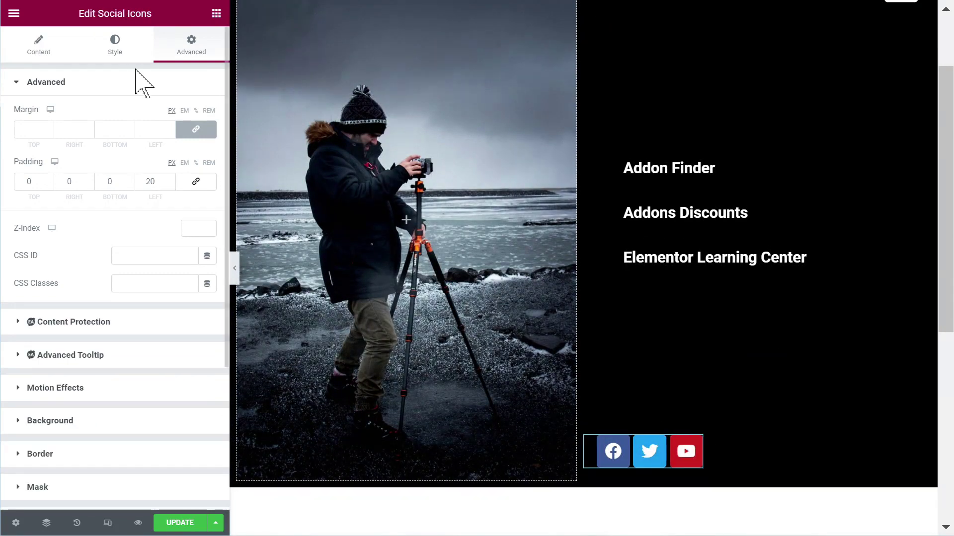
{"action": "scroll", "coordinate": [85, 389], "scroll_direction": "down", "scroll_amount": 3}
{"action": "left_click", "coordinate": [49, 388]}
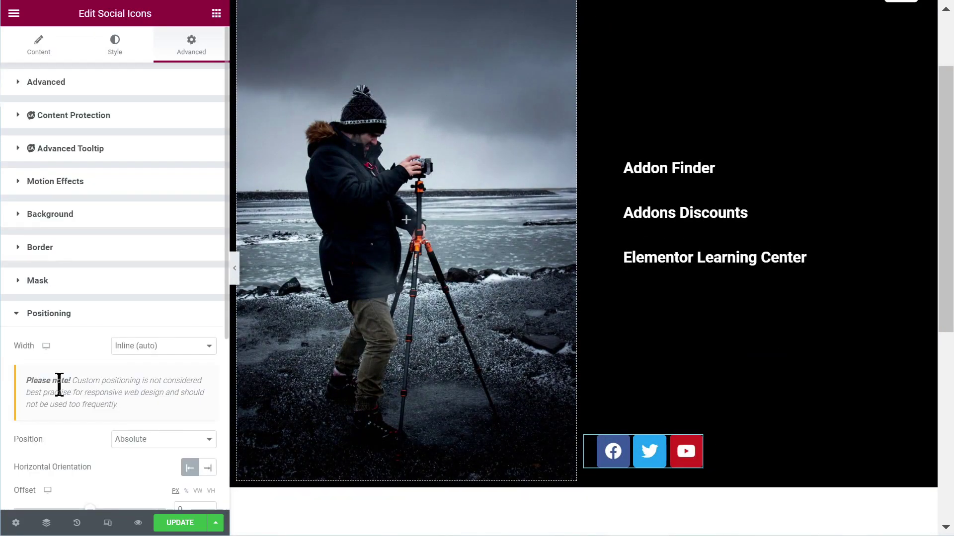
{"action": "scroll", "coordinate": [90, 402], "scroll_direction": "down", "scroll_amount": 3}
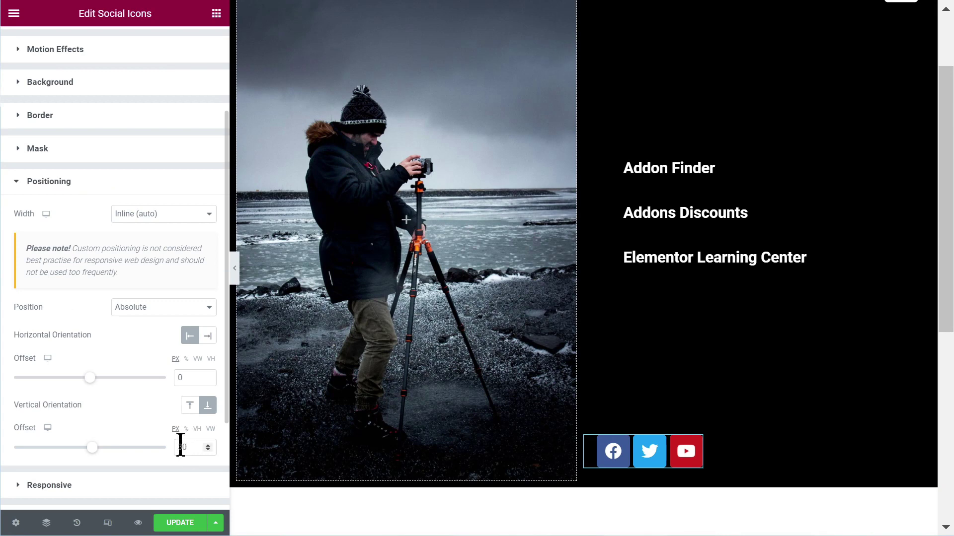
{"action": "type", "text": "4"}
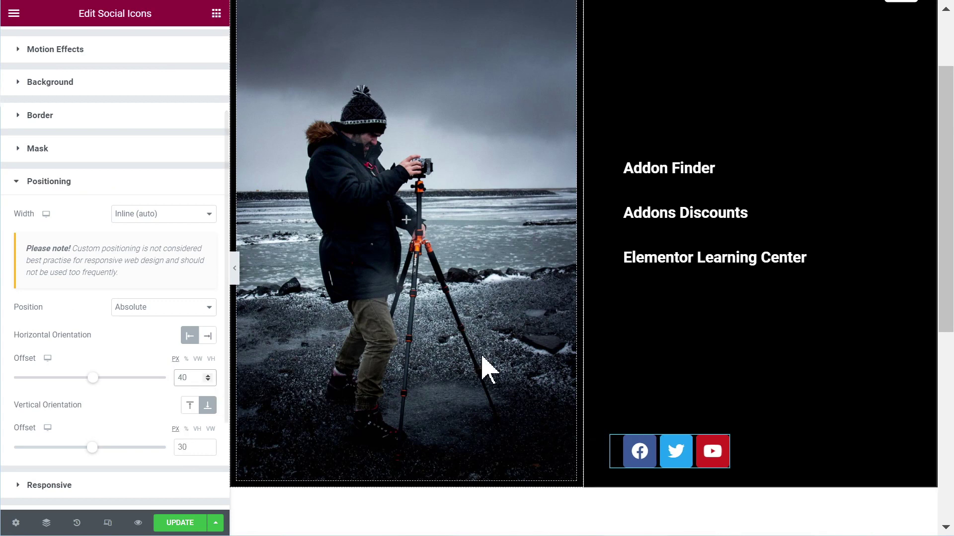
{"action": "scroll", "coordinate": [639, 403], "scroll_direction": "up", "scroll_amount": 2}
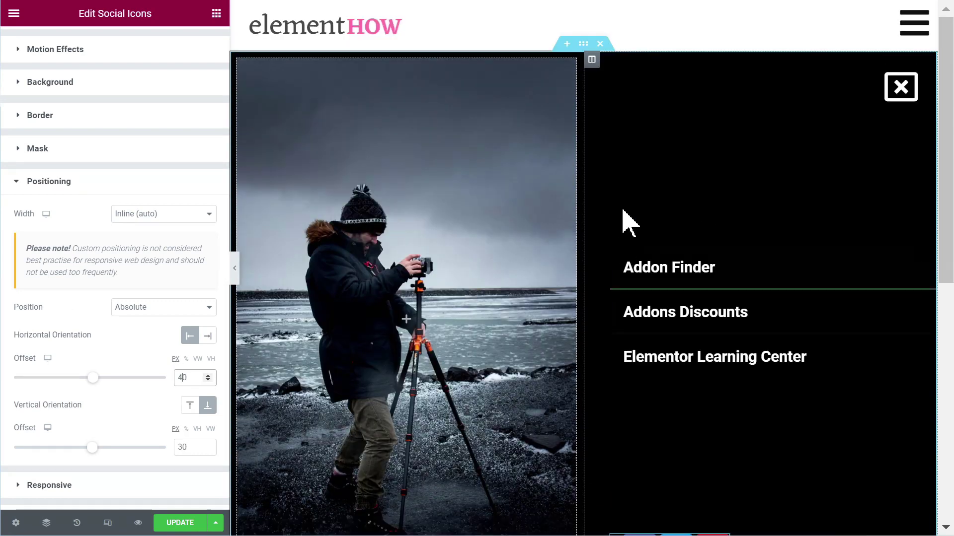
Check the navigation section (CSS ID navsection) has Reverse Columns on Mobile switched on
{"action": "left_click", "coordinate": [584, 44]}
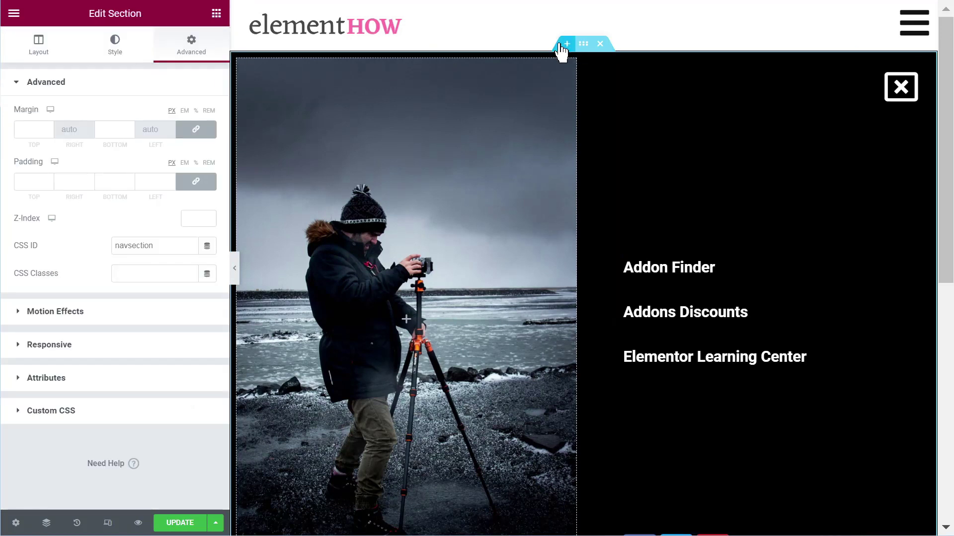
{"action": "left_click", "coordinate": [37, 346]}
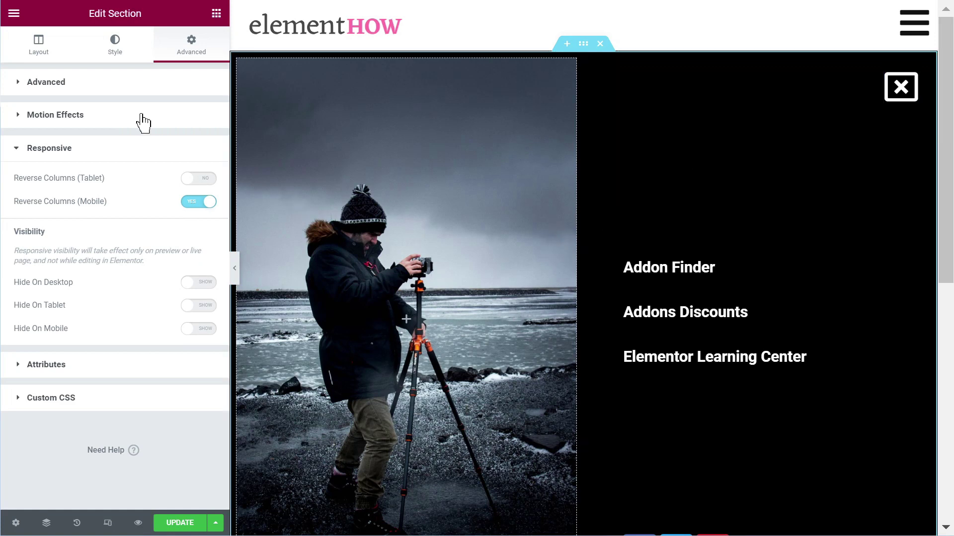
{"action": "scroll", "coordinate": [475, 189], "scroll_direction": "down", "scroll_amount": 4}
{"action": "scroll", "coordinate": [474, 193], "scroll_direction": "up", "scroll_amount": 4}
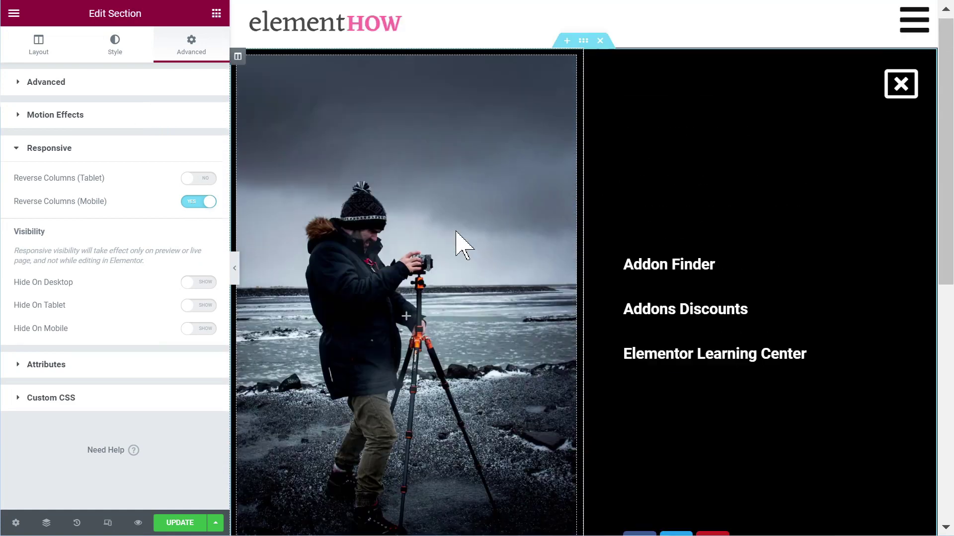
Drop an HTML widget into the photo column
{"action": "left_click", "coordinate": [217, 13]}
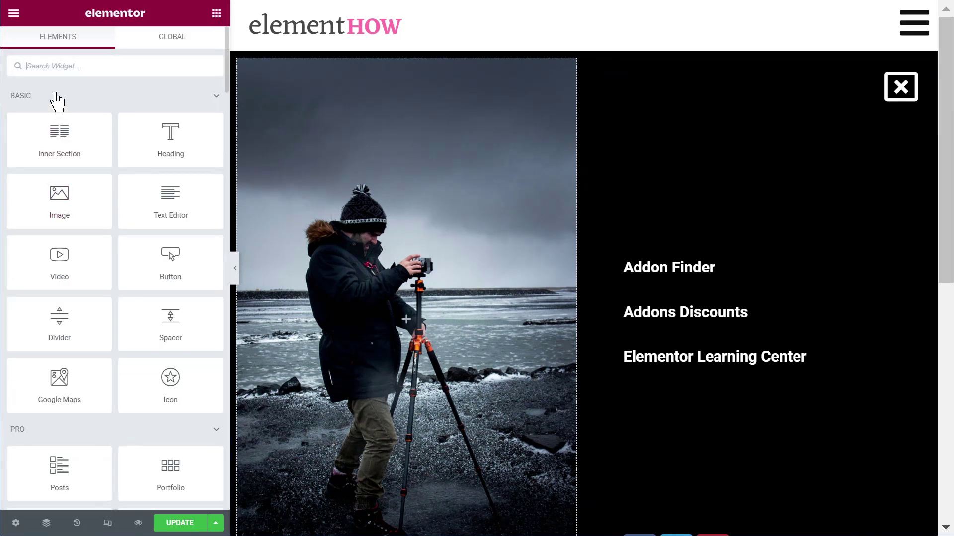
{"action": "type", "text": "html"}
{"action": "left_click_drag", "start_coordinate": [63, 124], "coordinate": [400, 317]}
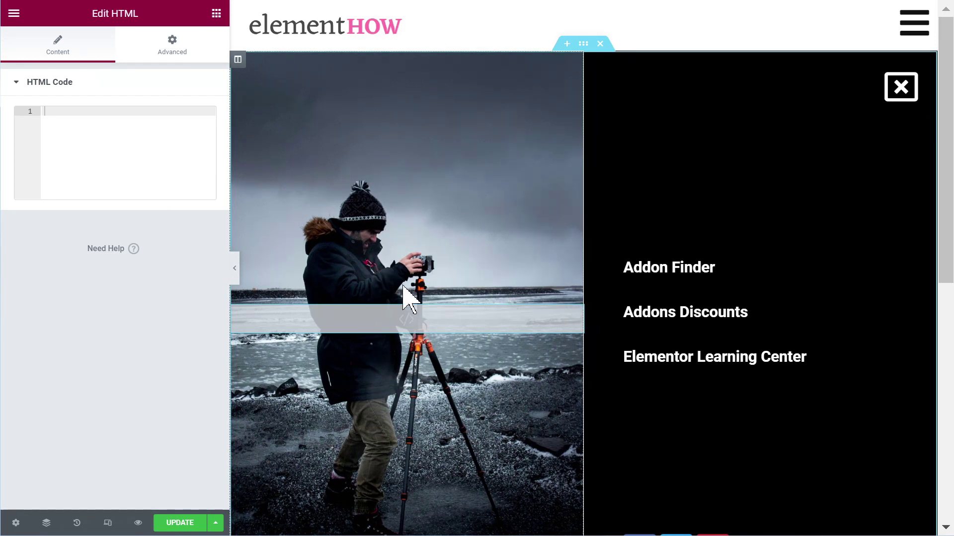
{"action": "scroll", "coordinate": [418, 328], "scroll_direction": "down", "scroll_amount": 2}
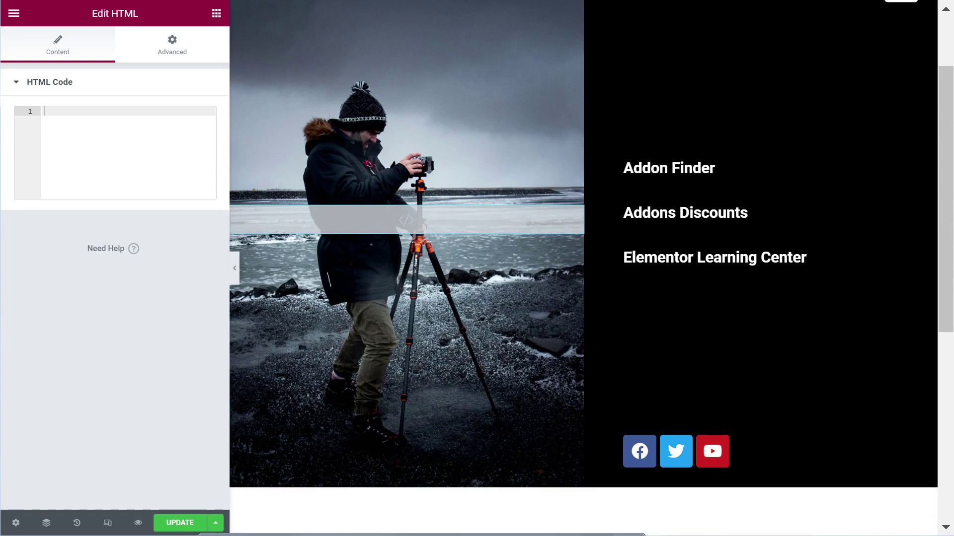
Paste the jQuery toggle script and navsection CSS from Notepad into the HTML widget
{"action": "key", "text": "alt+Tab"}
{"action": "key", "text": "ctrl+a"}
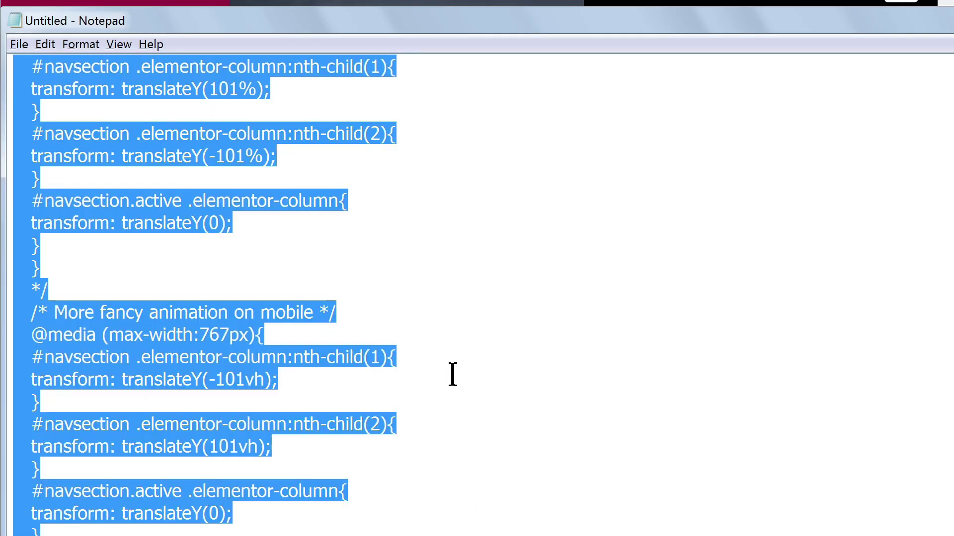
{"action": "key", "text": "ctrl+c"}
{"action": "key", "text": "alt+Tab"}
{"action": "left_click", "coordinate": [81, 157]}
{"action": "key", "text": "ctrl+v"}
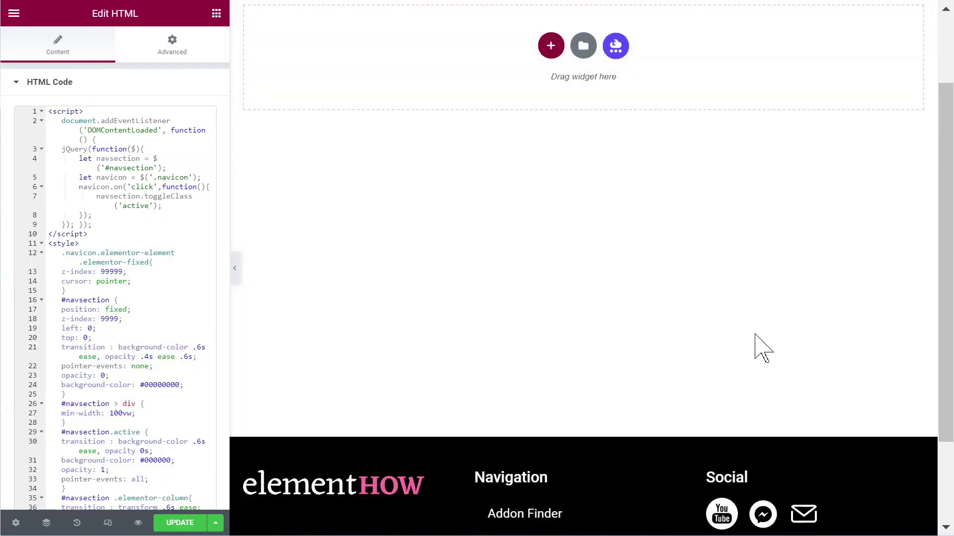
{"action": "scroll", "coordinate": [496, 340], "scroll_direction": "up", "scroll_amount": 2}
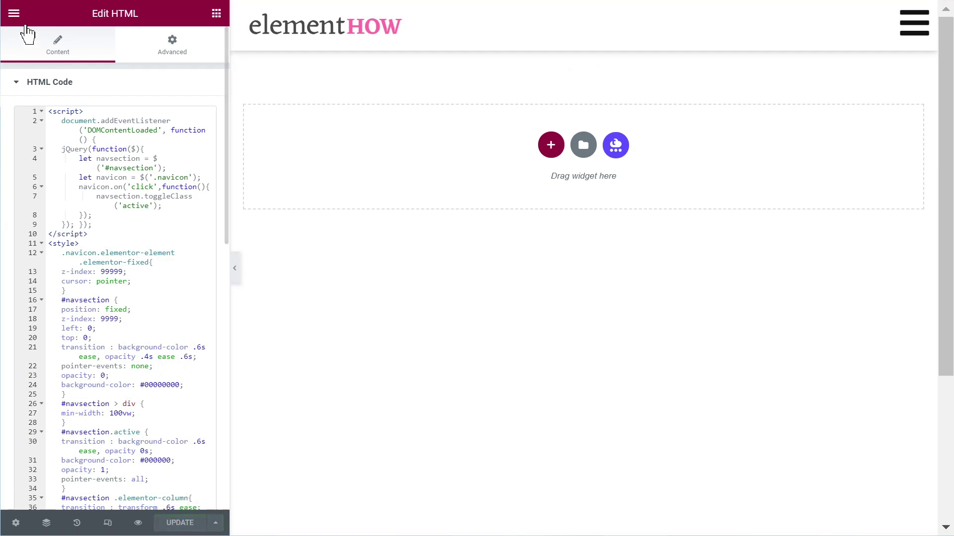
View the live page and open and close the full-screen menu overlay four times
{"action": "left_click", "coordinate": [14, 13]}
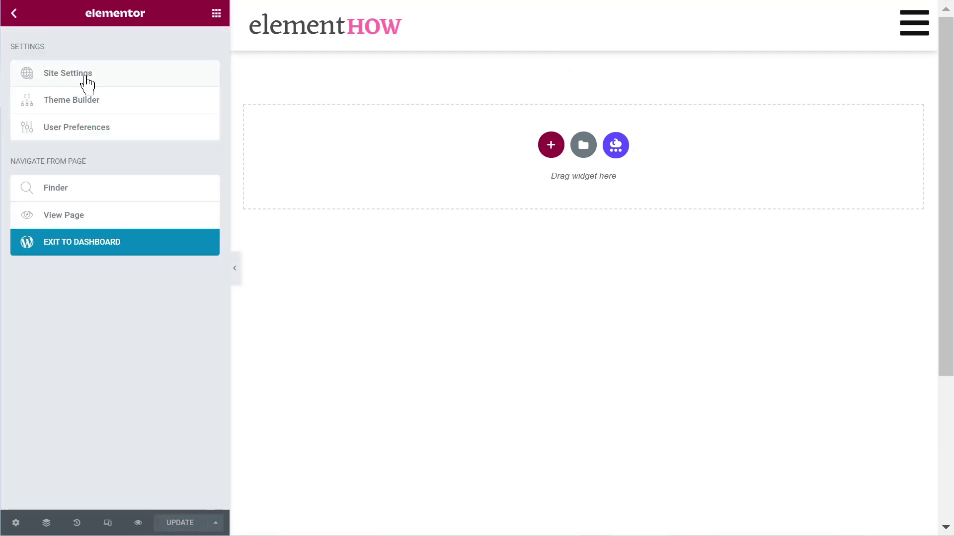
{"action": "left_click", "coordinate": [91, 217]}
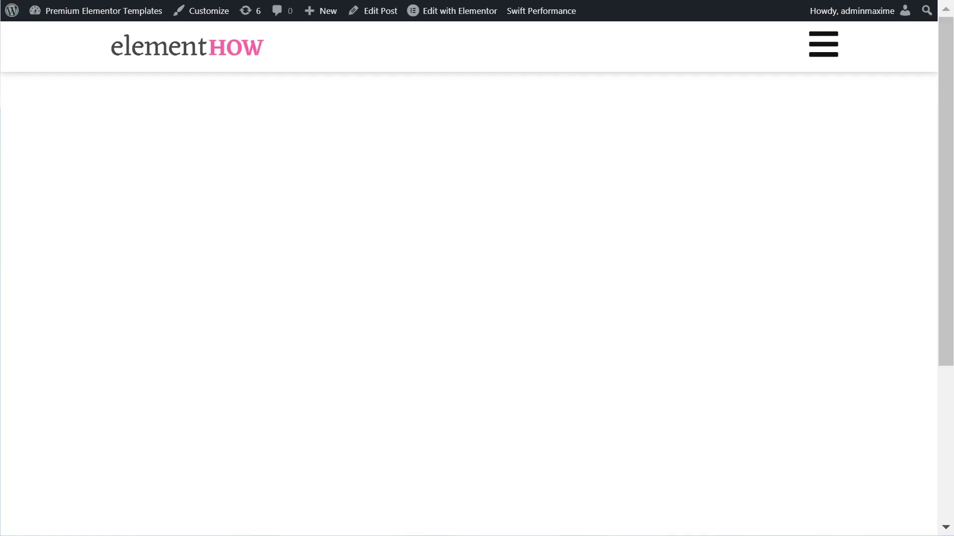
{"action": "left_click", "coordinate": [826, 48]}
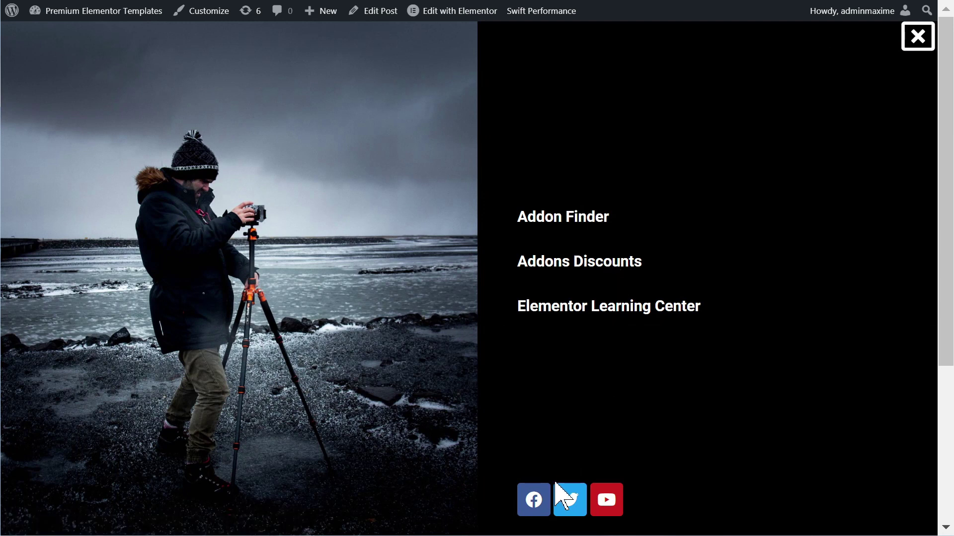
{"action": "left_click", "coordinate": [913, 42]}
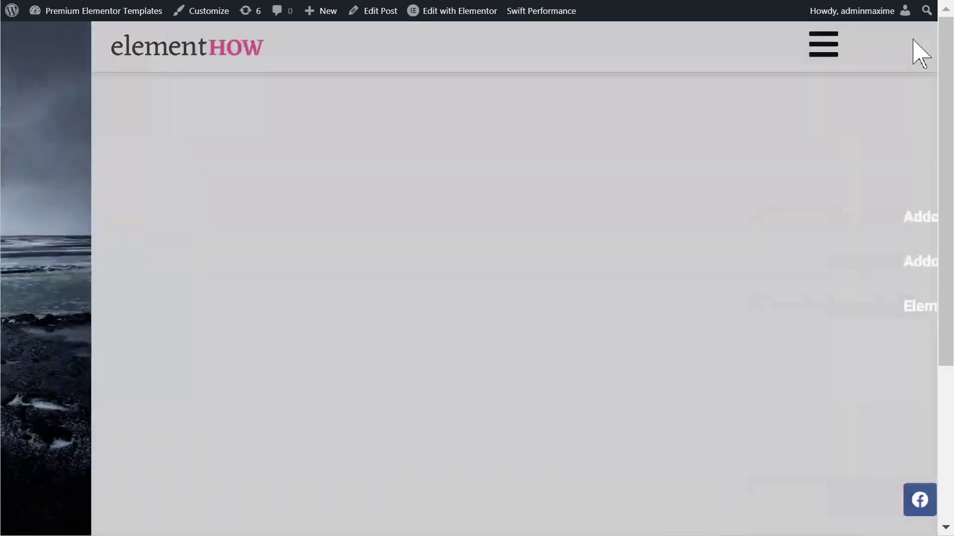
{"action": "left_click", "coordinate": [820, 49]}
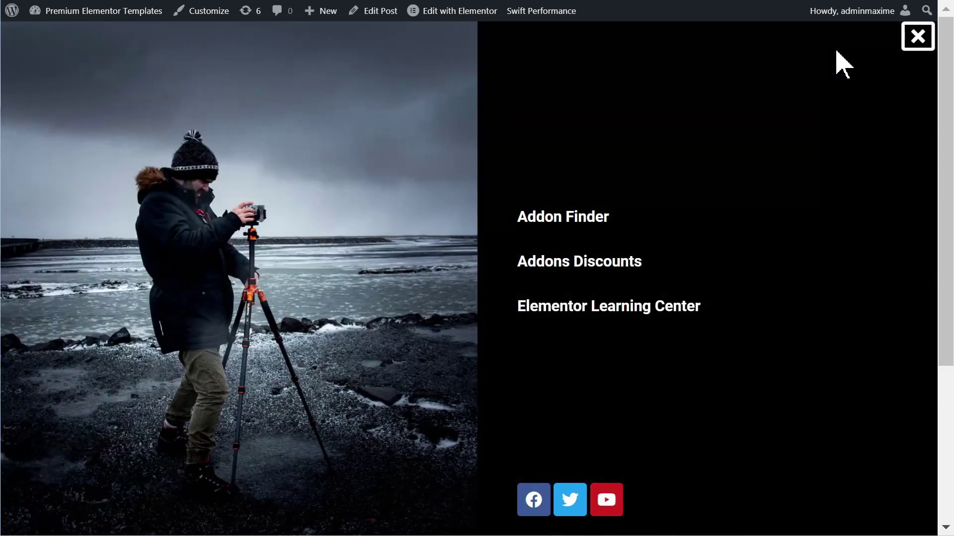
{"action": "left_click", "coordinate": [914, 44]}
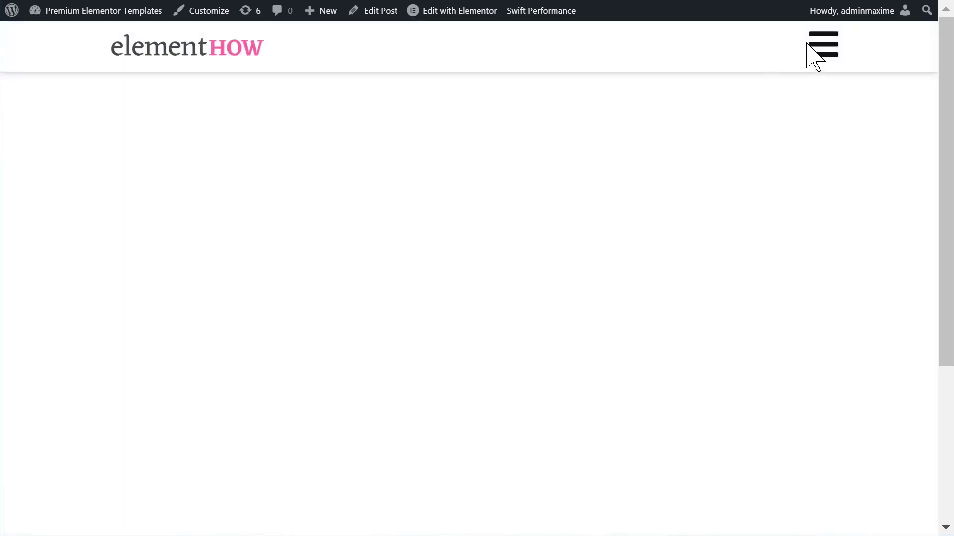
{"action": "left_click", "coordinate": [808, 45]}
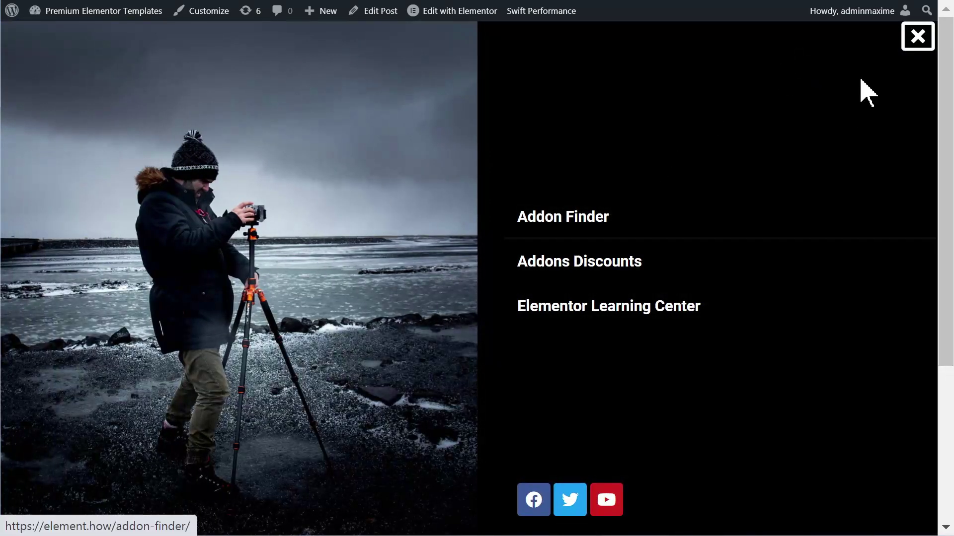
{"action": "left_click", "coordinate": [914, 39]}
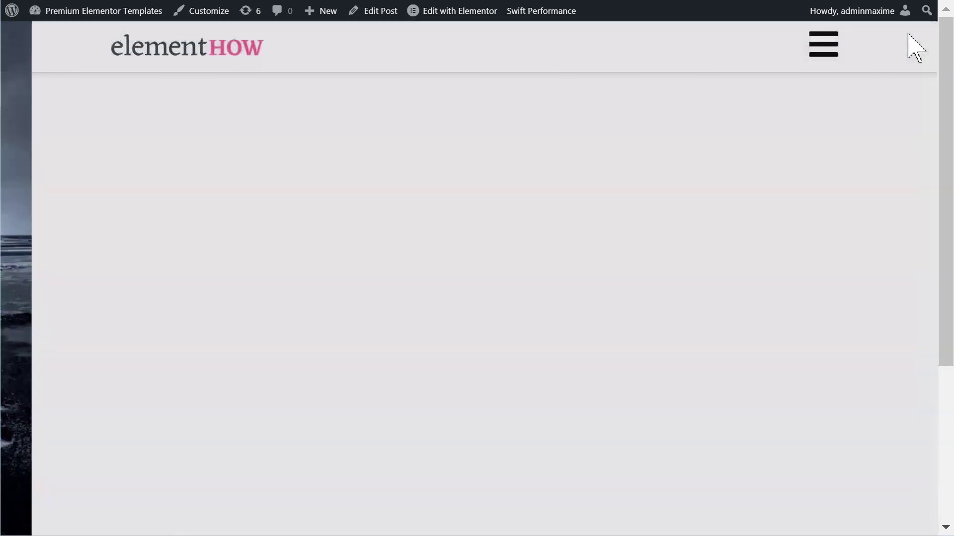
{"action": "left_click", "coordinate": [825, 46]}
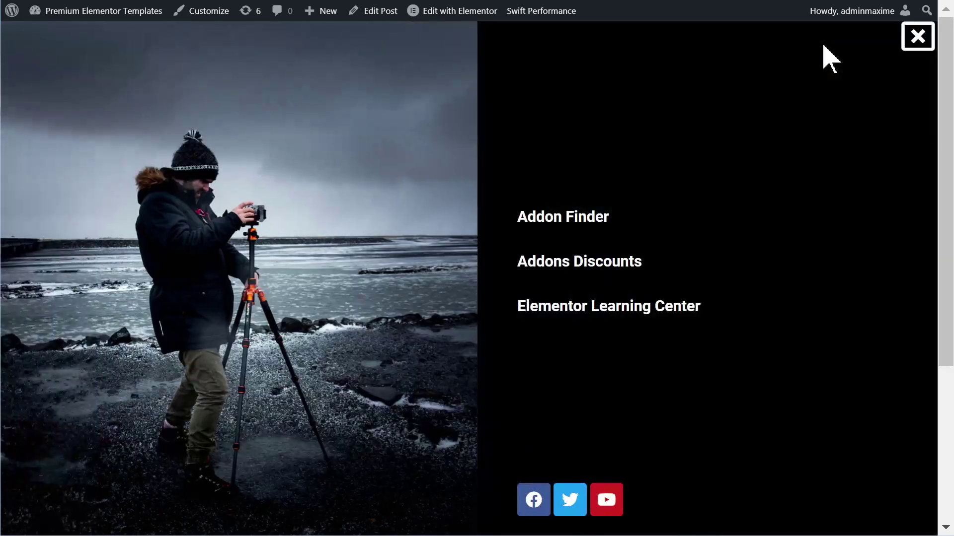
{"action": "left_click", "coordinate": [912, 39]}
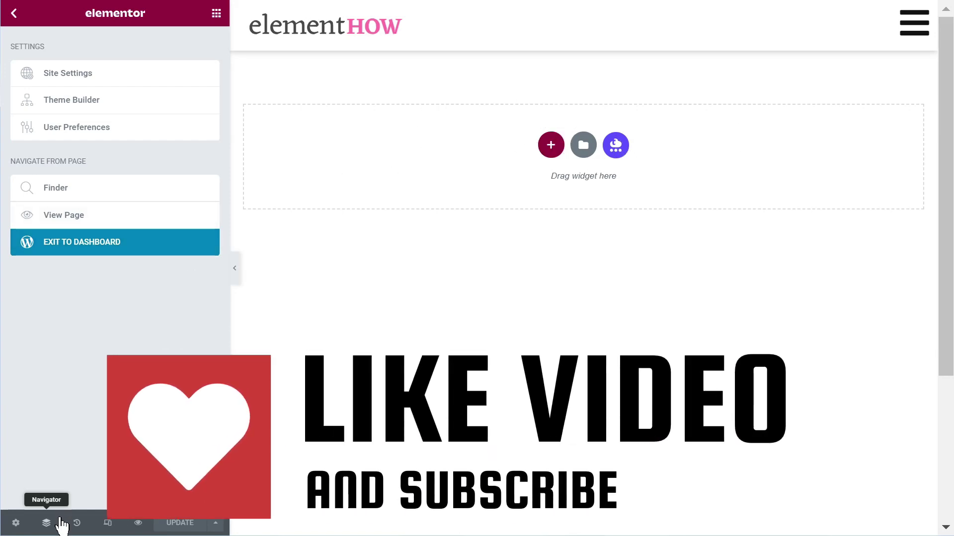
Select the HTML widget in the Navigator and delete the <style> tag on line 11
{"action": "left_click", "coordinate": [47, 523]}
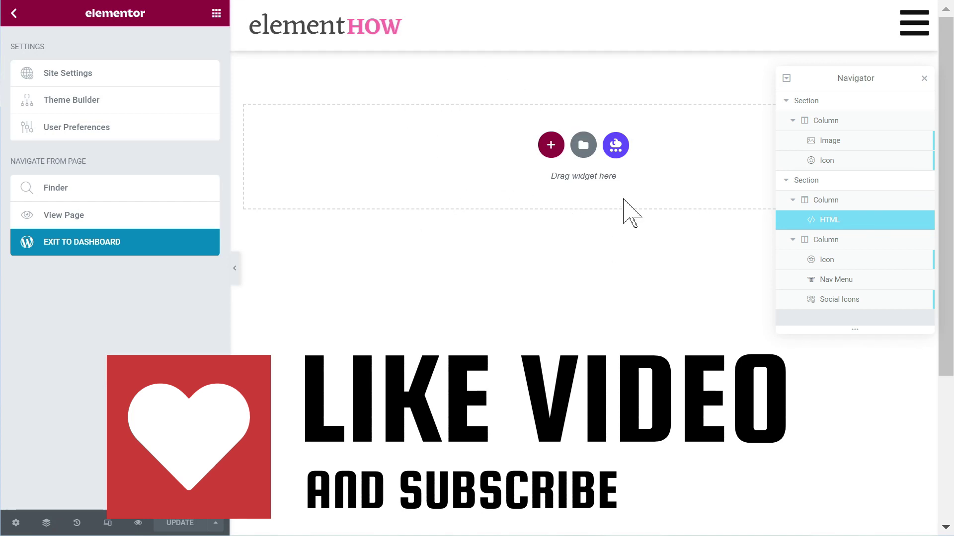
{"action": "left_click", "coordinate": [839, 222]}
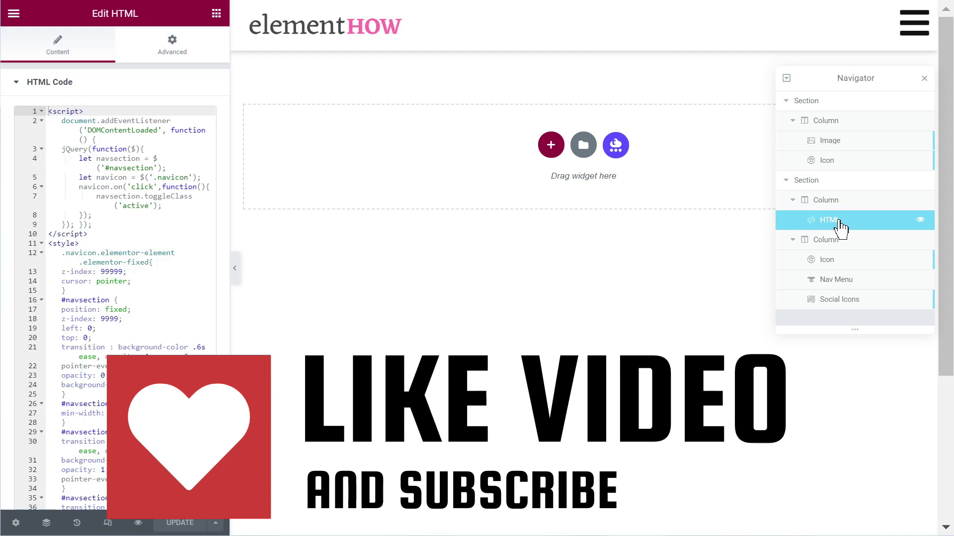
{"action": "left_click", "coordinate": [102, 243]}
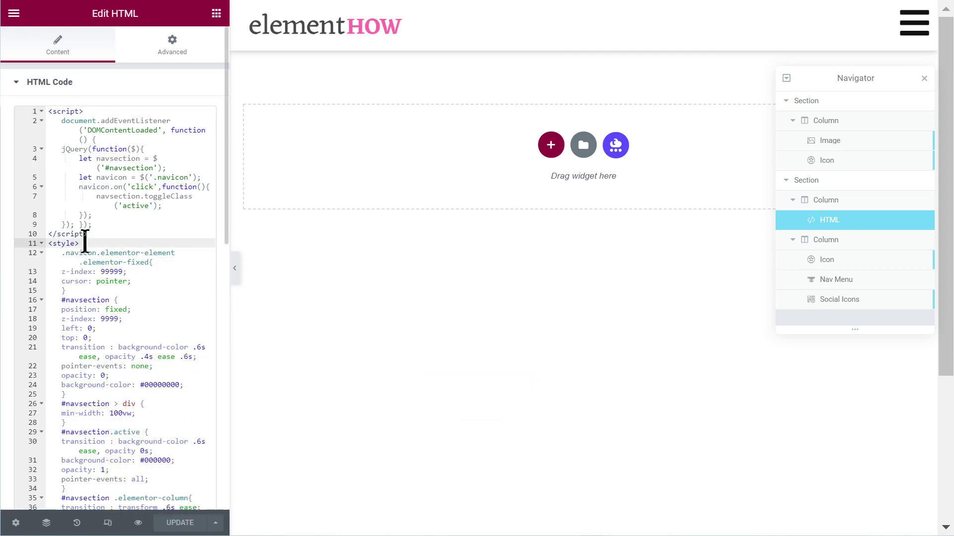
{"action": "left_click_drag", "start_coordinate": [85, 242], "coordinate": [41, 247]}
{"action": "key", "text": "BackSpace"}
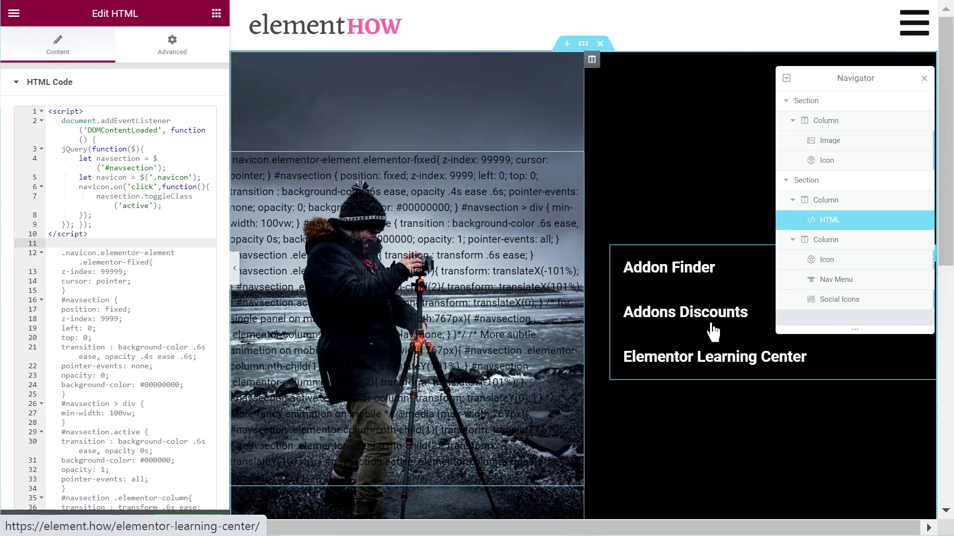
{"action": "scroll", "coordinate": [511, 278], "scroll_direction": "down", "scroll_amount": 4}
{"action": "scroll", "coordinate": [494, 356], "scroll_direction": "up", "scroll_amount": 4}
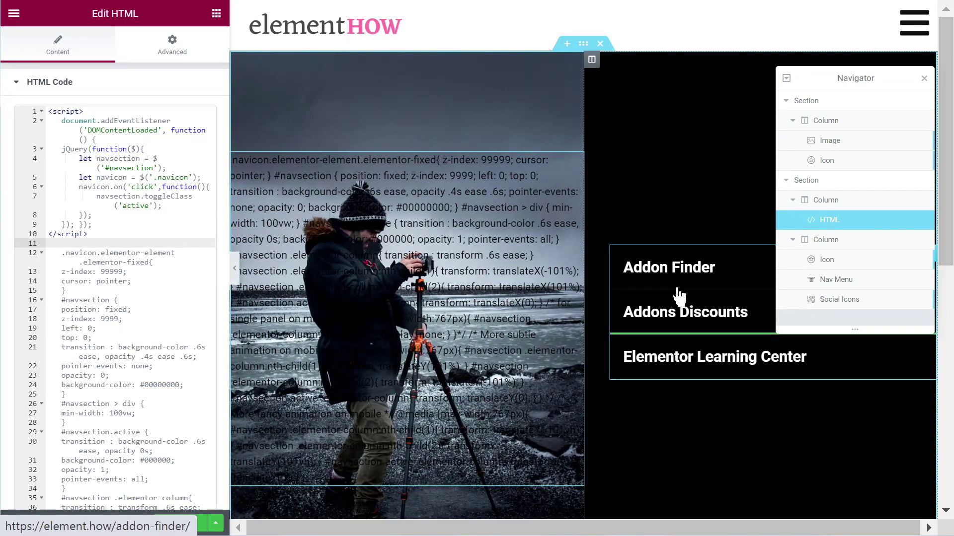
{"action": "left_click_drag", "start_coordinate": [888, 85], "coordinate": [839, 134]}
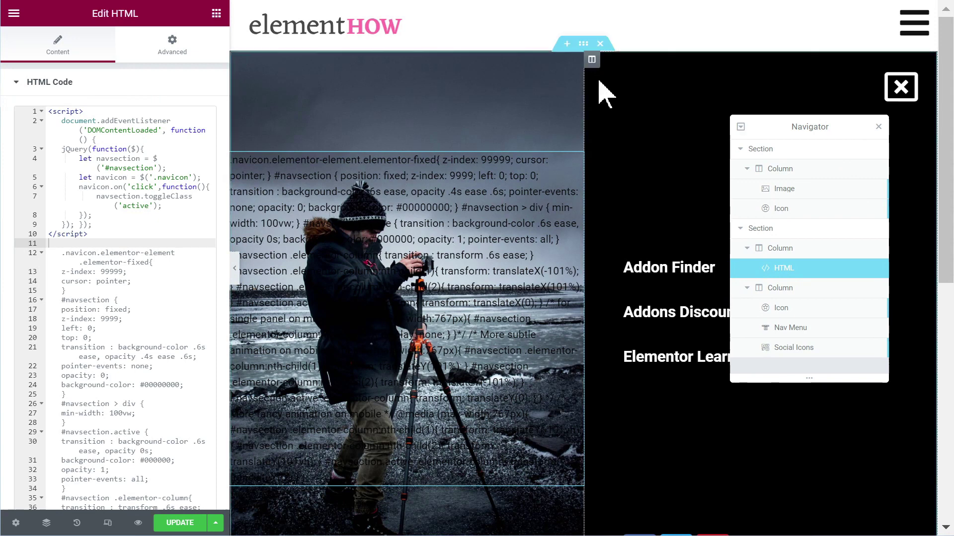
Change the menu column's classic background from #020101 to #ff0000 and update the page
{"action": "left_click", "coordinate": [592, 62]}
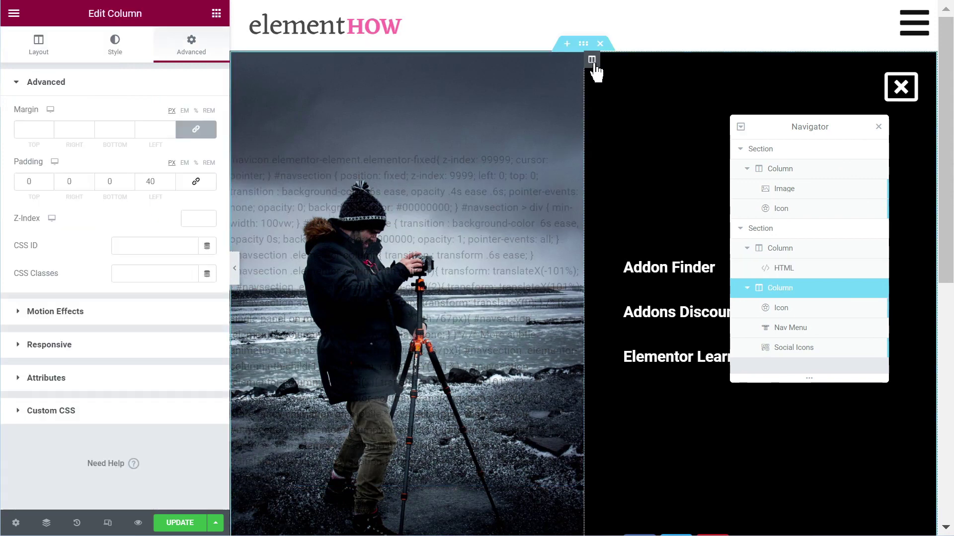
{"action": "left_click", "coordinate": [114, 45]}
{"action": "left_click", "coordinate": [180, 143]}
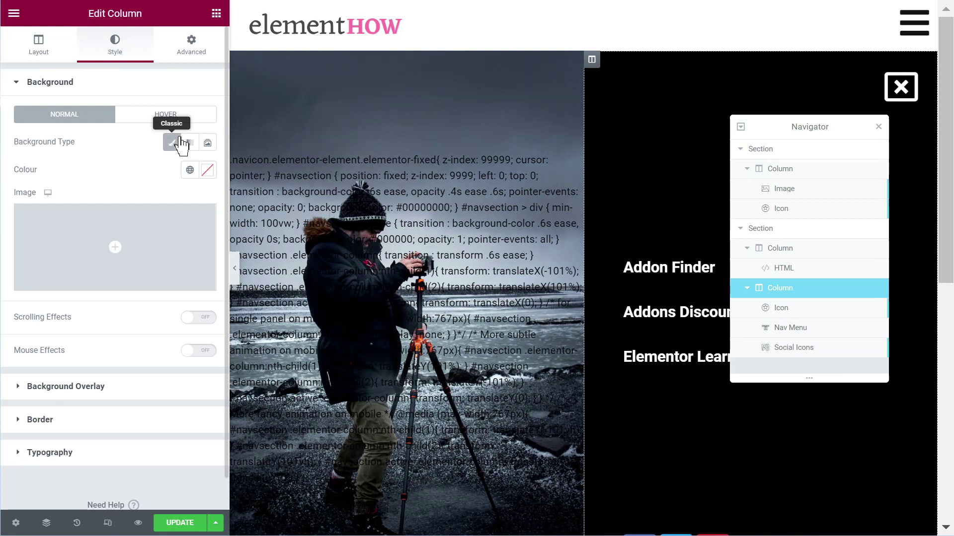
{"action": "left_click", "coordinate": [205, 169]}
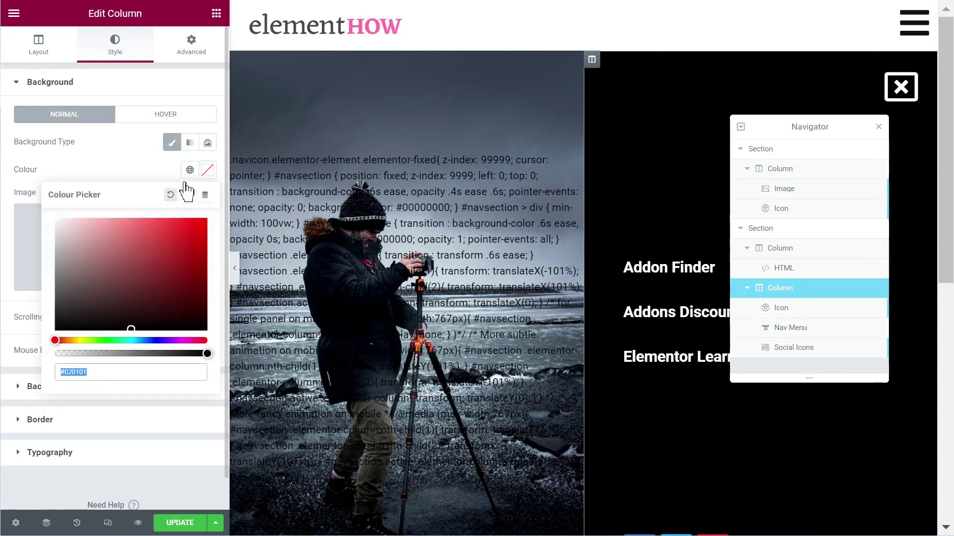
{"action": "left_click", "coordinate": [67, 373]}
{"action": "left_click_drag", "start_coordinate": [66, 375], "coordinate": [167, 372]}
{"action": "key", "text": "BackSpace"}
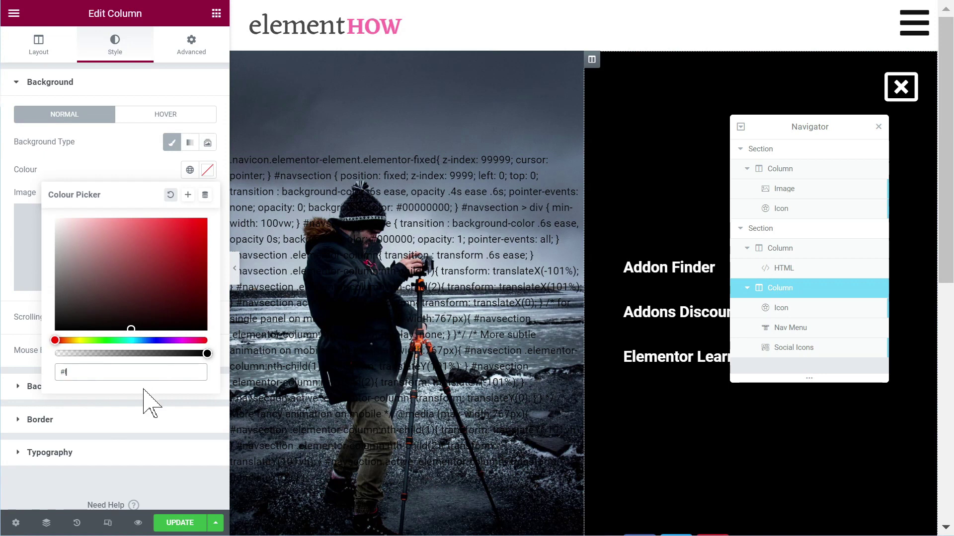
{"action": "type", "text": "ff0000"}
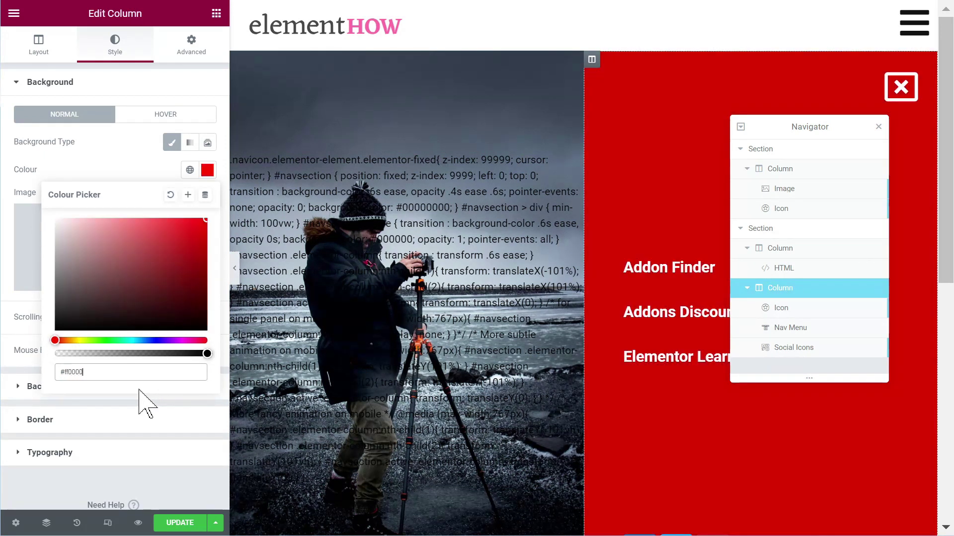
{"action": "left_click", "coordinate": [170, 525]}
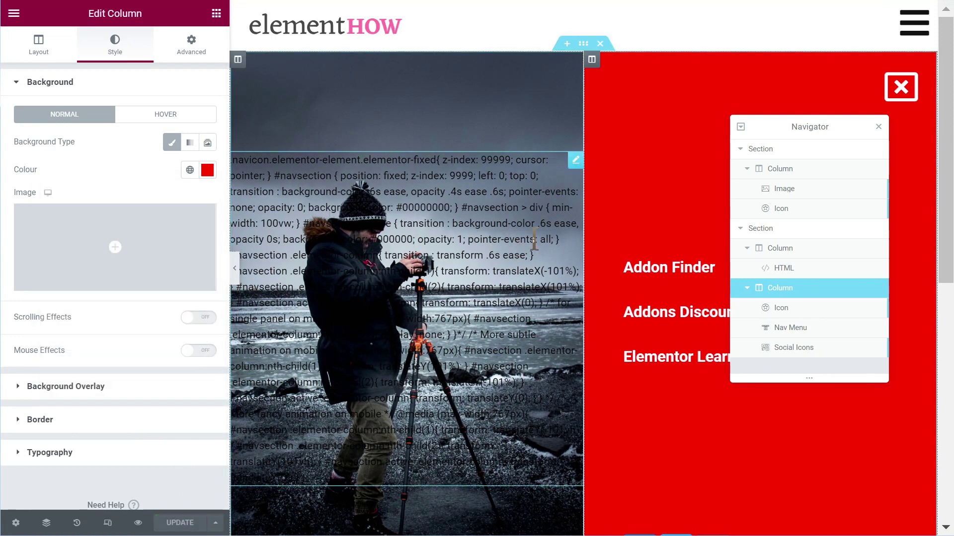
{"action": "left_click", "coordinate": [810, 268]}
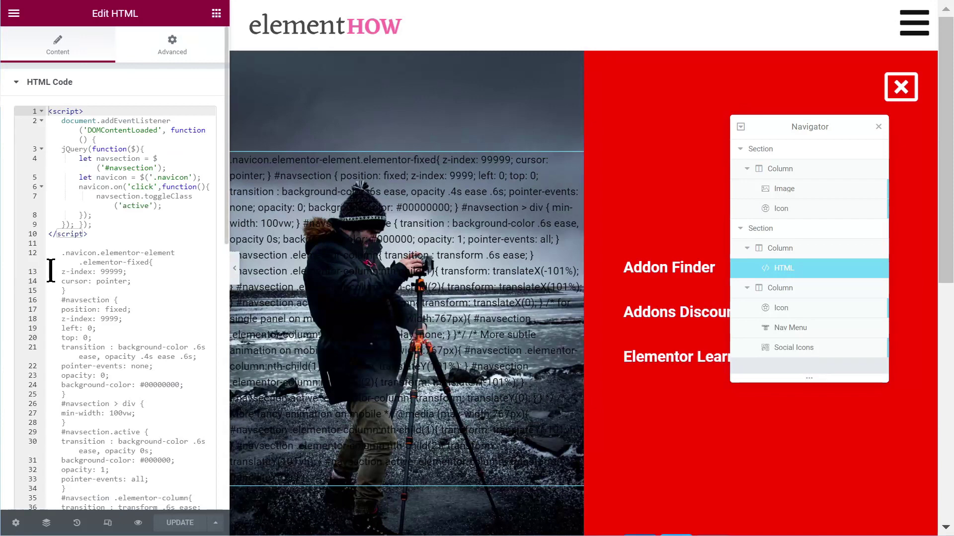
Restore <style> on line 11, then open and close the live overlay menu twice
{"action": "left_click", "coordinate": [100, 243]}
{"action": "type", "text": "<style>"}
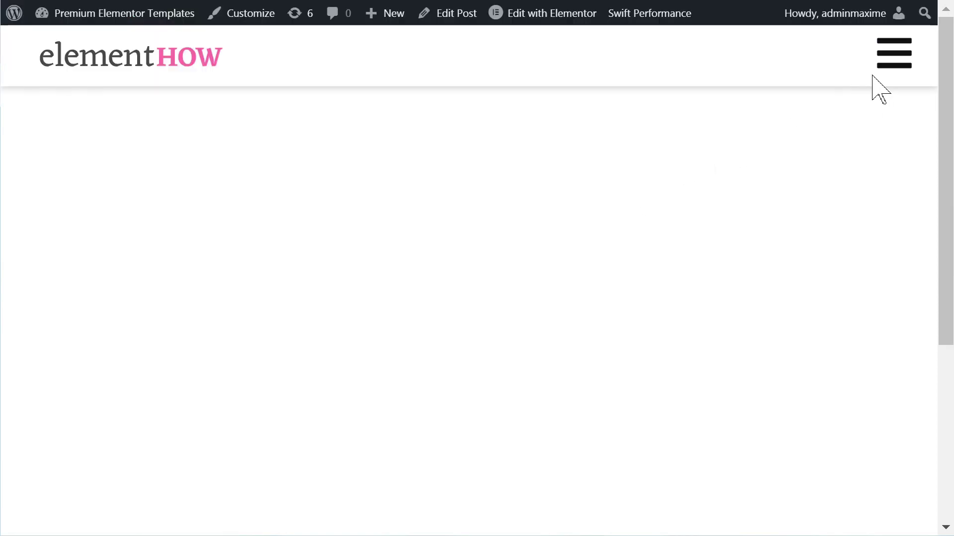
{"action": "left_click", "coordinate": [897, 63]}
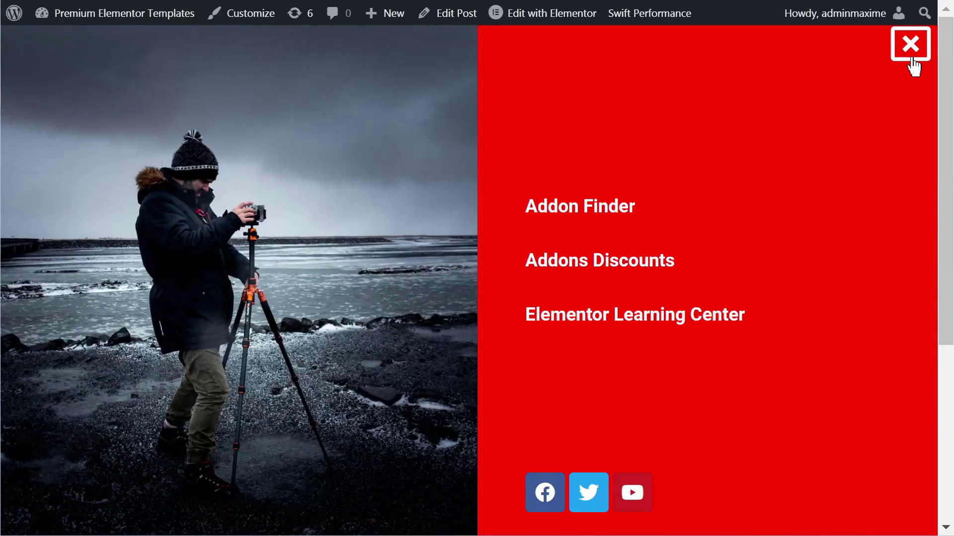
{"action": "left_click", "coordinate": [914, 59]}
{"action": "left_click", "coordinate": [892, 64]}
{"action": "left_click", "coordinate": [899, 58]}
{"action": "right_click", "coordinate": [528, 156]}
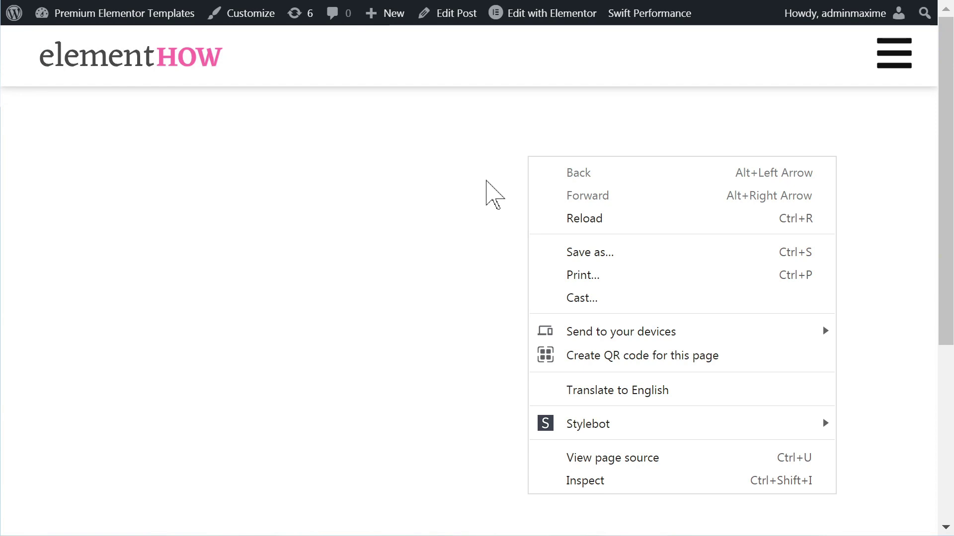
Preview the page in DevTools as an iPhone 6/7/8 Plus, zoomed to fit the window
{"action": "key", "text": "Escape"}
{"action": "right_click", "coordinate": [678, 165]}
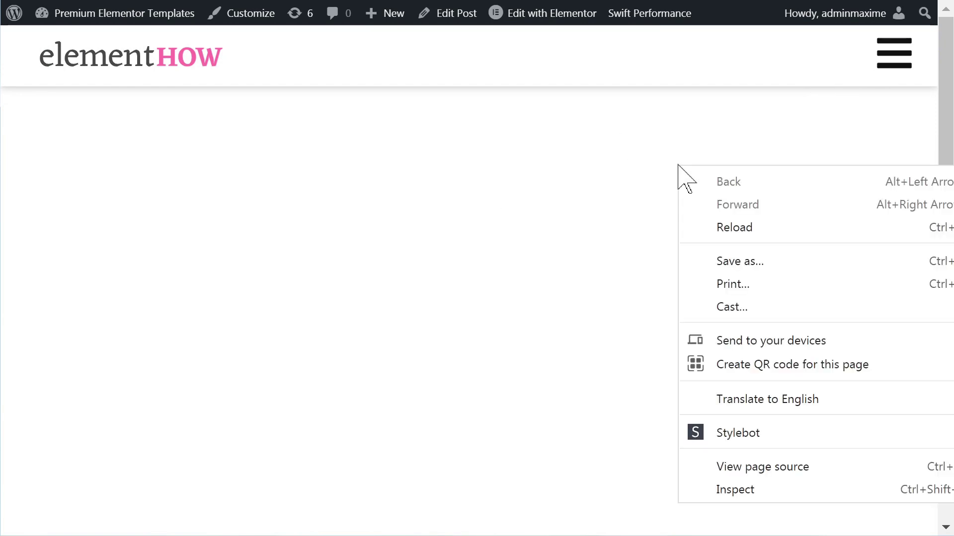
{"action": "left_click", "coordinate": [735, 489]}
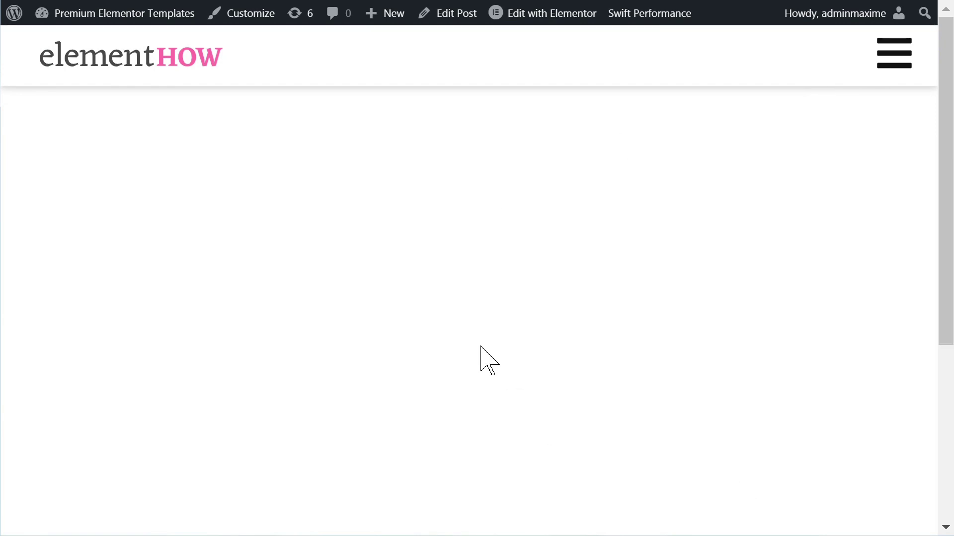
{"action": "key", "text": "ctrl+shift+d"}
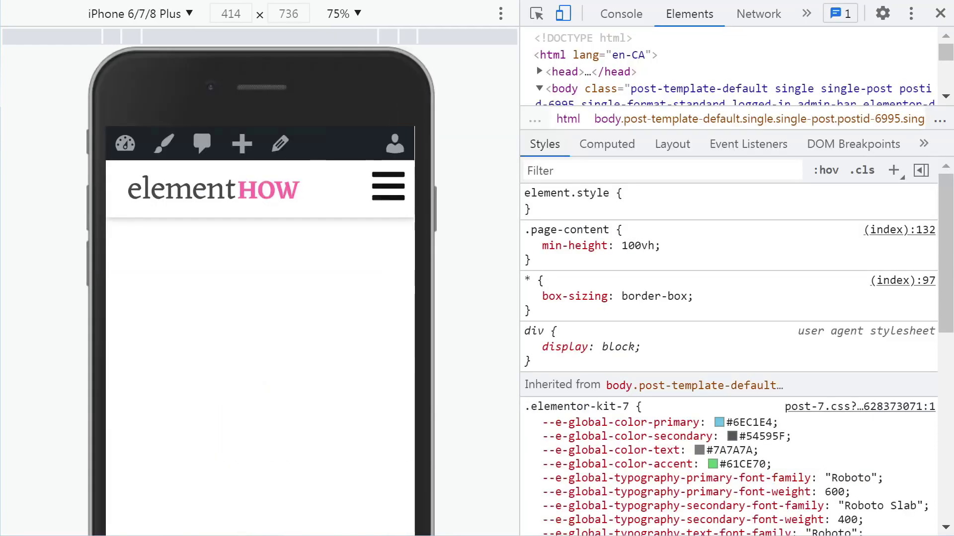
{"action": "left_click", "coordinate": [338, 14]}
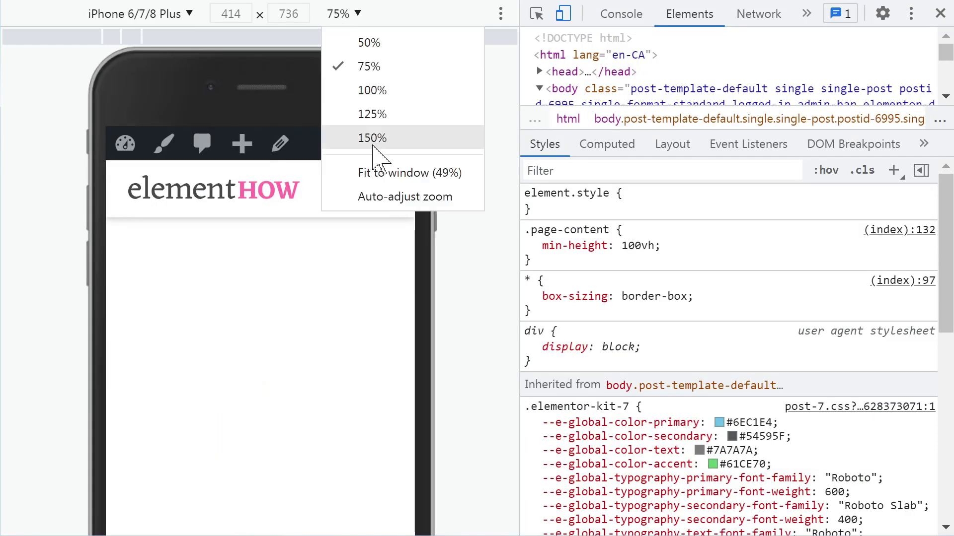
{"action": "left_click", "coordinate": [390, 172]}
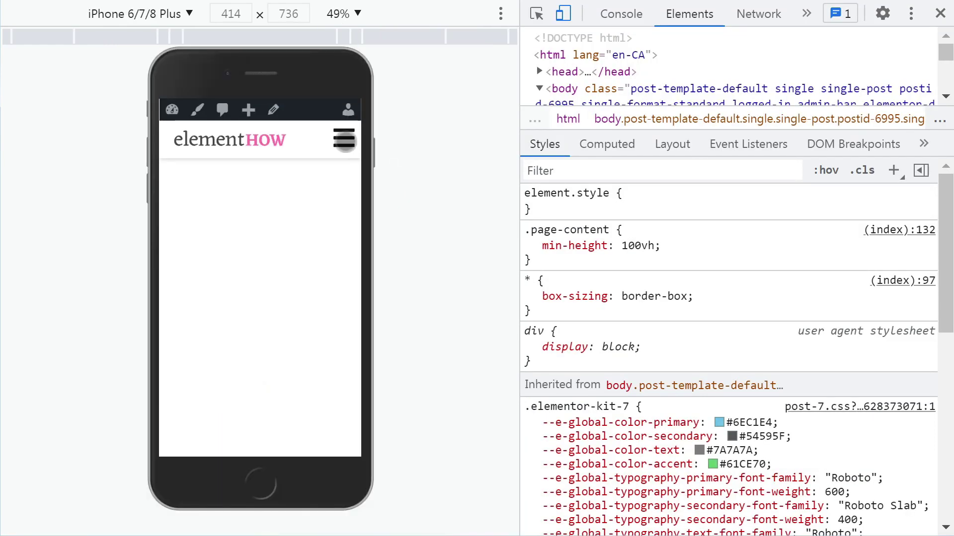
Open and close the mobile menu three times in the phone preview
{"action": "left_click", "coordinate": [344, 138]}
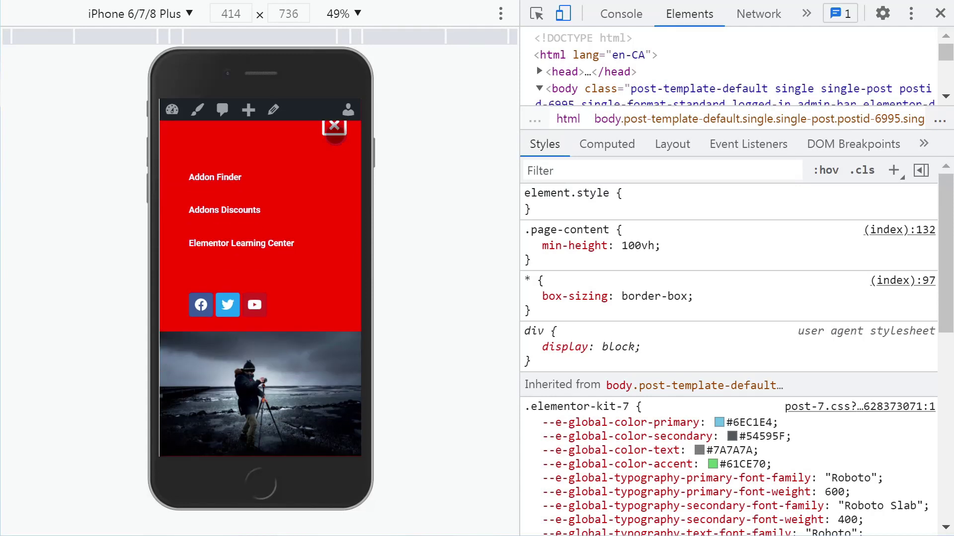
{"action": "left_click_drag", "start_coordinate": [347, 328], "coordinate": [341, 284]}
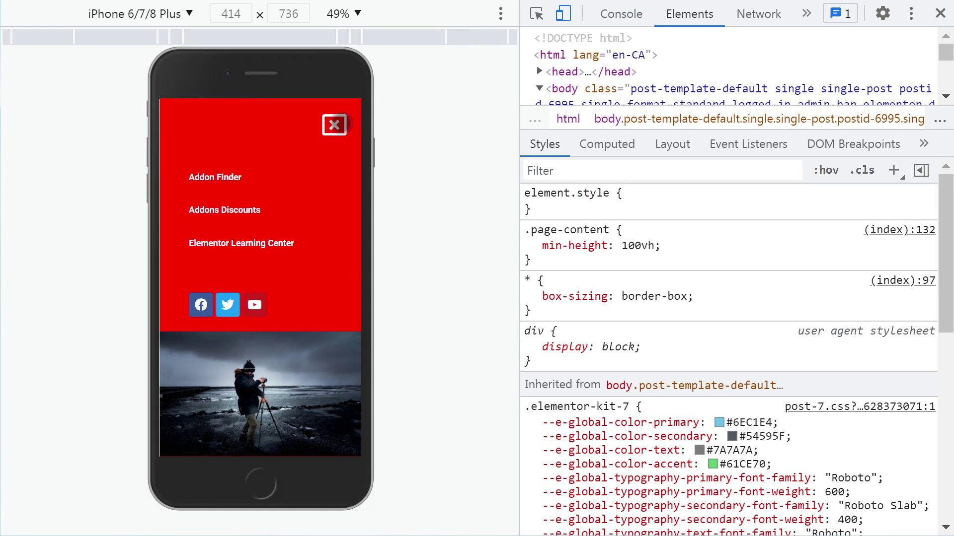
{"action": "left_click", "coordinate": [334, 124]}
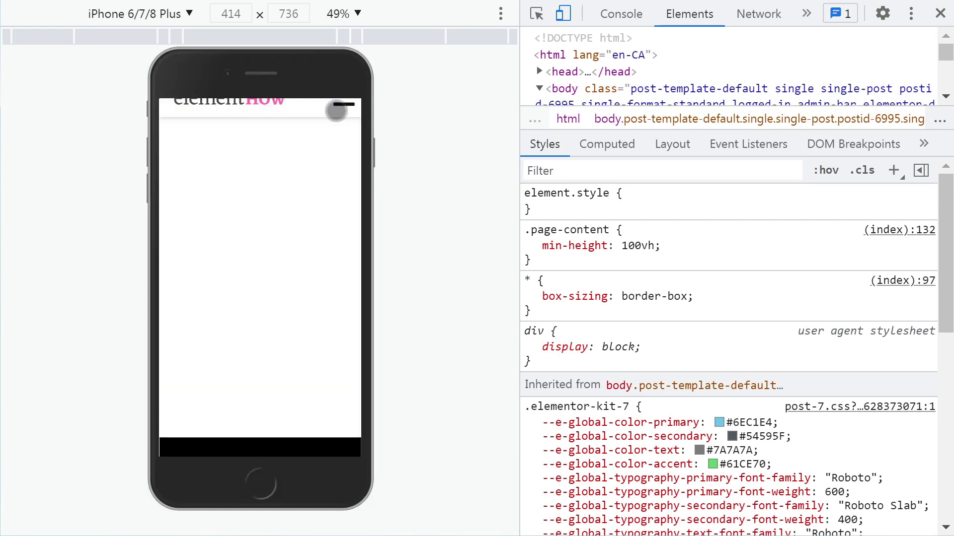
{"action": "left_click", "coordinate": [343, 104]}
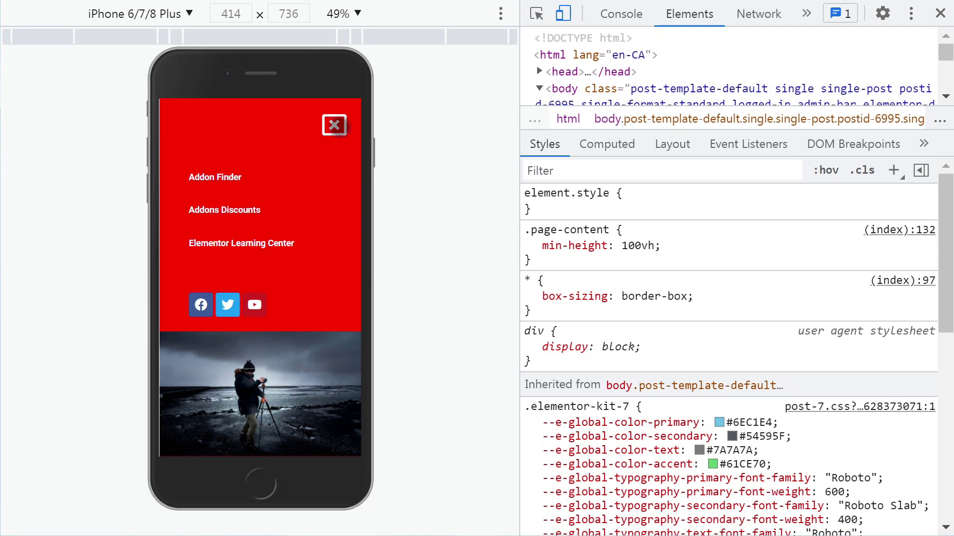
{"action": "left_click", "coordinate": [334, 125]}
{"action": "left_click", "coordinate": [344, 105]}
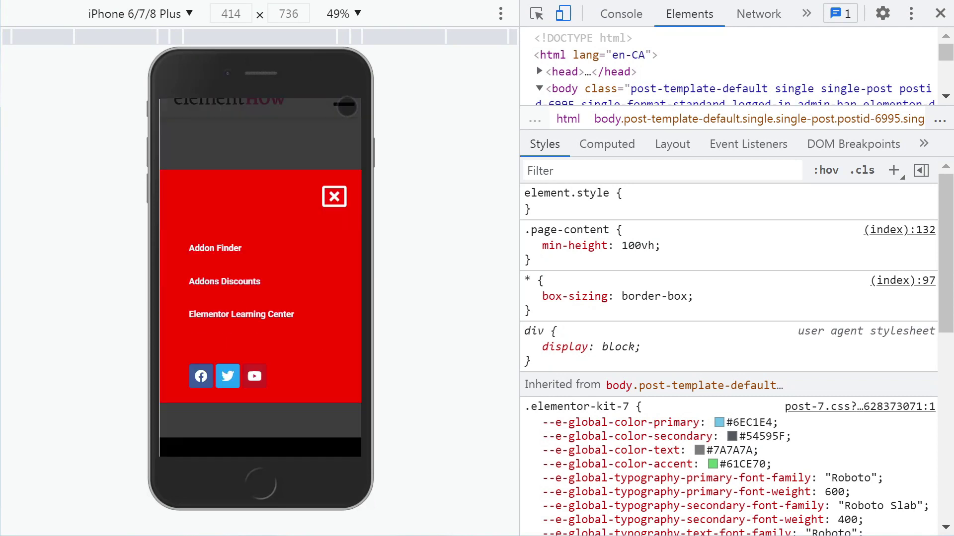
{"action": "left_click", "coordinate": [334, 124]}
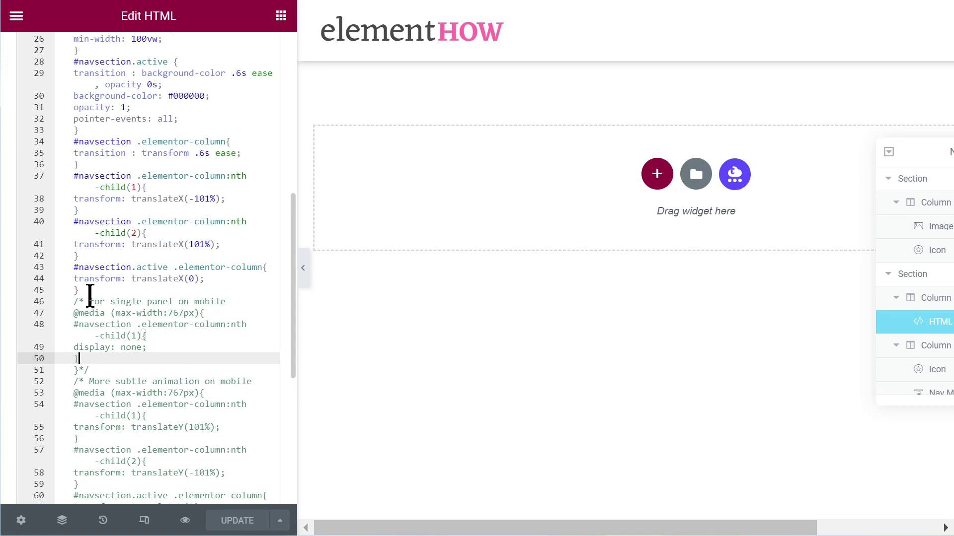
Activate the single-panel mobile rule on lines 46–51 by fixing its comment markers
{"action": "left_click_drag", "start_coordinate": [90, 300], "coordinate": [230, 304]}
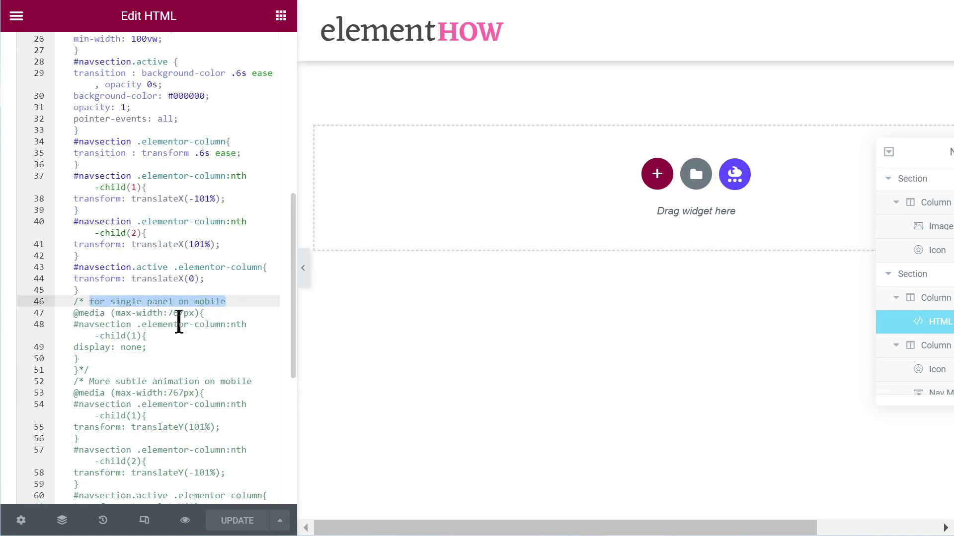
{"action": "left_click_drag", "start_coordinate": [74, 313], "coordinate": [95, 369]}
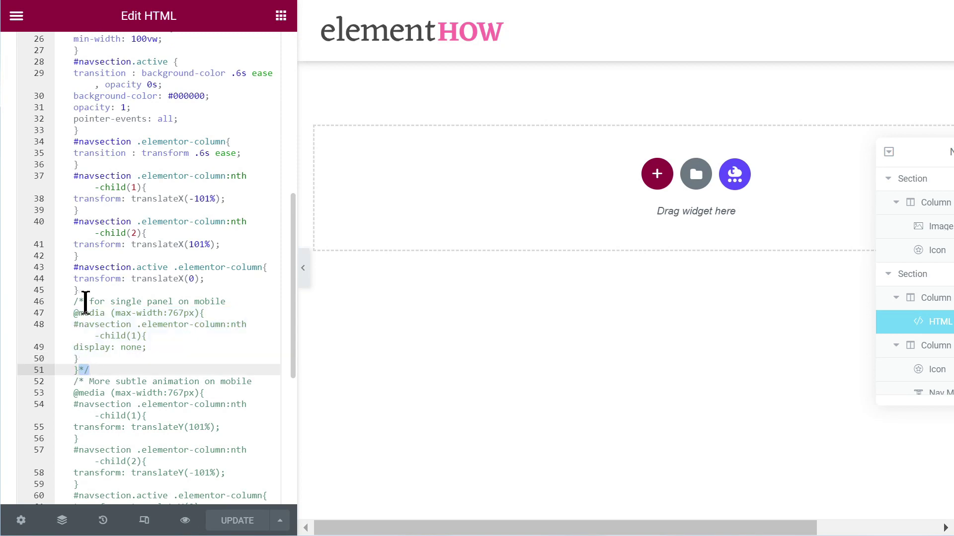
{"action": "left_click_drag", "start_coordinate": [84, 302], "coordinate": [72, 302]}
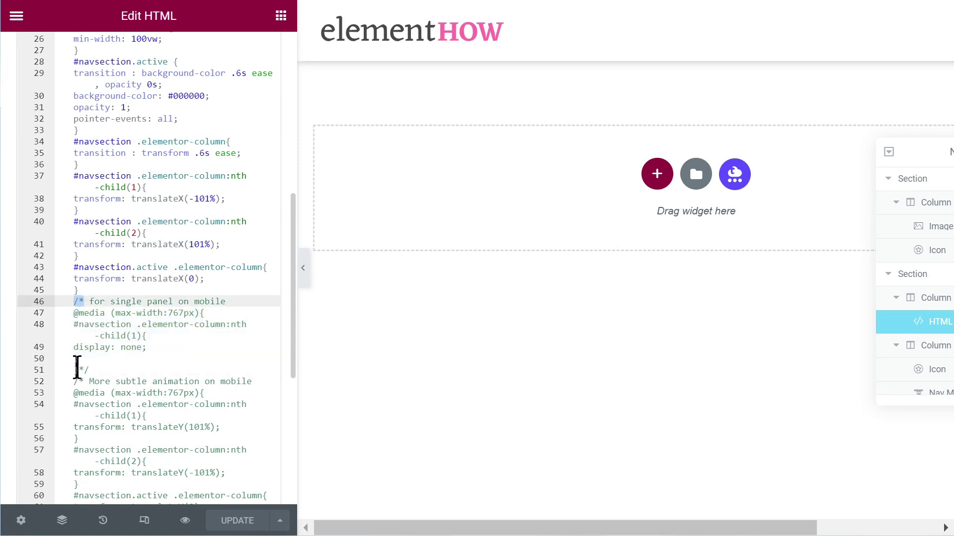
{"action": "left_click_drag", "start_coordinate": [79, 370], "coordinate": [90, 370]}
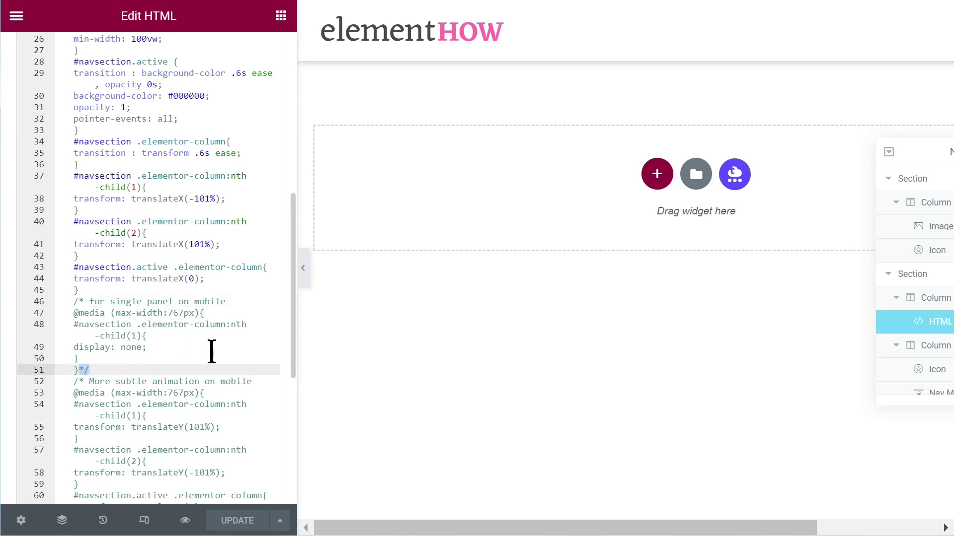
{"action": "key", "text": "BackSpace"}
{"action": "left_click", "coordinate": [245, 301]}
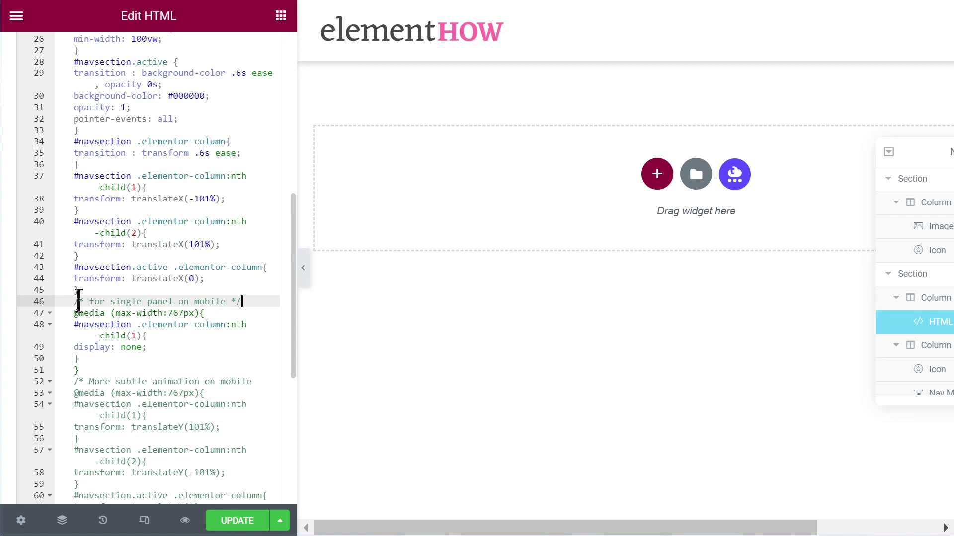
{"action": "left_click_drag", "start_coordinate": [74, 301], "coordinate": [264, 304]}
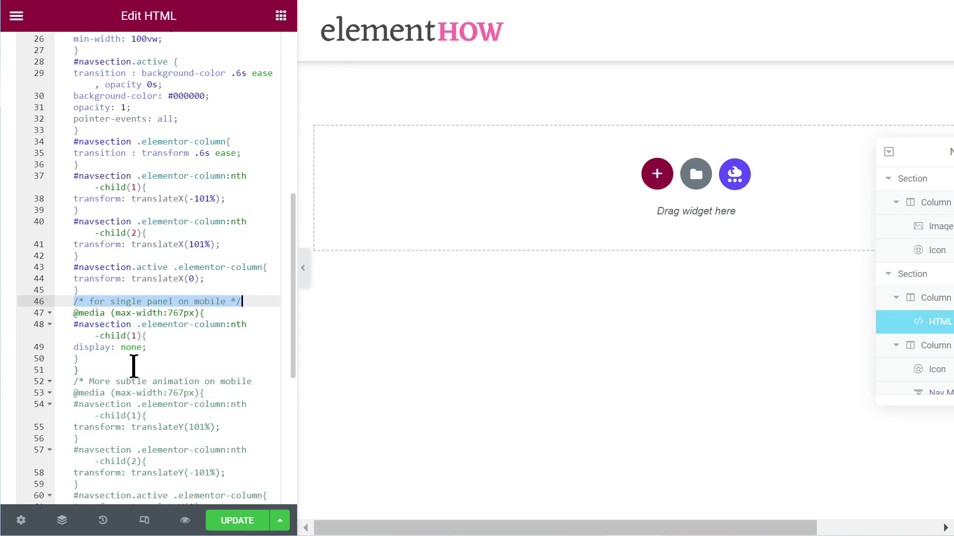
{"action": "left_click_drag", "start_coordinate": [75, 313], "coordinate": [98, 368]}
{"action": "left_click", "coordinate": [114, 358]}
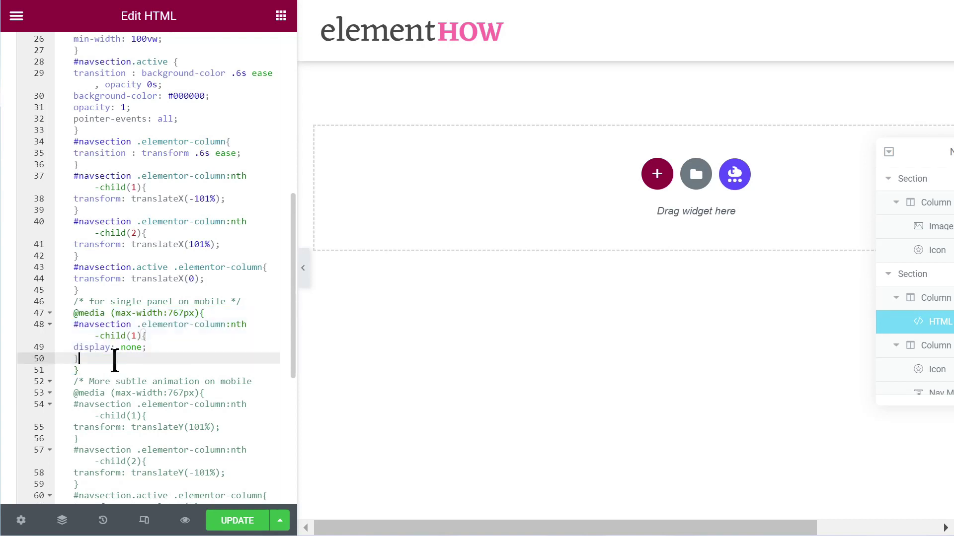
Delete the 'More subtle animation' code block and update the page
{"action": "scroll", "coordinate": [110, 352], "scroll_direction": "down", "scroll_amount": 3}
{"action": "left_click_drag", "start_coordinate": [114, 217], "coordinate": [138, 379]}
{"action": "key", "text": "ctrl+c"}
{"action": "scroll", "coordinate": [95, 222], "scroll_direction": "down", "scroll_amount": 3}
{"action": "key", "text": "BackSpace"}
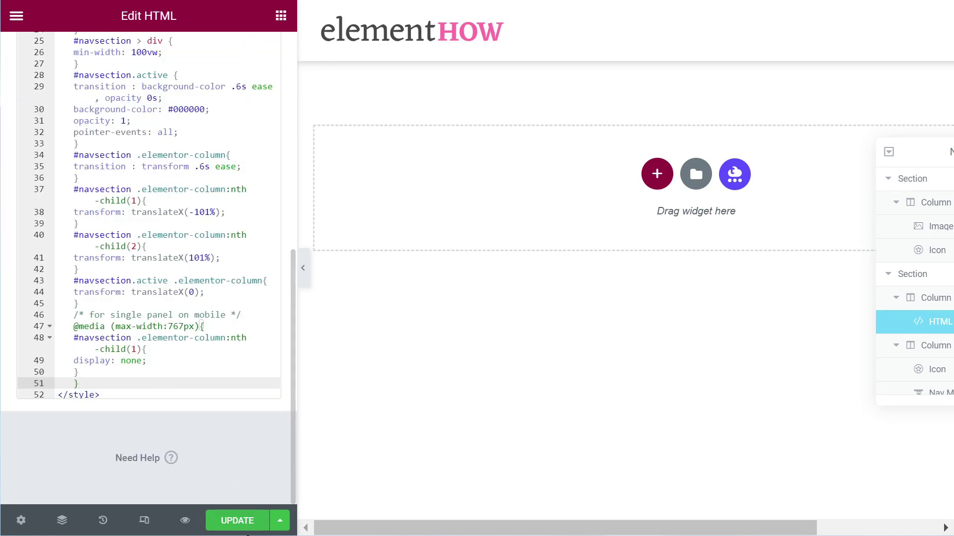
{"action": "left_click", "coordinate": [237, 521]}
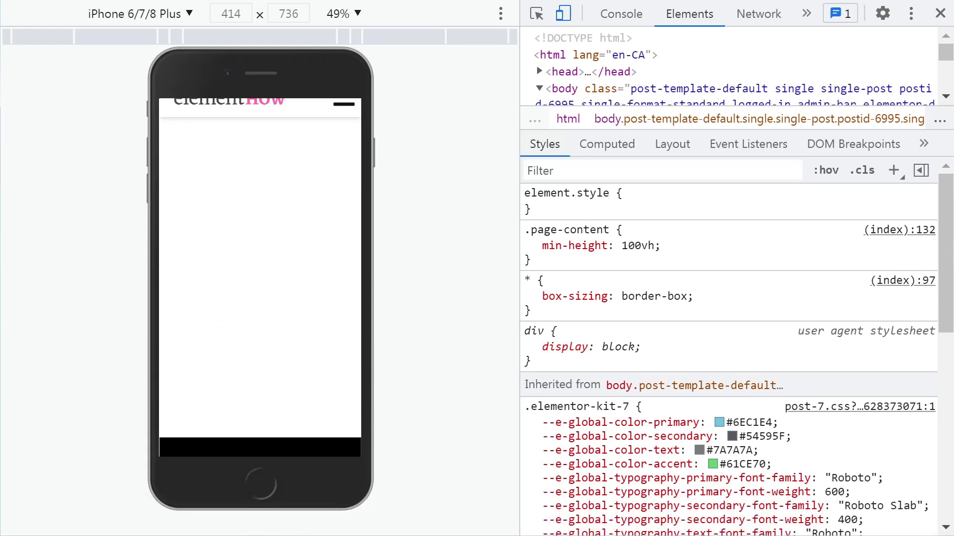
Reload the preview and open and close the red mobile menu twice in the phone view
{"action": "key", "text": "F5"}
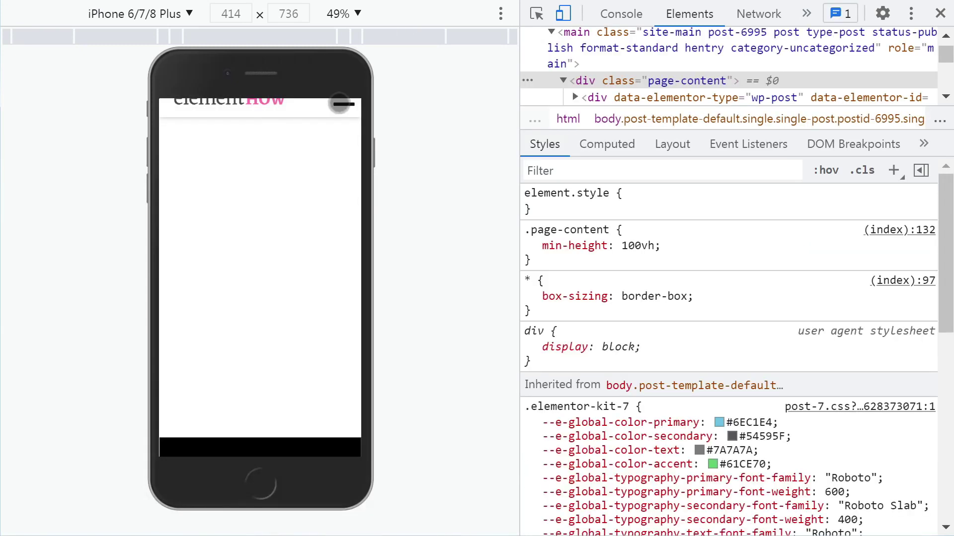
{"action": "left_click", "coordinate": [339, 103]}
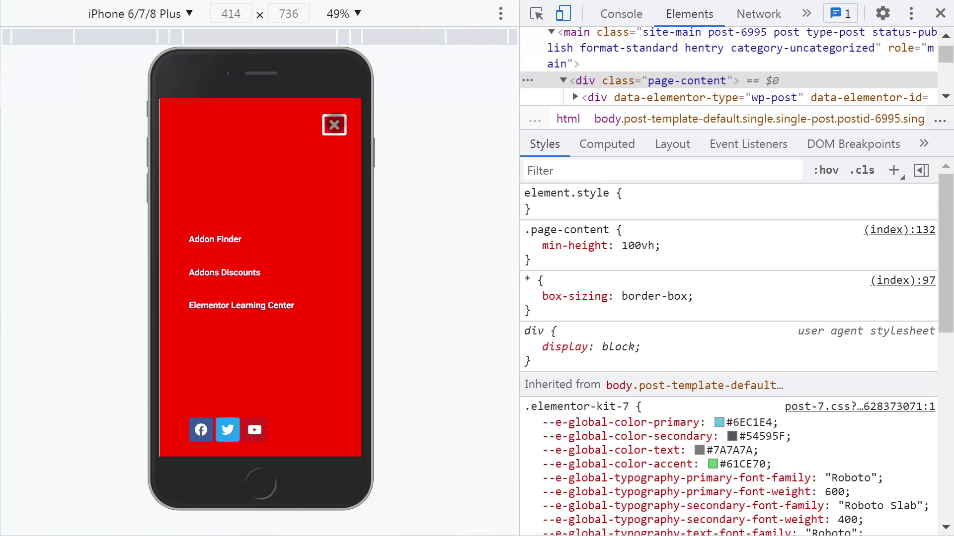
{"action": "left_click", "coordinate": [334, 125]}
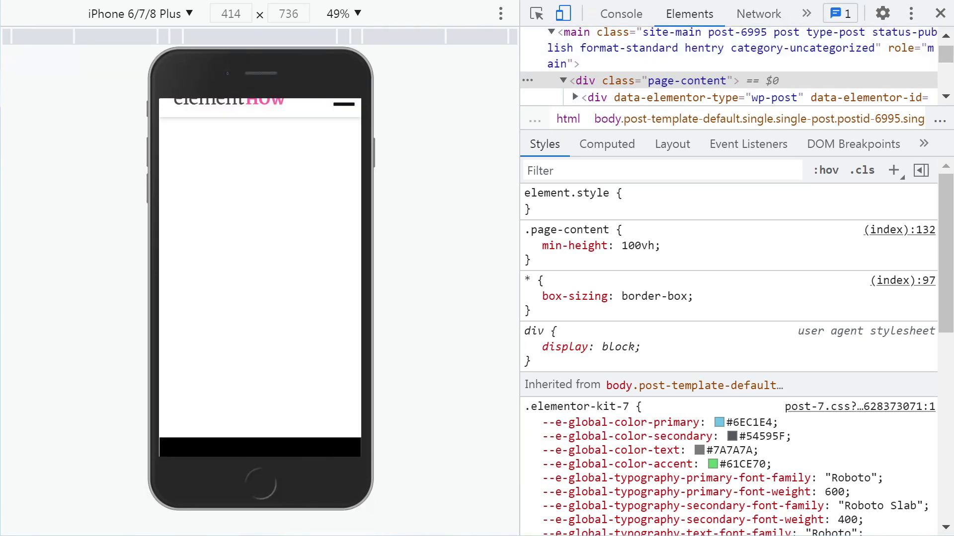
{"action": "left_click", "coordinate": [343, 104]}
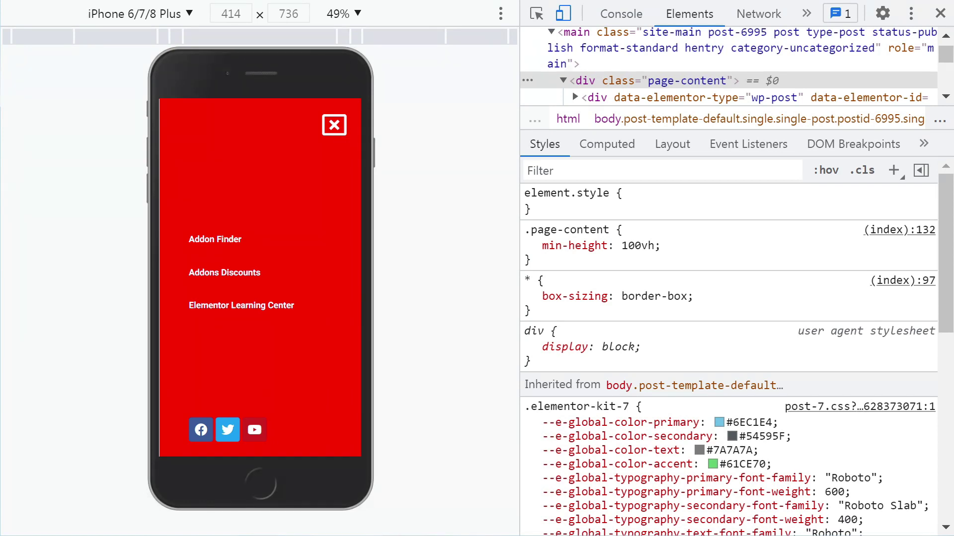
{"action": "left_click", "coordinate": [334, 125]}
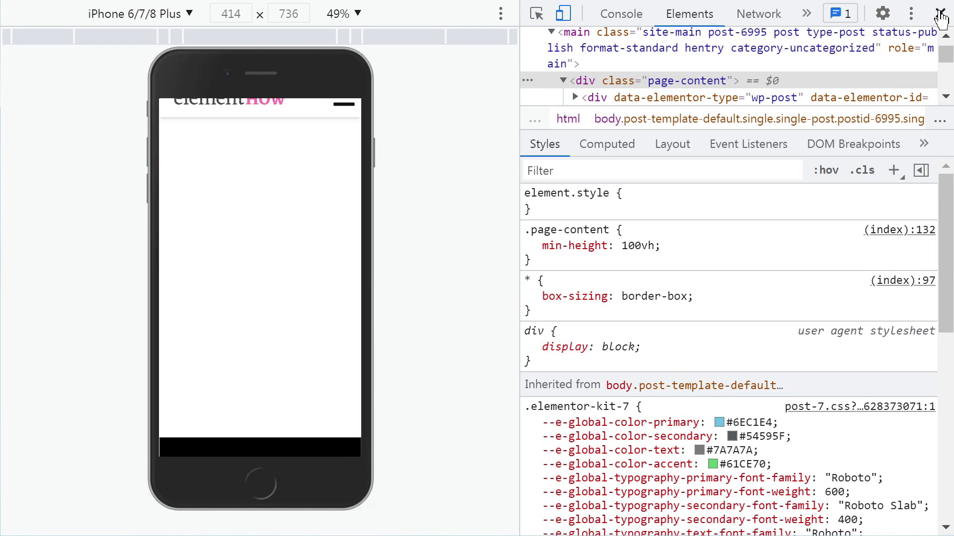
Switch to the desktop view and open then close the full-screen photo-and-red-menu overlay
{"action": "left_click", "coordinate": [940, 13]}
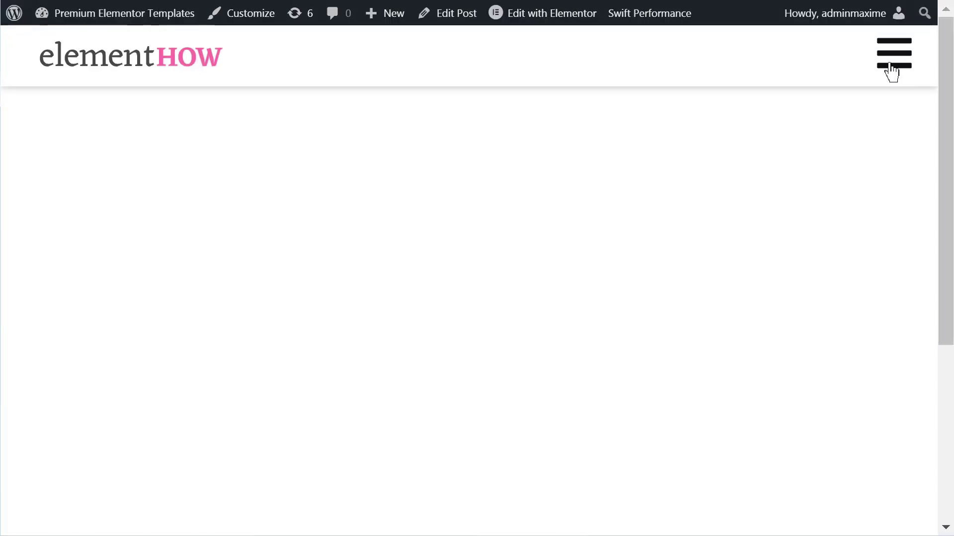
{"action": "left_click", "coordinate": [892, 70]}
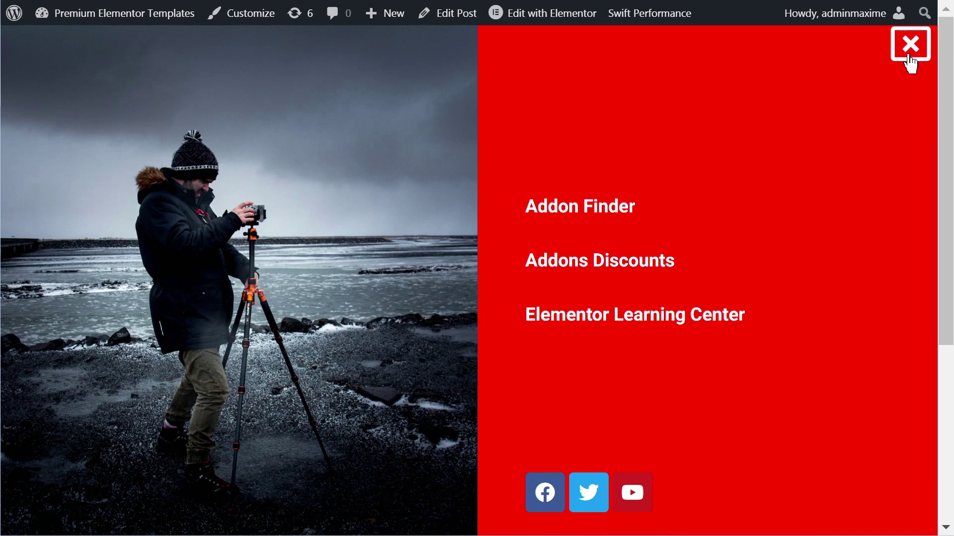
{"action": "left_click", "coordinate": [909, 58]}
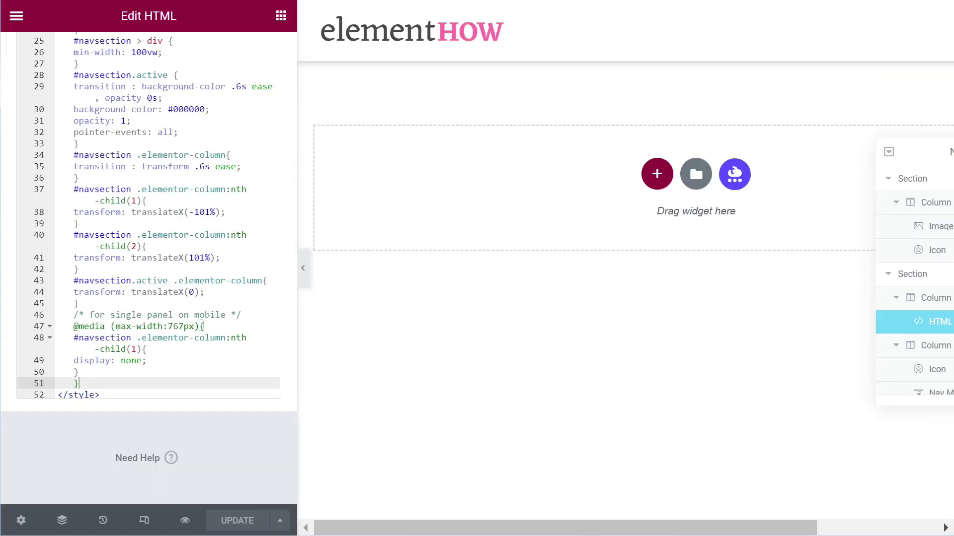
Paste the mobile animation CSS variants and comment out the single-panel rule
{"action": "left_click", "coordinate": [149, 279]}
{"action": "key", "text": "ctrl+v"}
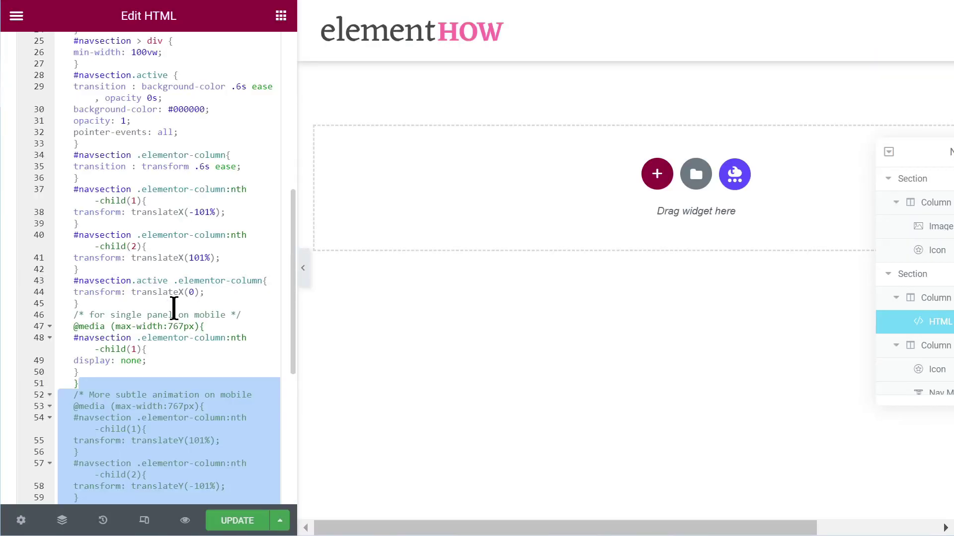
{"action": "scroll", "coordinate": [185, 304], "scroll_direction": "down", "scroll_amount": 3}
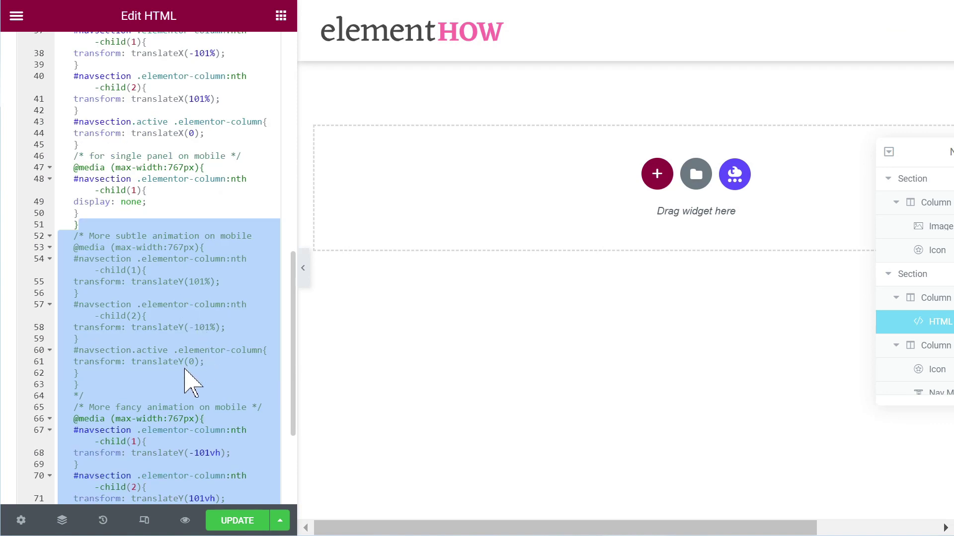
{"action": "left_click", "coordinate": [188, 293]}
{"action": "key", "text": "ctrl+z"}
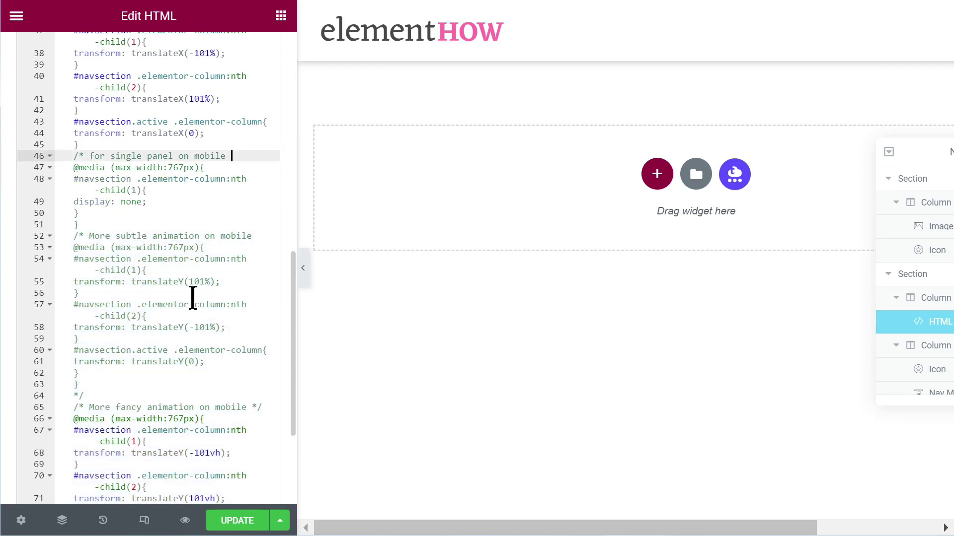
{"action": "key", "text": "Down"}
{"action": "key", "text": "Down"}
{"action": "key", "text": "Down"}
{"action": "key", "text": "Down"}
{"action": "key", "text": "Down"}
{"action": "type", "text": "*/"}
Make the 'More subtle animation on mobile' rules active by moving its comment close to line 52
{"action": "left_click", "coordinate": [171, 314]}
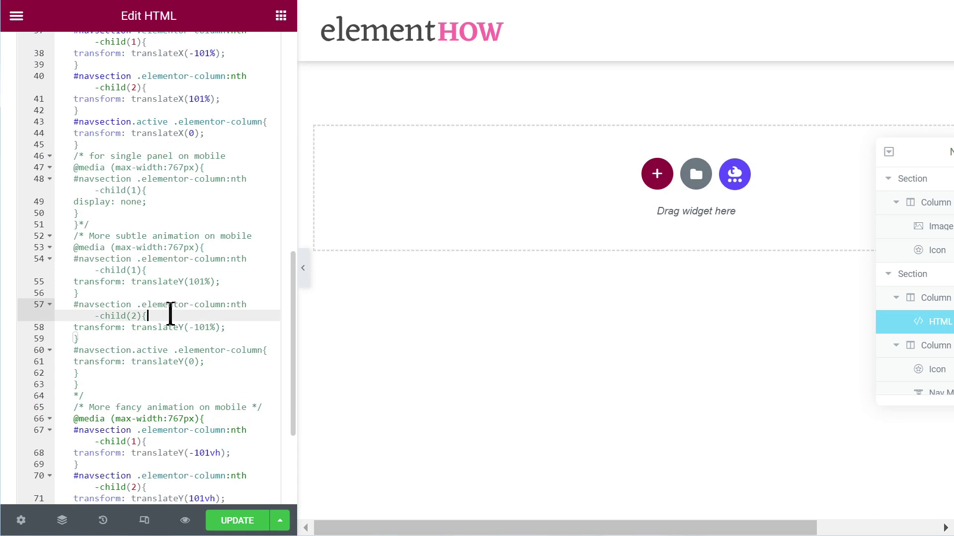
{"action": "scroll", "coordinate": [199, 303], "scroll_direction": "down", "scroll_amount": 3}
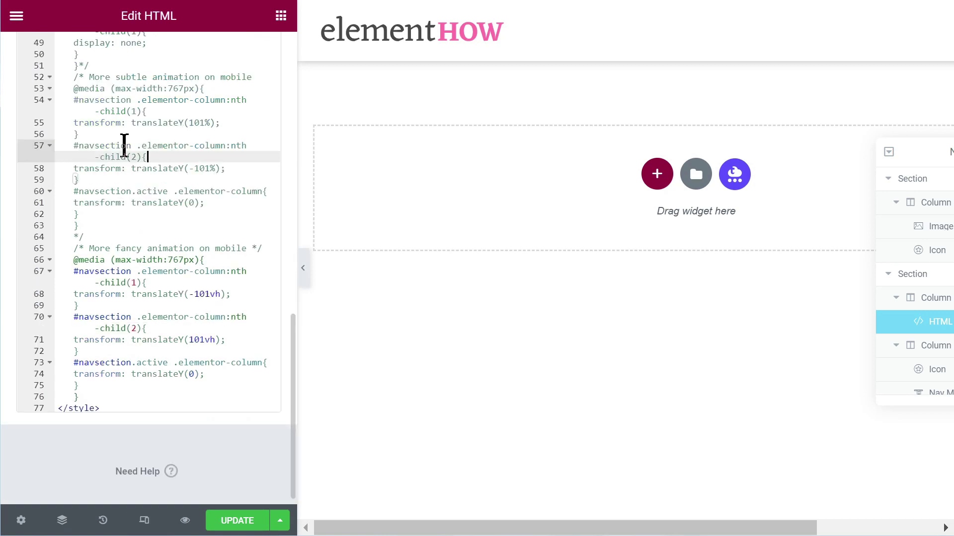
{"action": "left_click", "coordinate": [71, 237]}
{"action": "key", "text": "Delete"}
{"action": "key", "text": "Delete"}
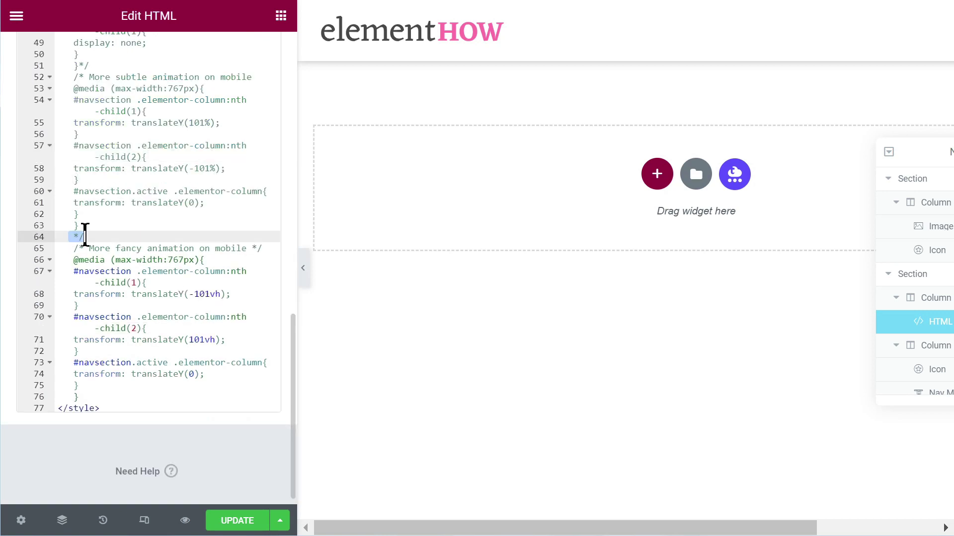
{"action": "left_click", "coordinate": [258, 78]}
{"action": "type", "text": "*/"}
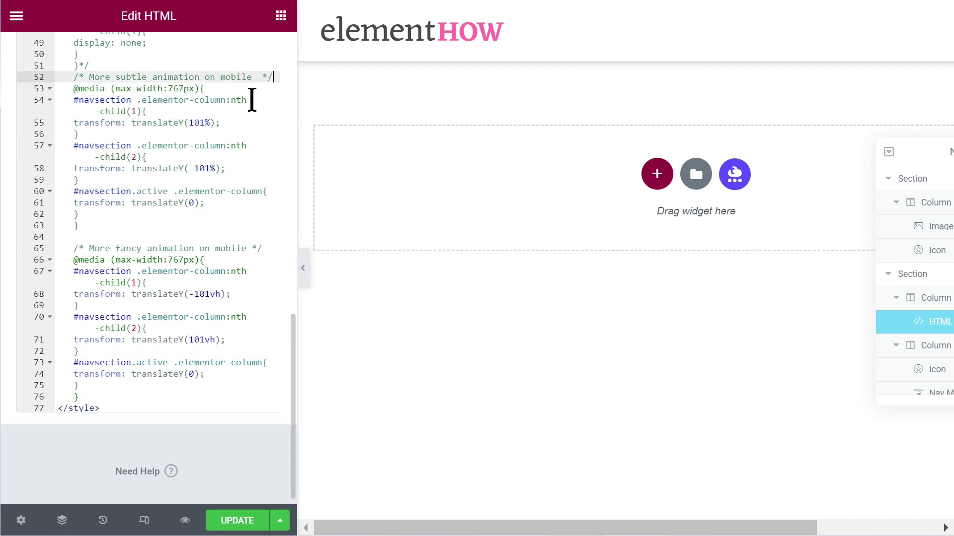
Delete the fancy-animation CSS block and save the HTML widget
{"action": "left_click_drag", "start_coordinate": [94, 226], "coordinate": [169, 399]}
{"action": "key", "text": "BackSpace"}
{"action": "left_click", "coordinate": [237, 521]}
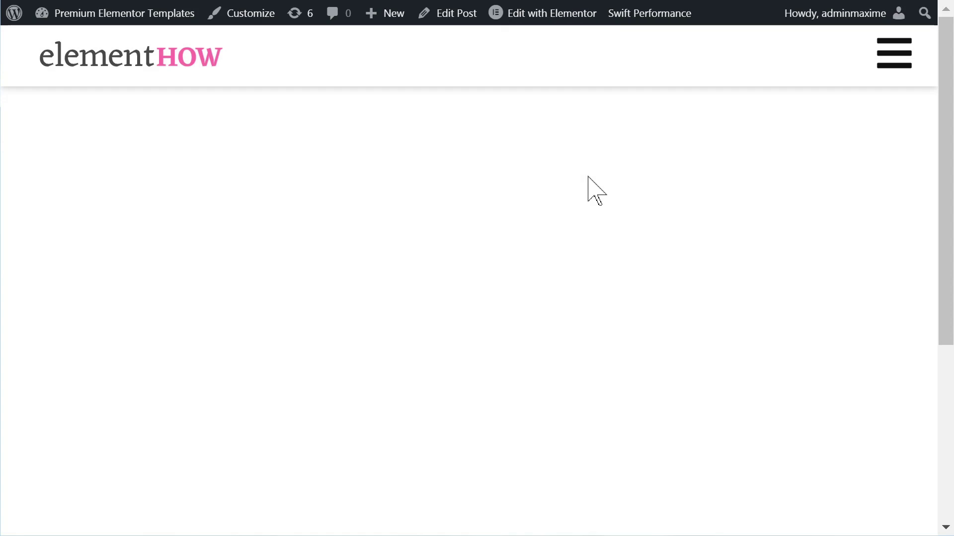
In the iPhone 6/7/8 Plus preview, open the red mobile menu and swipe through its links
{"action": "key", "text": "F12"}
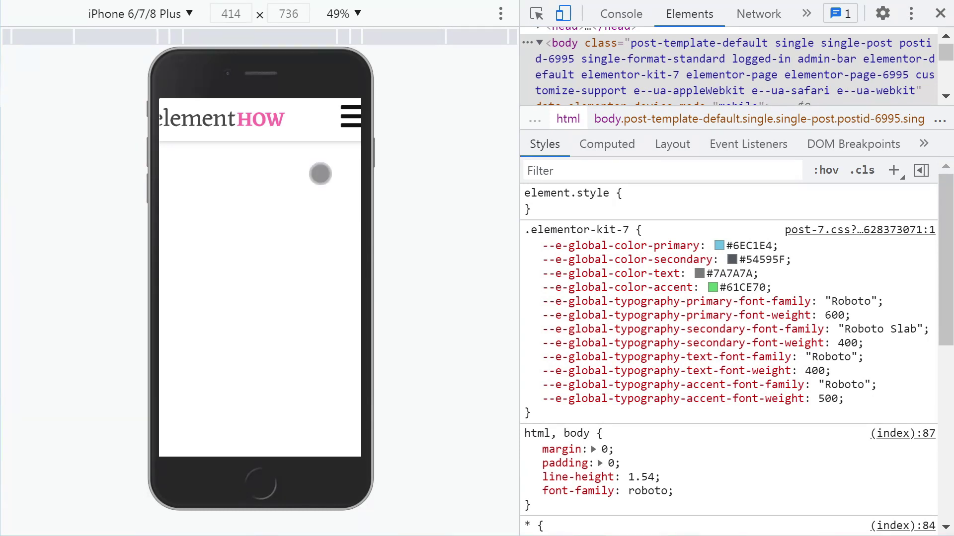
{"action": "left_click", "coordinate": [344, 130]}
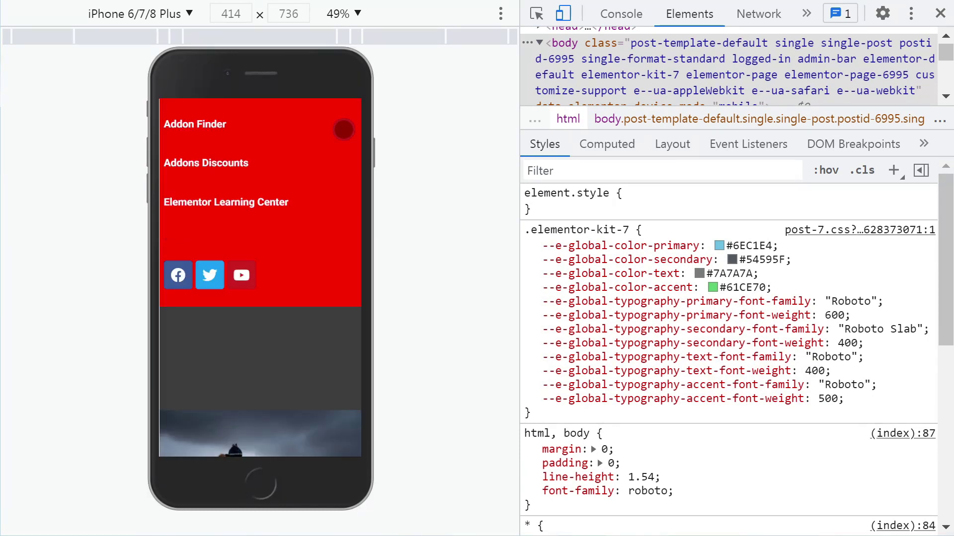
{"action": "left_click_drag", "start_coordinate": [319, 251], "coordinate": [328, 216]}
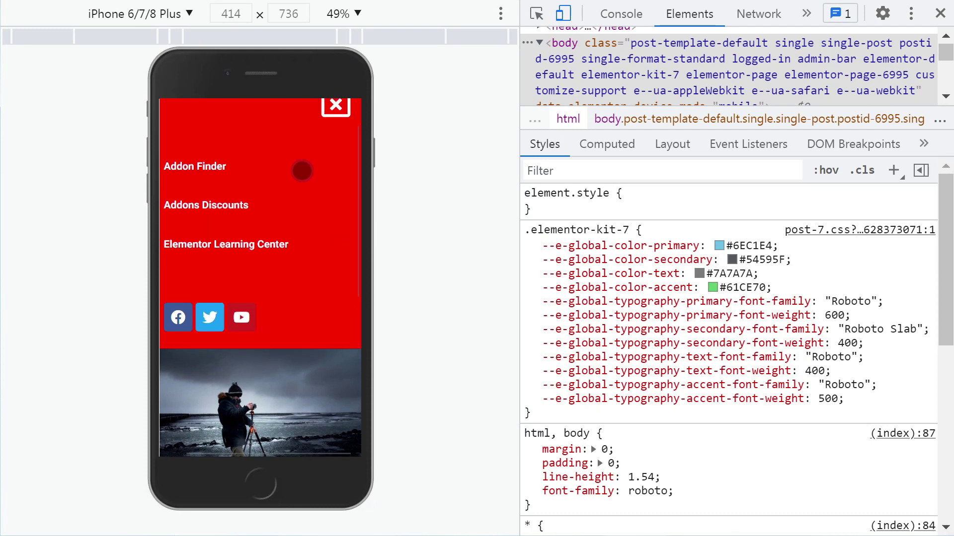
{"action": "left_click_drag", "start_coordinate": [302, 166], "coordinate": [309, 223]}
Toggle the red mobile menu closed and open repeatedly to watch the subtle animation
{"action": "left_click", "coordinate": [332, 132]}
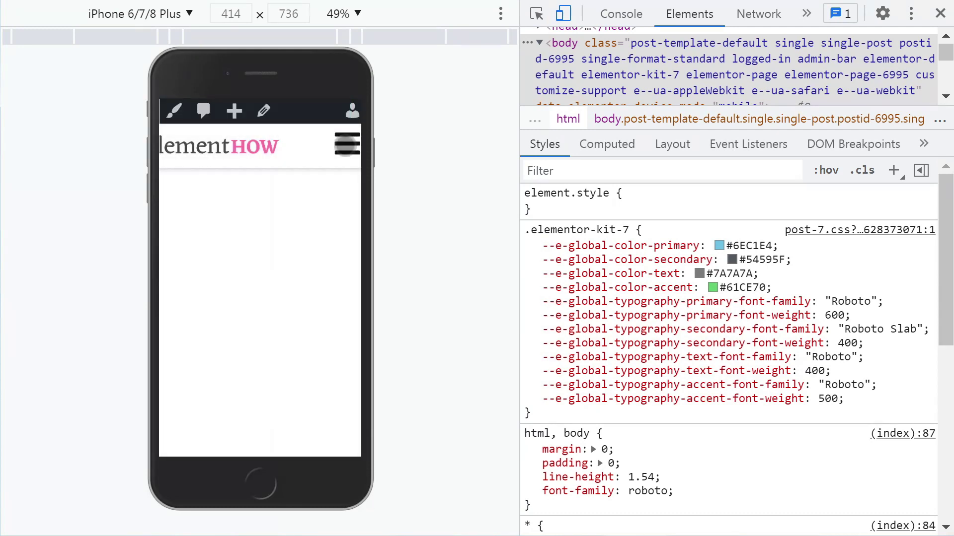
{"action": "left_click", "coordinate": [340, 142]}
{"action": "left_click", "coordinate": [342, 144]}
{"action": "left_click", "coordinate": [279, 177]}
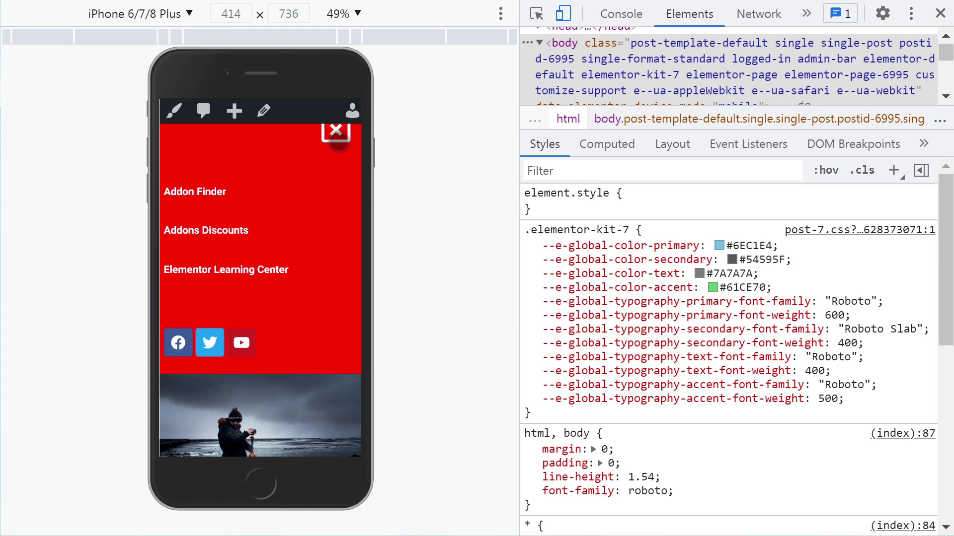
{"action": "left_click", "coordinate": [338, 143]}
{"action": "left_click", "coordinate": [343, 144]}
{"action": "left_click", "coordinate": [336, 132]}
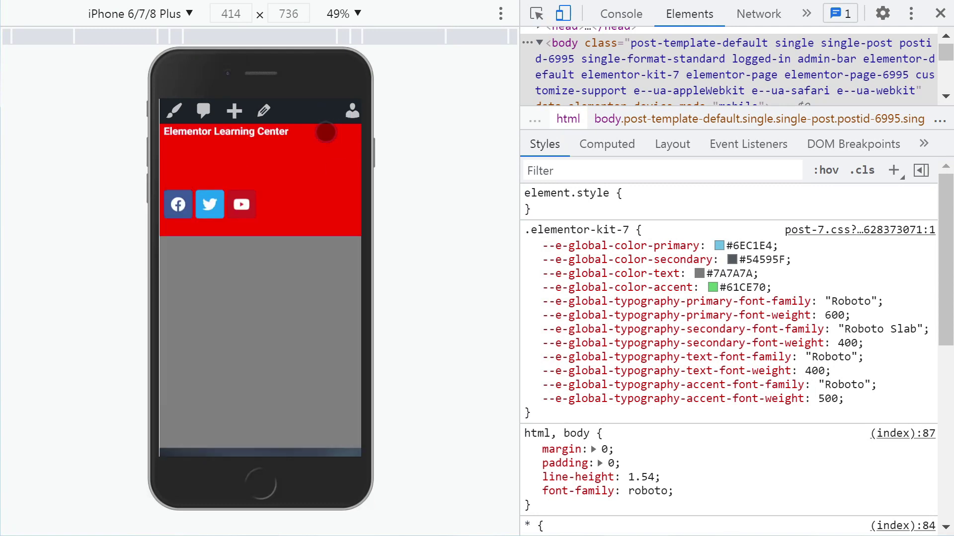
{"action": "left_click", "coordinate": [342, 140]}
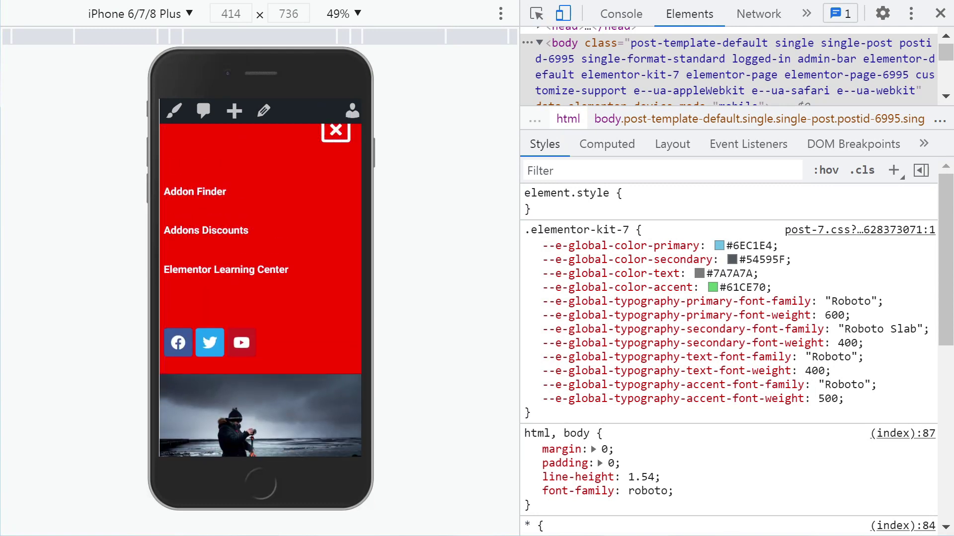
{"action": "left_click", "coordinate": [335, 123]}
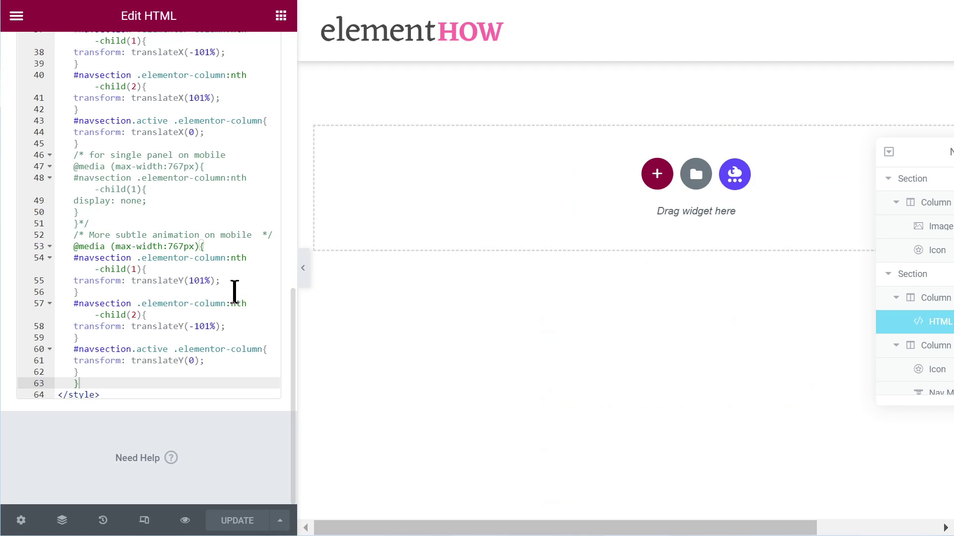
Undo twice to restore the fancy block and recomment the subtle one, then save and reload
{"action": "left_click", "coordinate": [177, 315]}
{"action": "key", "text": "ctrl+z"}
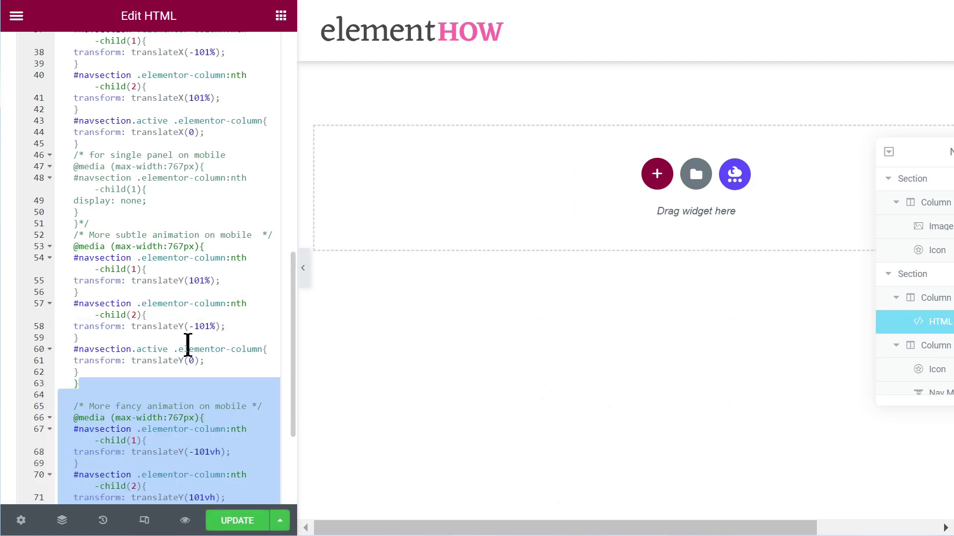
{"action": "key", "text": "ctrl+z"}
{"action": "key", "text": "ctrl+z"}
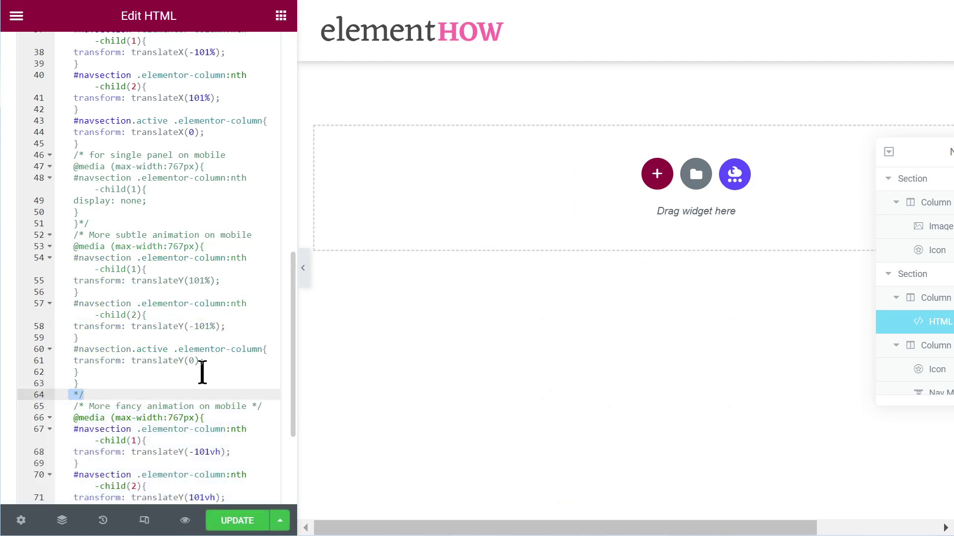
{"action": "left_click", "coordinate": [248, 520]}
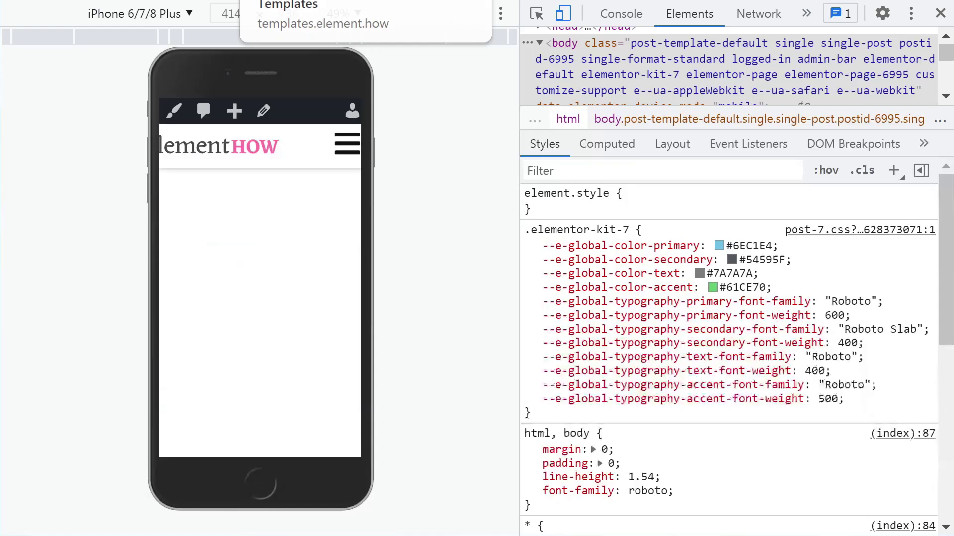
{"action": "key", "text": "F5"}
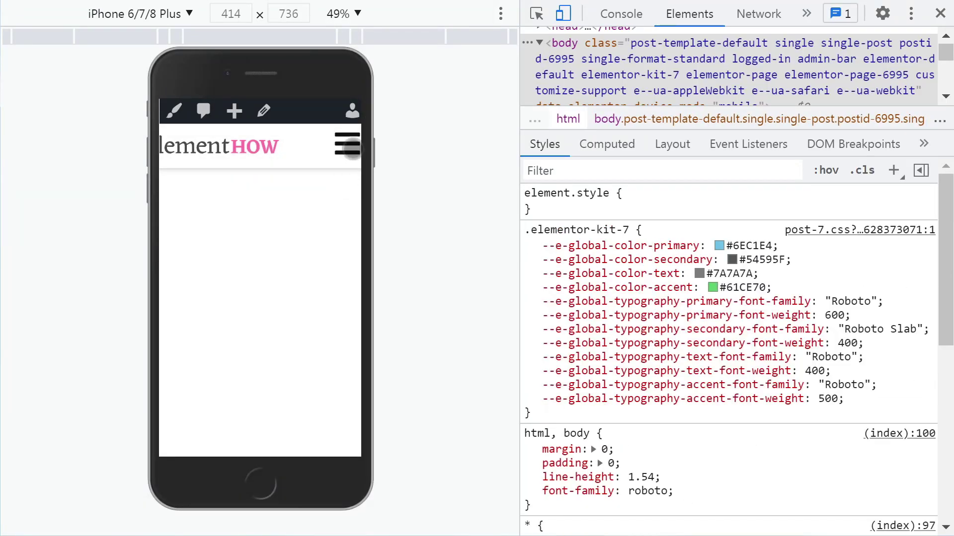
Open, close, swipe and reopen the red mobile menu in the iPhone preview to check the fancy animation
{"action": "left_click", "coordinate": [346, 145]}
{"action": "left_click", "coordinate": [337, 134]}
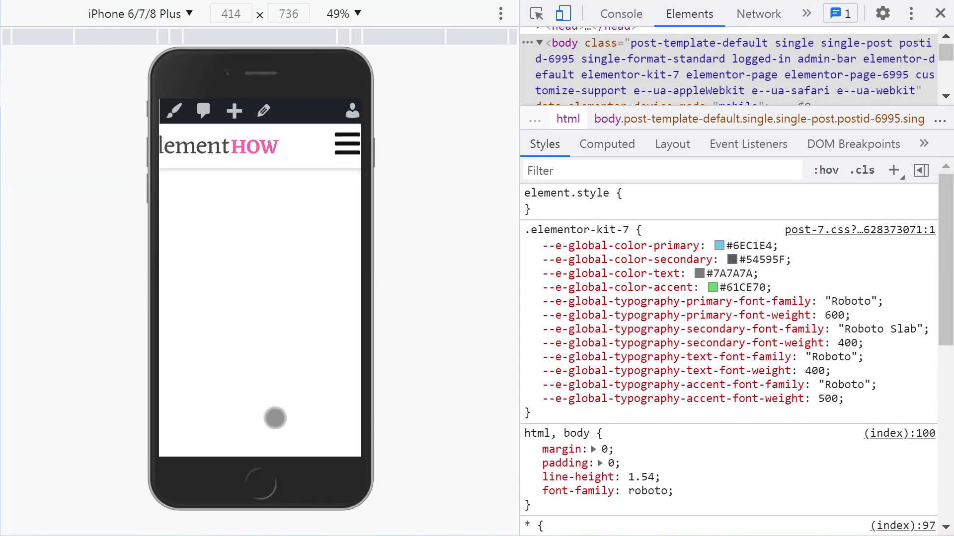
{"action": "left_click", "coordinate": [348, 157]}
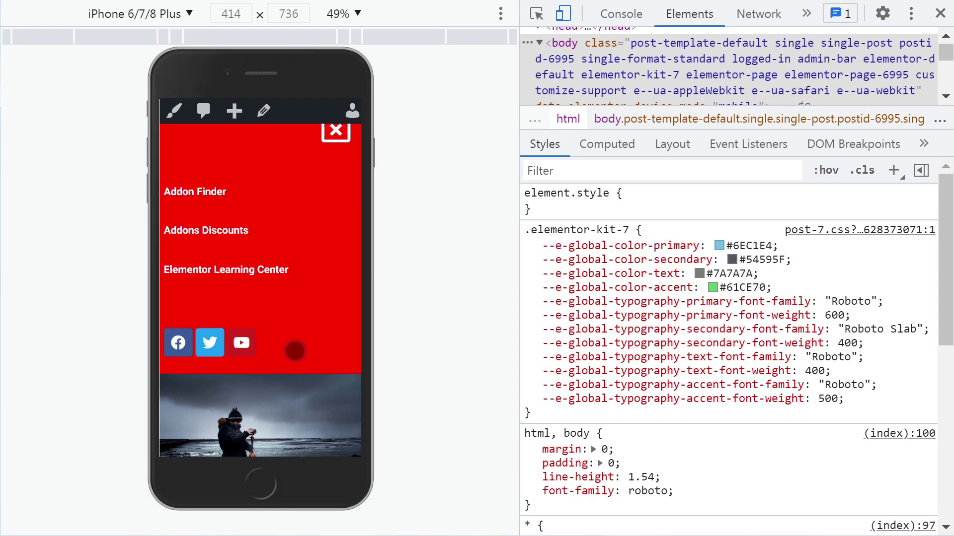
{"action": "left_click_drag", "start_coordinate": [294, 349], "coordinate": [301, 323]}
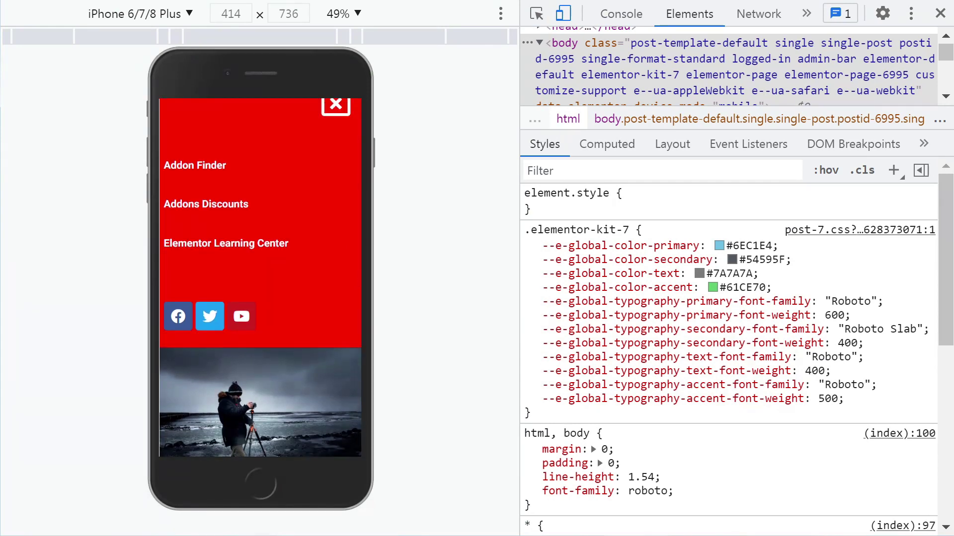
{"action": "left_click", "coordinate": [347, 118]}
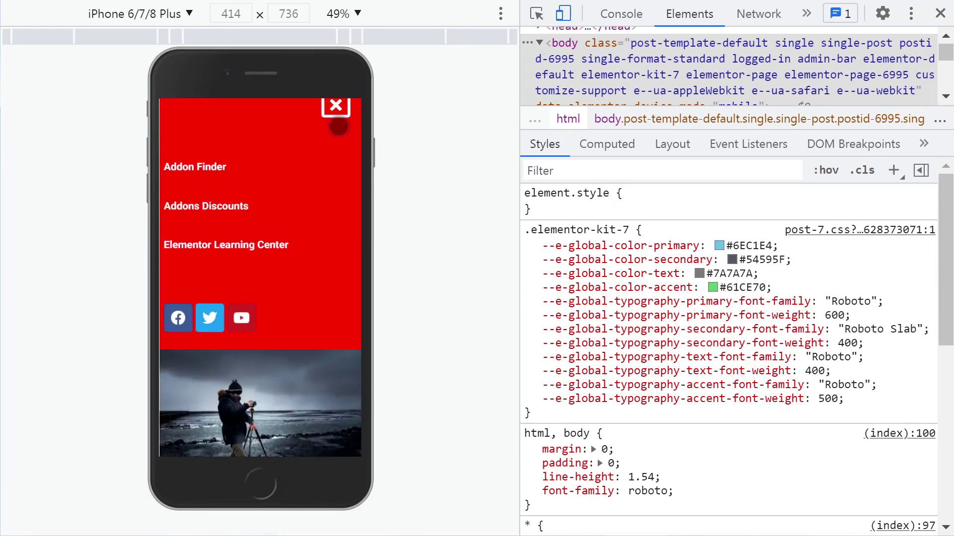